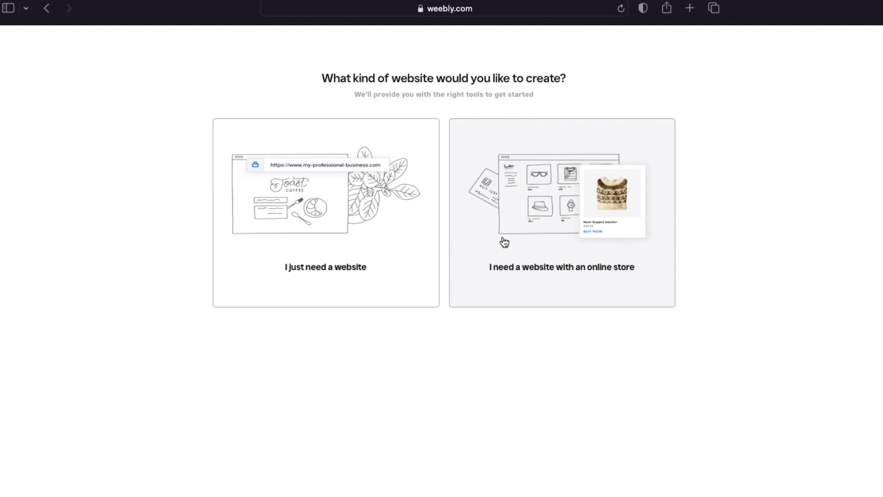
- Choose a website with an online store and name the store Testcompany
{"action": "left_click", "coordinate": [503, 241]}
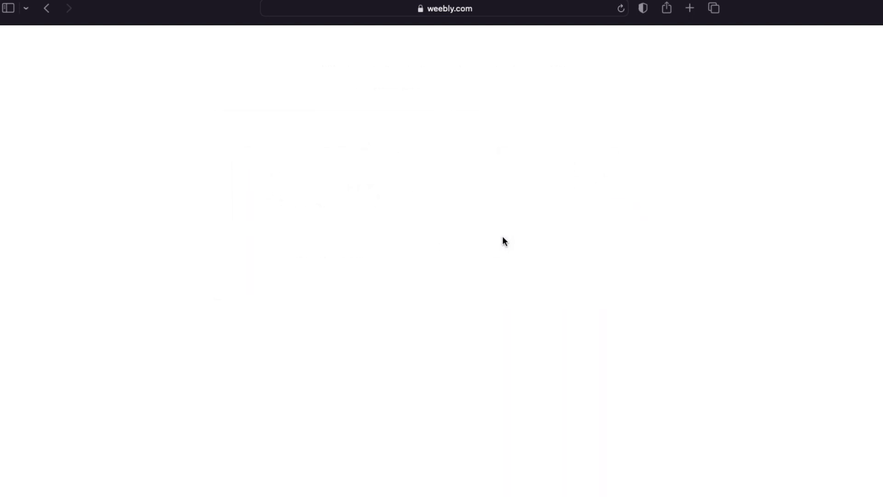
{"action": "left_click", "coordinate": [450, 120]}
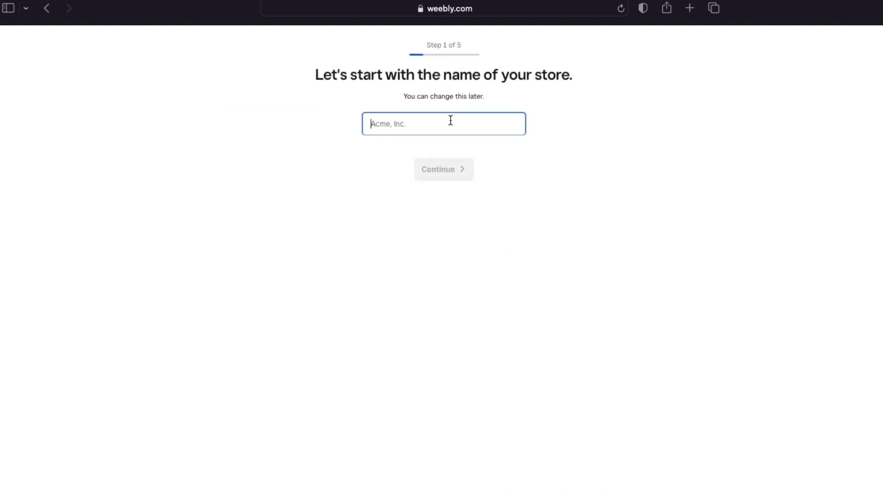
{"action": "type", "text": "Tes"}
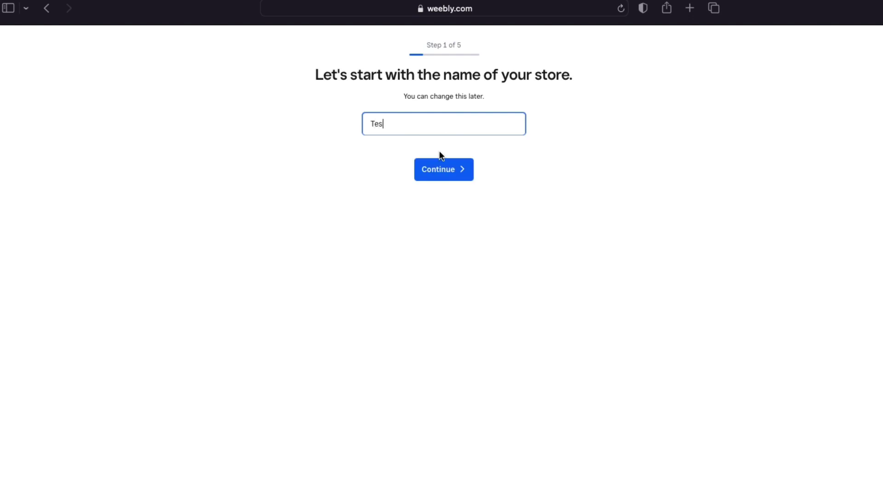
{"action": "type", "text": "tcompany"}
{"action": "left_click", "coordinate": [454, 169]}
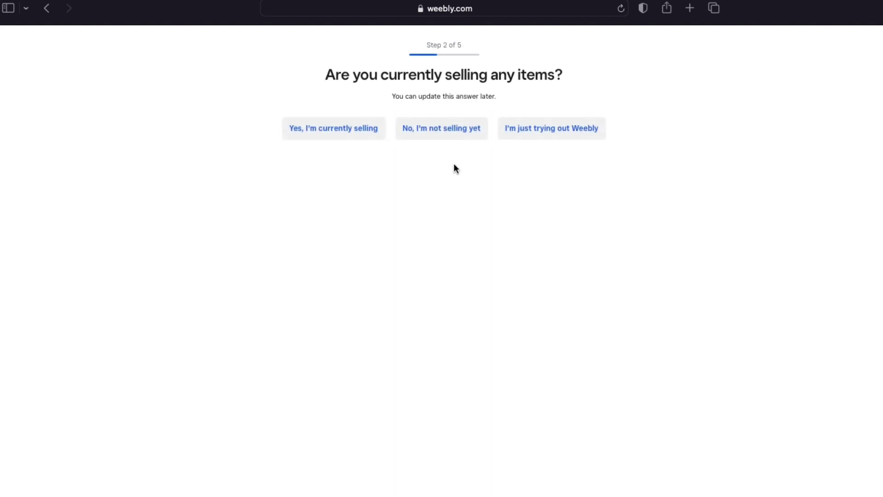
- Complete the store questionnaire with not selling yet, start date not sure yet and Home & Living items, skipping the store address
{"action": "left_click", "coordinate": [457, 134]}
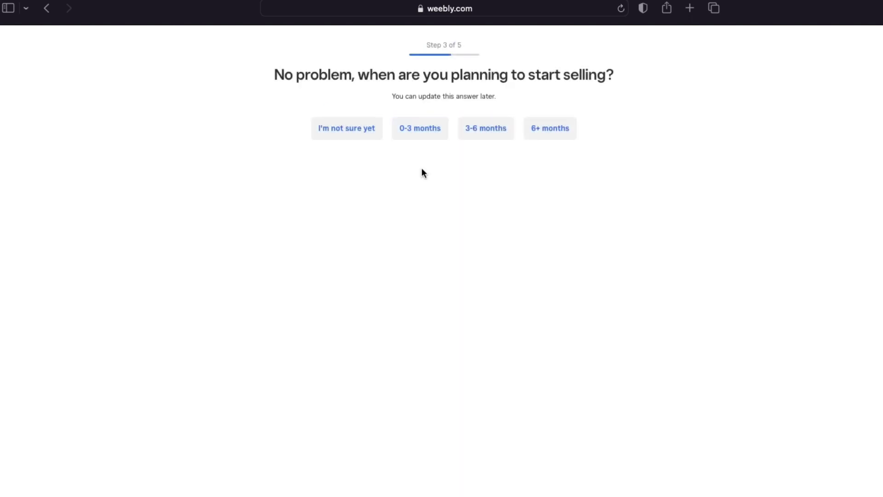
{"action": "left_click", "coordinate": [317, 136]}
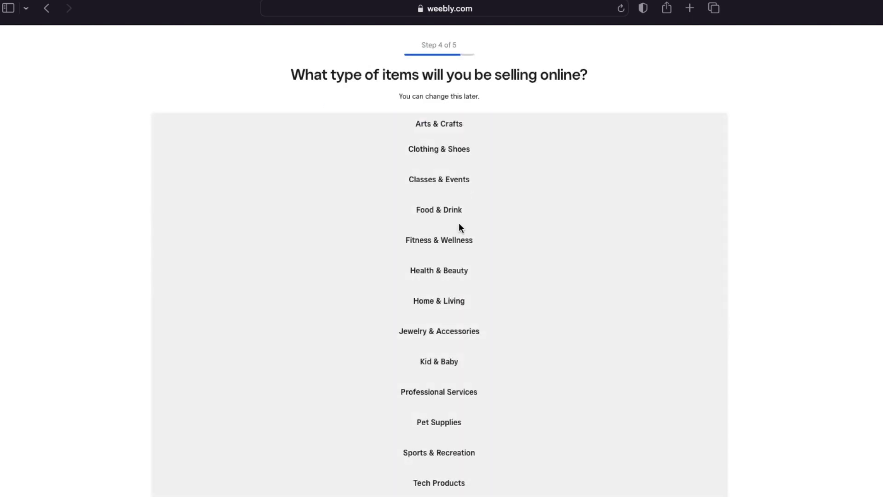
{"action": "left_click", "coordinate": [438, 300]}
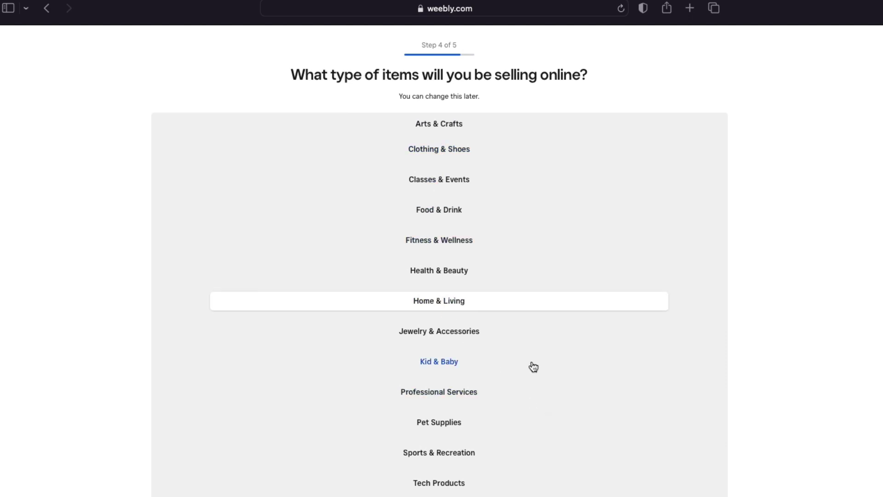
{"action": "scroll", "coordinate": [534, 366], "scroll_direction": "down", "scroll_amount": 3}
{"action": "left_click", "coordinate": [433, 484]}
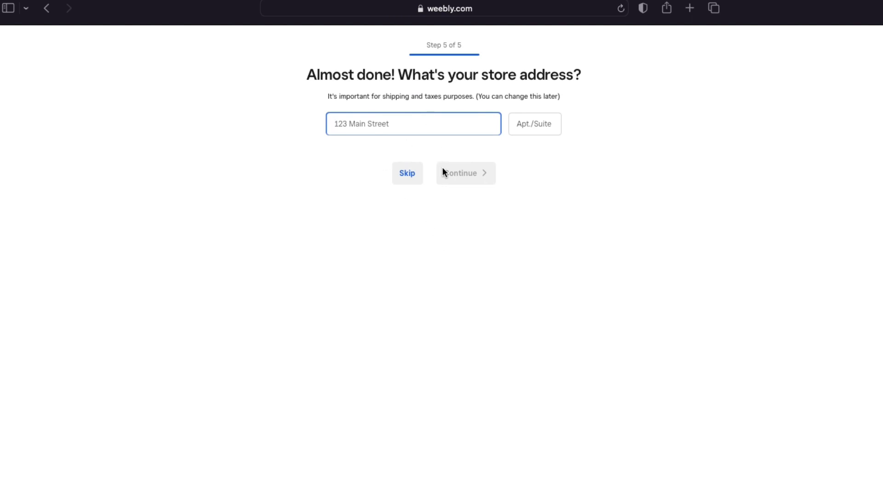
{"action": "left_click", "coordinate": [407, 175]}
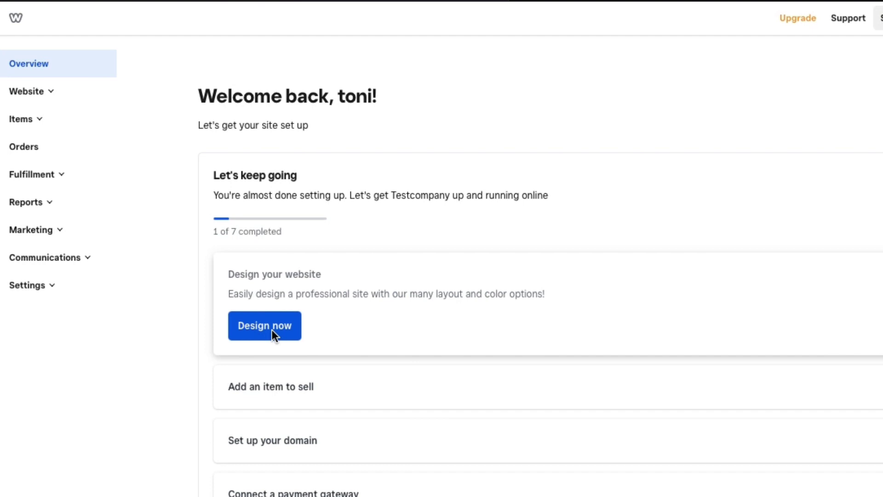
- Start designing the website, dismissing the site design notice, and bring up the gallery of site styles
{"action": "left_click", "coordinate": [272, 329]}
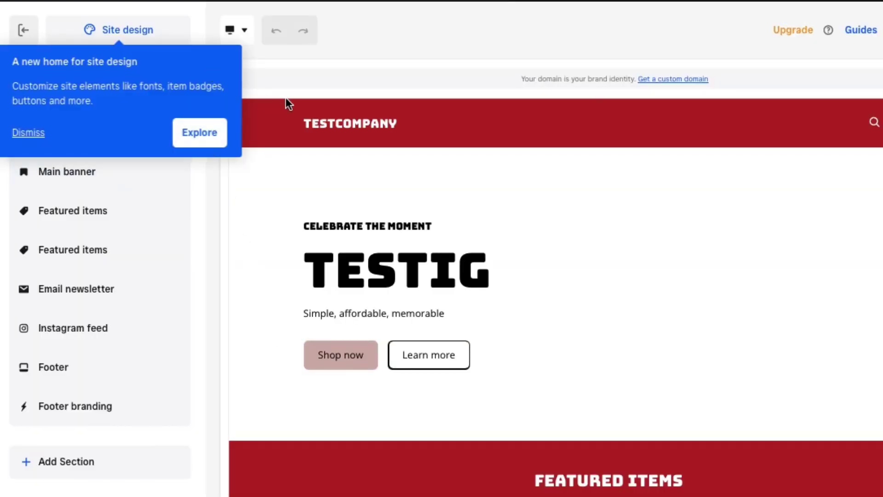
{"action": "left_click", "coordinate": [22, 133]}
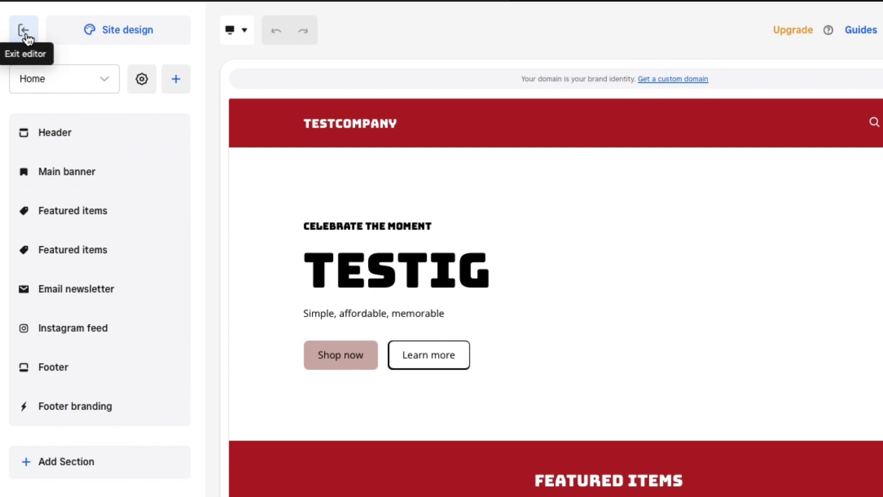
{"action": "left_click", "coordinate": [25, 33]}
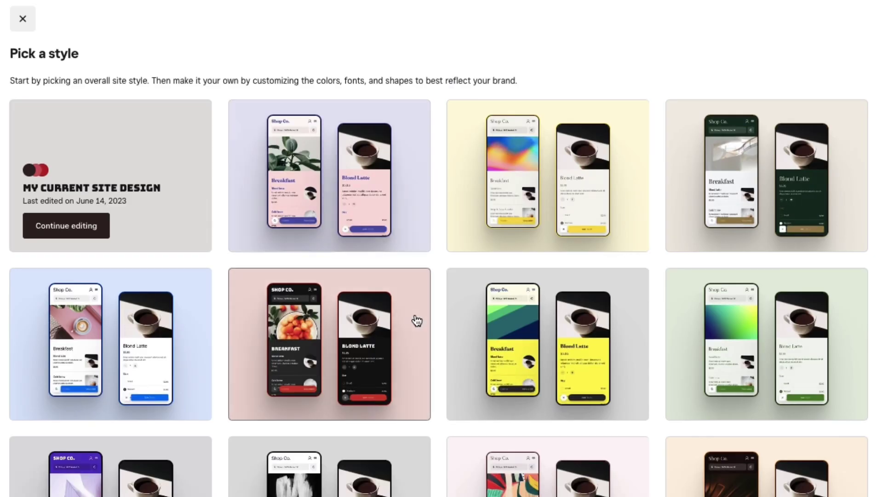
- Apply the white site style with the black-and-white photo and black buttons, replacing the current design customizations
{"action": "scroll", "coordinate": [386, 394], "scroll_direction": "down", "scroll_amount": 3}
{"action": "scroll", "coordinate": [387, 394], "scroll_direction": "down", "scroll_amount": 4}
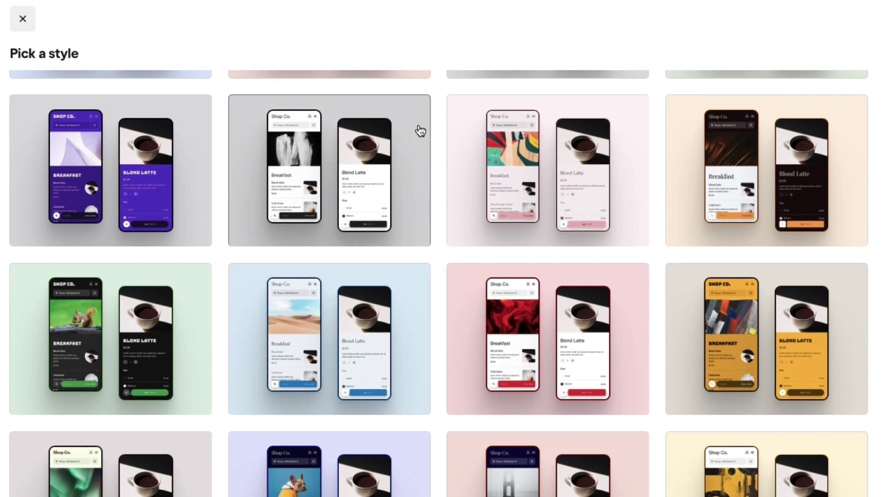
{"action": "scroll", "coordinate": [329, 191], "scroll_direction": "up", "scroll_amount": 3}
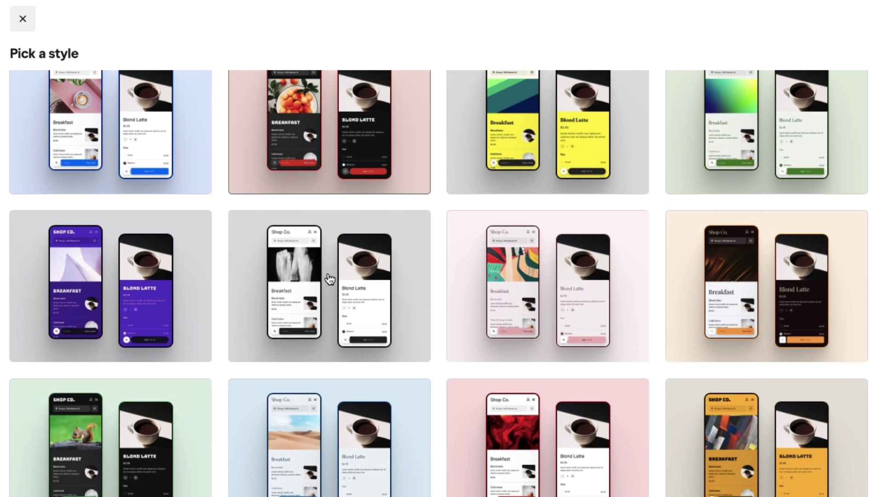
{"action": "left_click", "coordinate": [358, 317]}
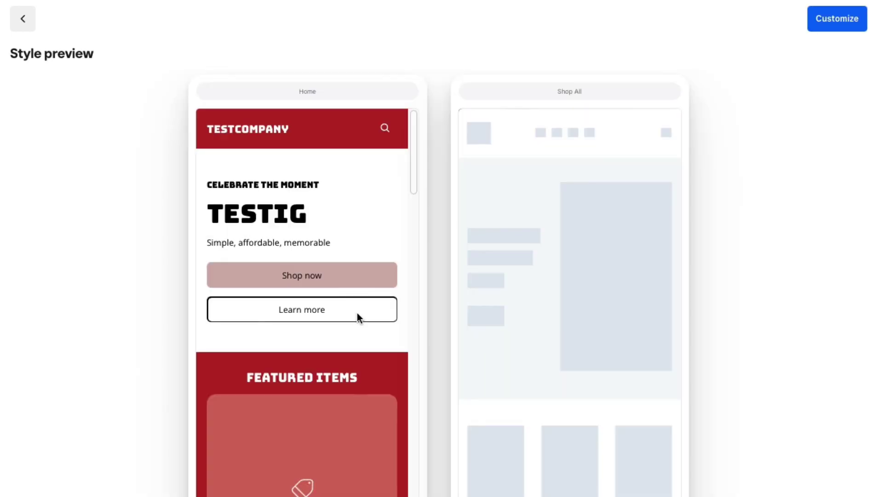
{"action": "left_click", "coordinate": [836, 15]}
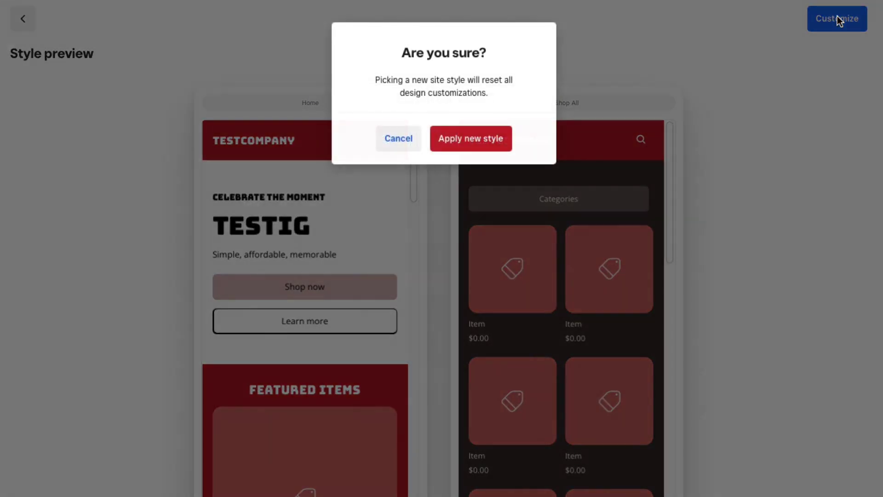
{"action": "left_click", "coordinate": [477, 138]}
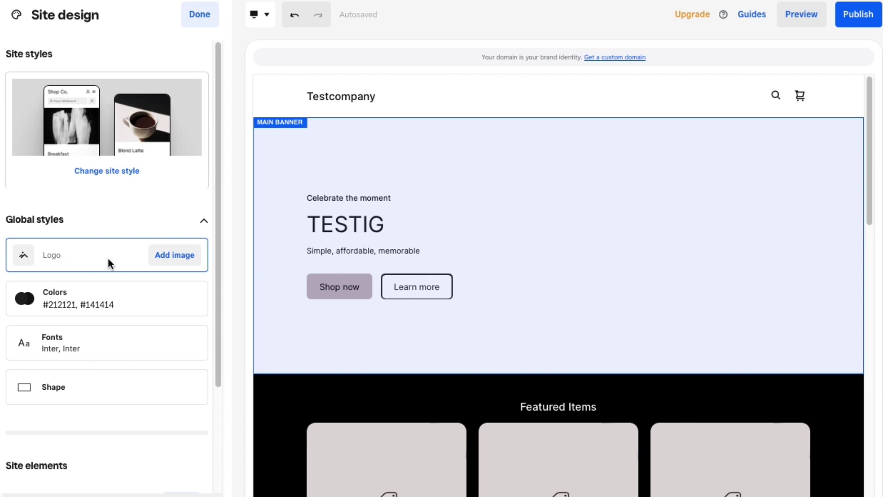
- Add the image FG logo.jpg as the site logo
{"action": "left_click", "coordinate": [175, 255]}
{"action": "key", "text": "super+Tab"}
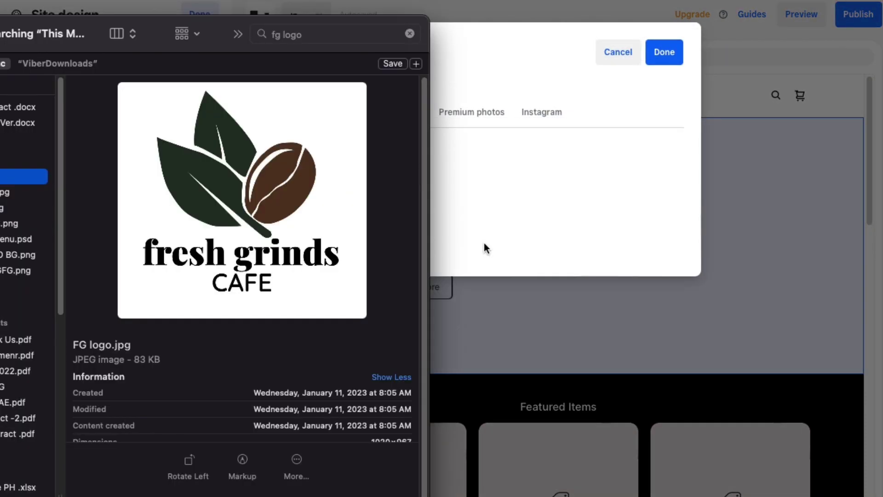
{"action": "left_click", "coordinate": [499, 283]}
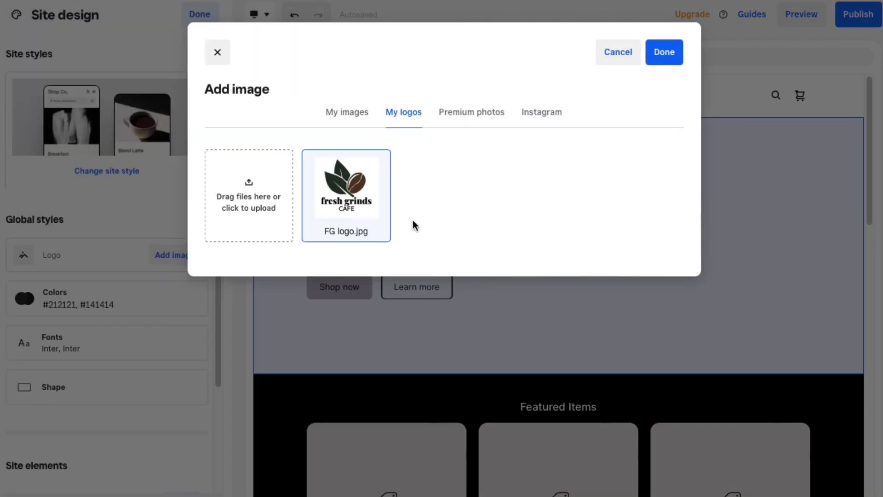
{"action": "left_click", "coordinate": [664, 52]}
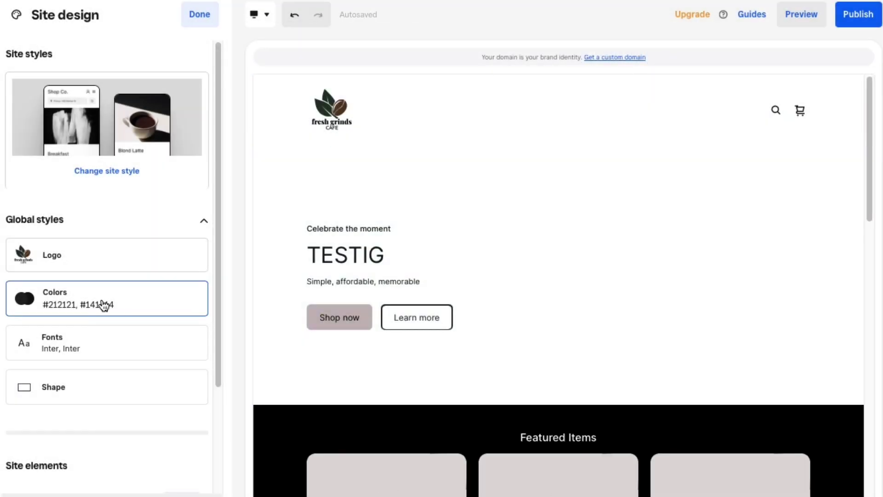
- Set the title color of the first color style to the black neutral in the global colors
{"action": "left_click", "coordinate": [72, 302]}
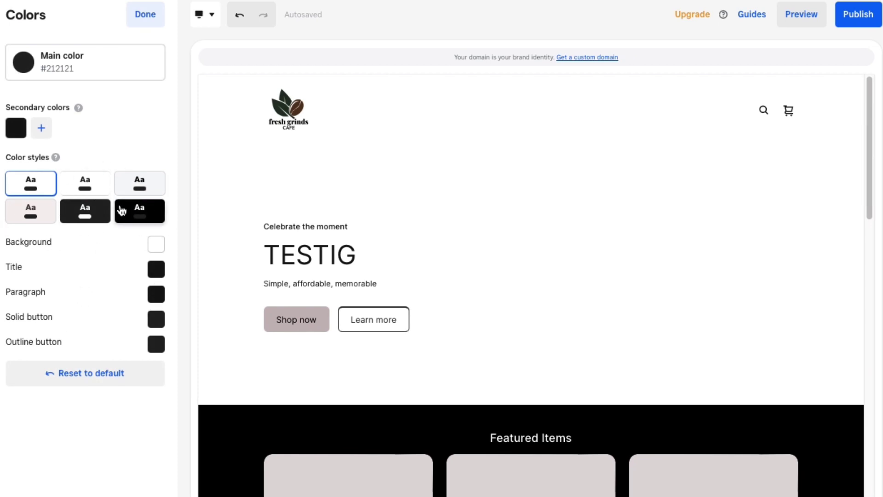
{"action": "left_click", "coordinate": [161, 272]}
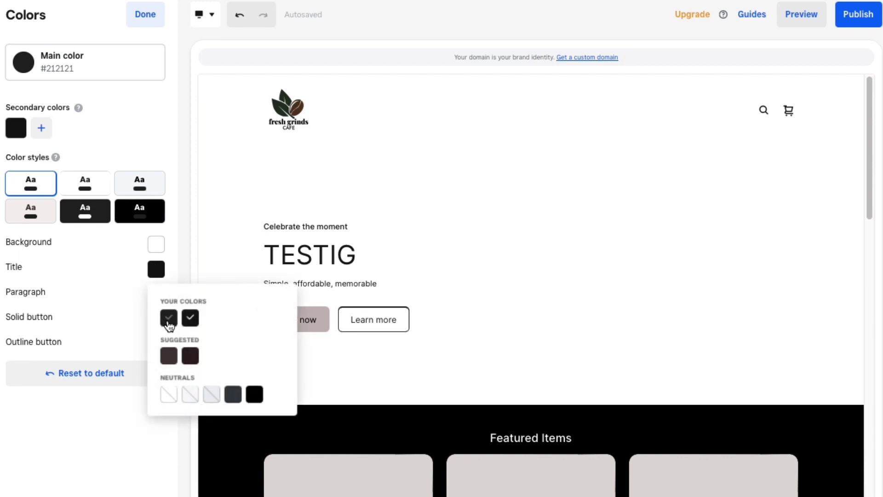
{"action": "left_click", "coordinate": [168, 322]}
{"action": "left_click", "coordinate": [170, 362]}
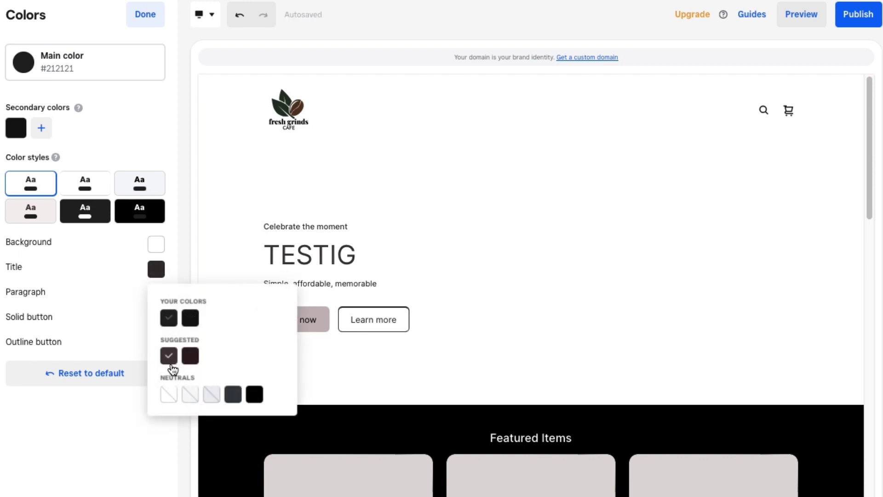
{"action": "left_click", "coordinate": [235, 398]}
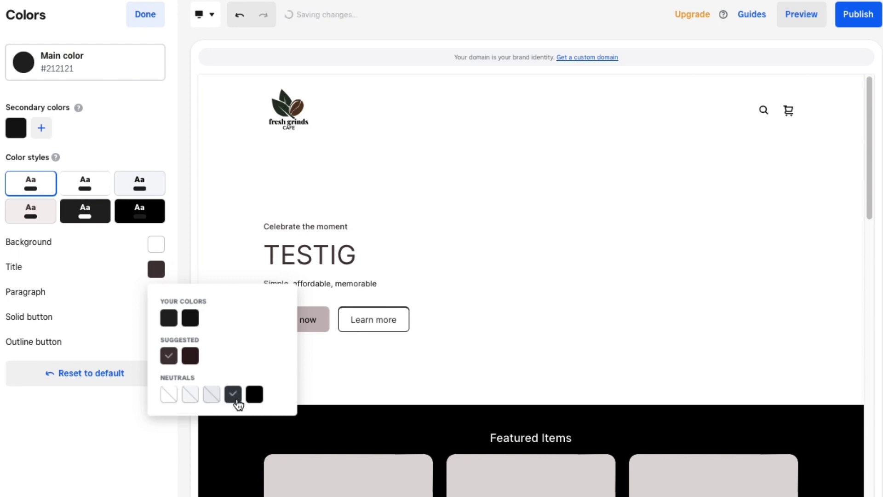
{"action": "left_click", "coordinate": [255, 399]}
{"action": "left_click", "coordinate": [40, 258]}
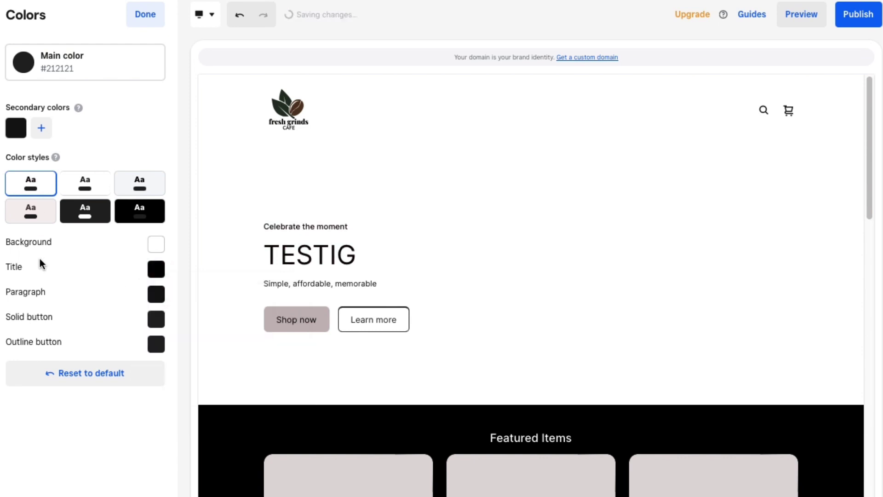
- Set the paragraph color of the first color style to the suggested dark brown
{"action": "left_click", "coordinate": [156, 289]}
{"action": "left_click", "coordinate": [168, 380]}
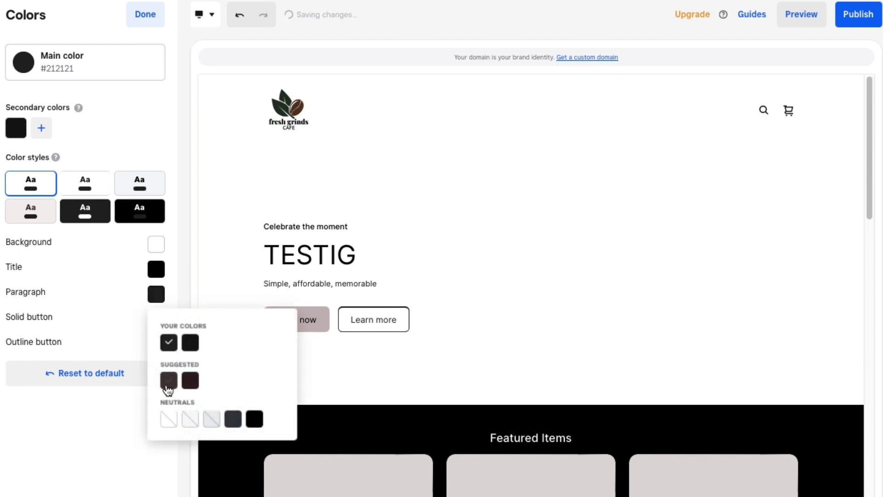
{"action": "left_click", "coordinate": [116, 327]}
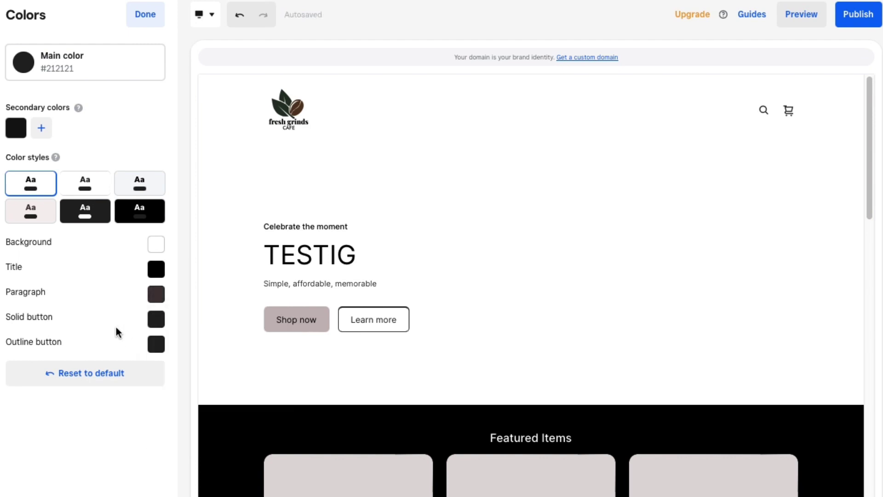
- Try the dark color style, settle on the second white style and finish editing the colors
{"action": "left_click", "coordinate": [93, 193]}
{"action": "left_click", "coordinate": [94, 216]}
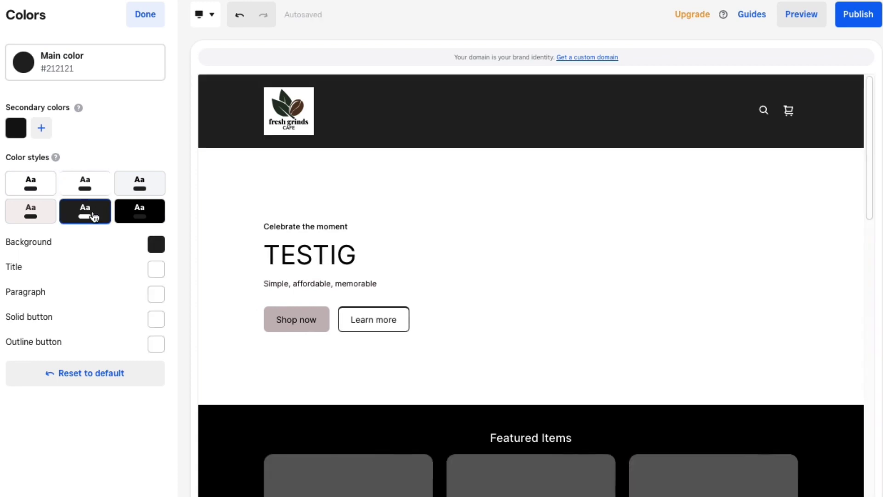
{"action": "left_click", "coordinate": [95, 190]}
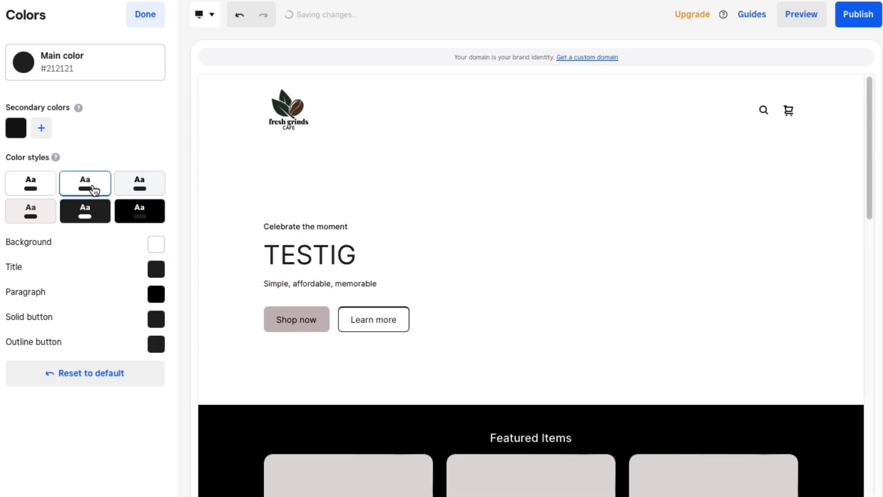
{"action": "left_click", "coordinate": [141, 14]}
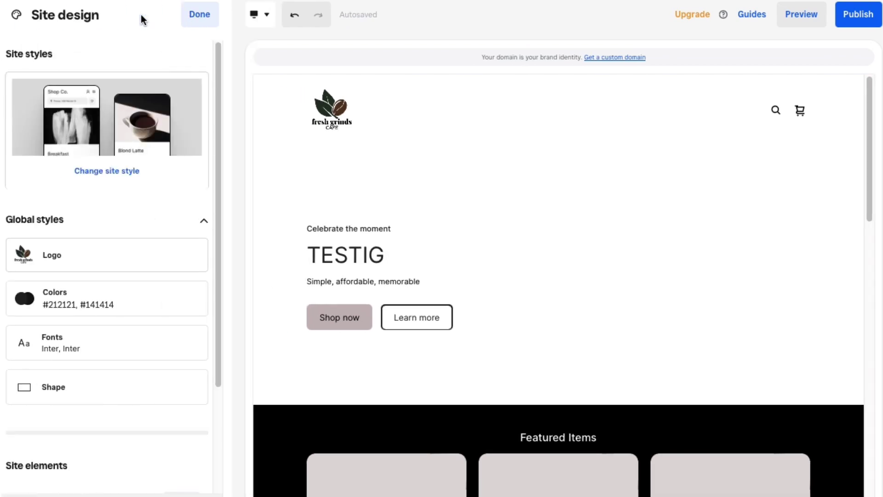
- Change the site's font pairing to Comfortaa with Larsseit
{"action": "left_click", "coordinate": [106, 353]}
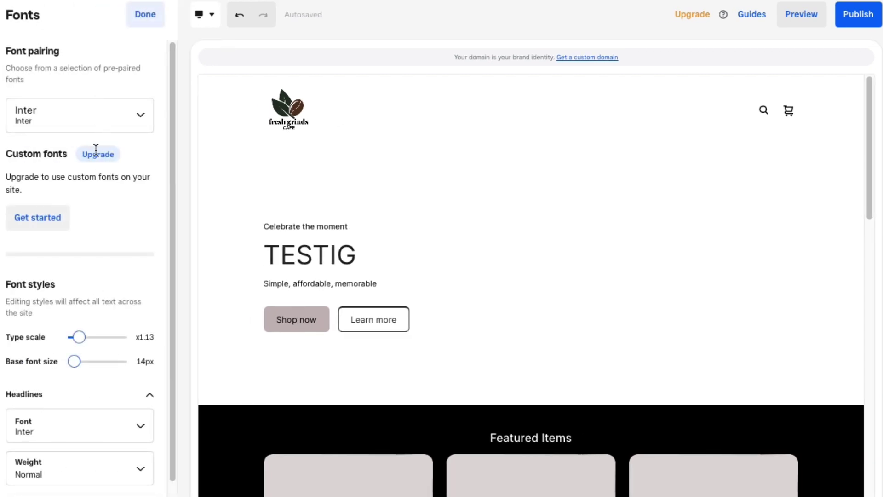
{"action": "left_click", "coordinate": [104, 131]}
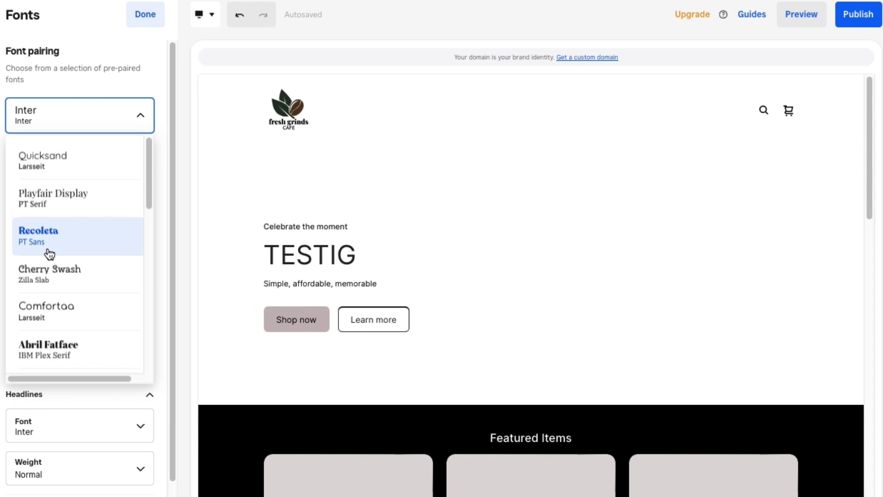
{"action": "scroll", "coordinate": [43, 349], "scroll_direction": "down", "scroll_amount": 2}
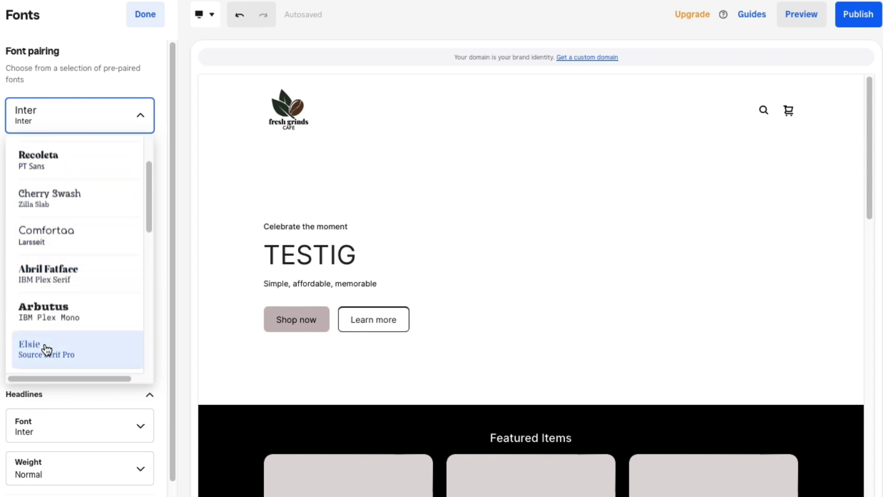
{"action": "left_click", "coordinate": [77, 251]}
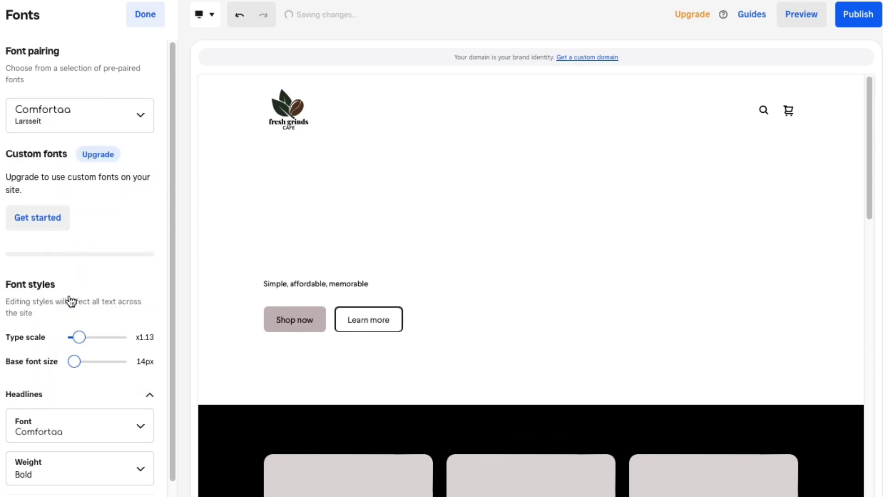
- Review the headline font and weight options in the font styles and finish editing the fonts
{"action": "scroll", "coordinate": [65, 375], "scroll_direction": "down", "scroll_amount": 2}
{"action": "left_click", "coordinate": [82, 347]}
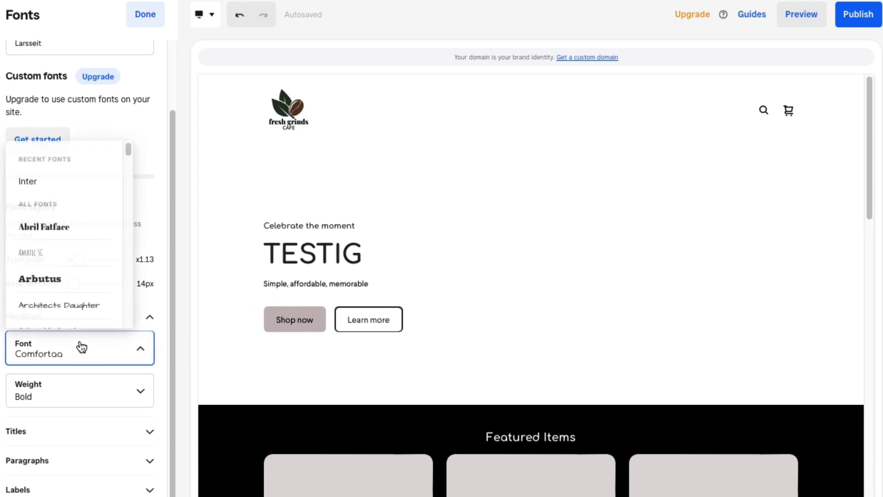
{"action": "left_click", "coordinate": [68, 402]}
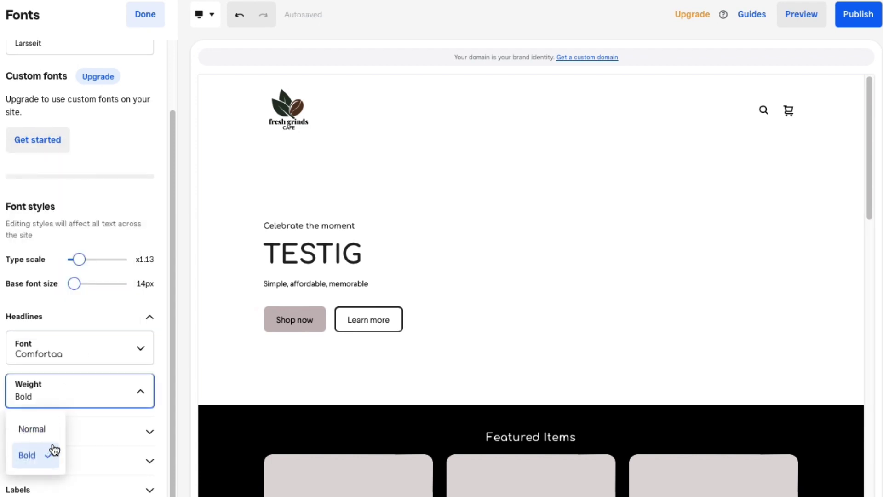
{"action": "left_click", "coordinate": [115, 224]}
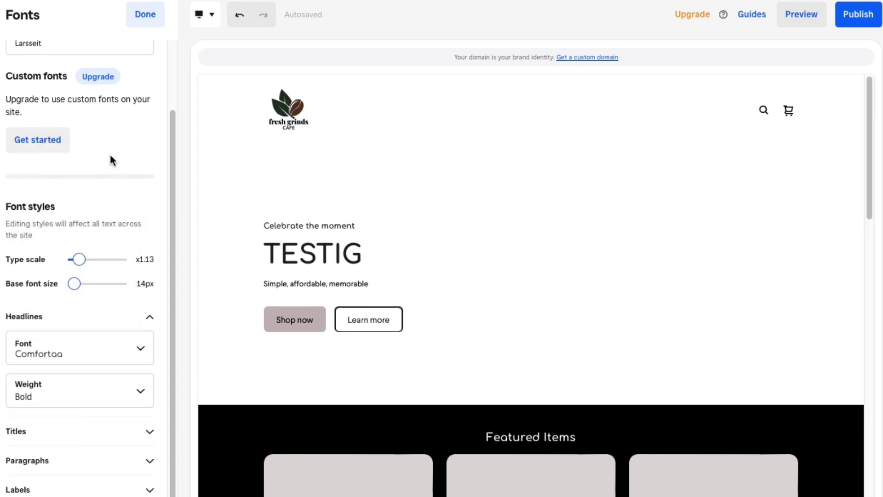
{"action": "scroll", "coordinate": [111, 157], "scroll_direction": "up", "scroll_amount": 2}
{"action": "scroll", "coordinate": [110, 157], "scroll_direction": "down", "scroll_amount": 2}
{"action": "scroll", "coordinate": [110, 157], "scroll_direction": "up", "scroll_amount": 2}
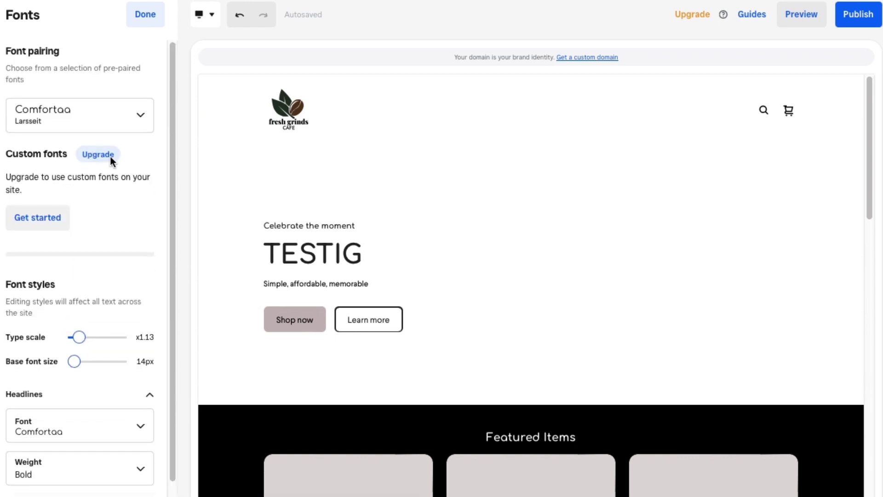
{"action": "scroll", "coordinate": [110, 157], "scroll_direction": "down", "scroll_amount": 2}
{"action": "left_click", "coordinate": [143, 23]}
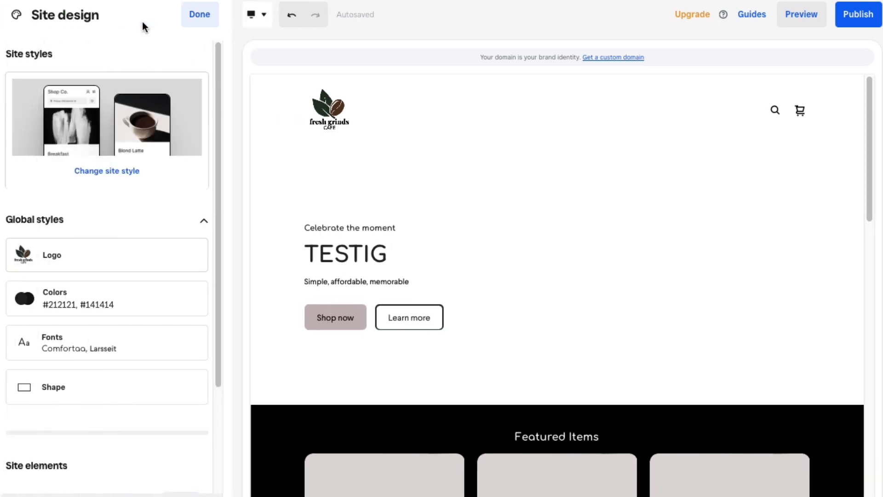
- Set the site's buttons and form fields to the Pill shape and images to Sharp, and finish the site design
{"action": "scroll", "coordinate": [97, 303], "scroll_direction": "down", "scroll_amount": 3}
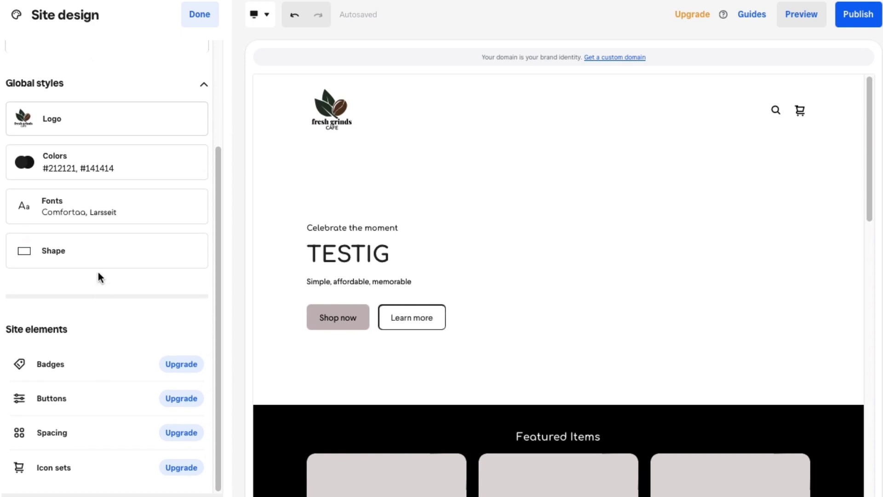
{"action": "left_click", "coordinate": [105, 256]}
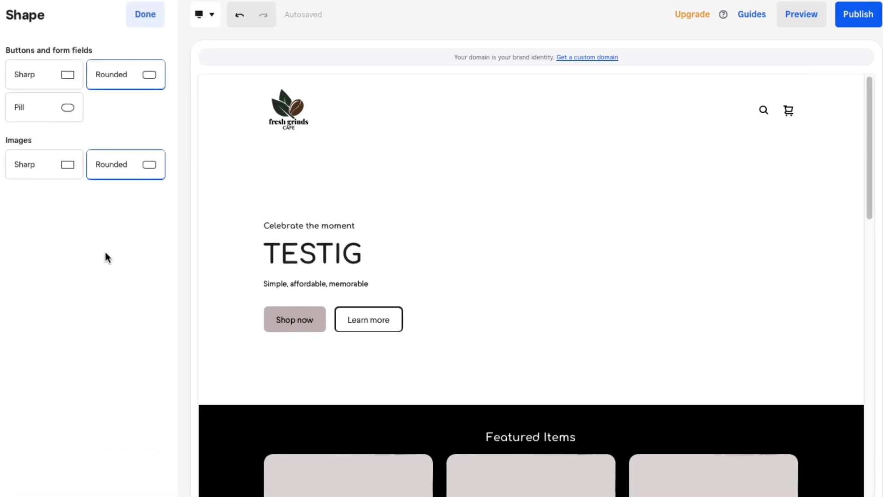
{"action": "left_click", "coordinate": [53, 116]}
{"action": "left_click", "coordinate": [59, 85]}
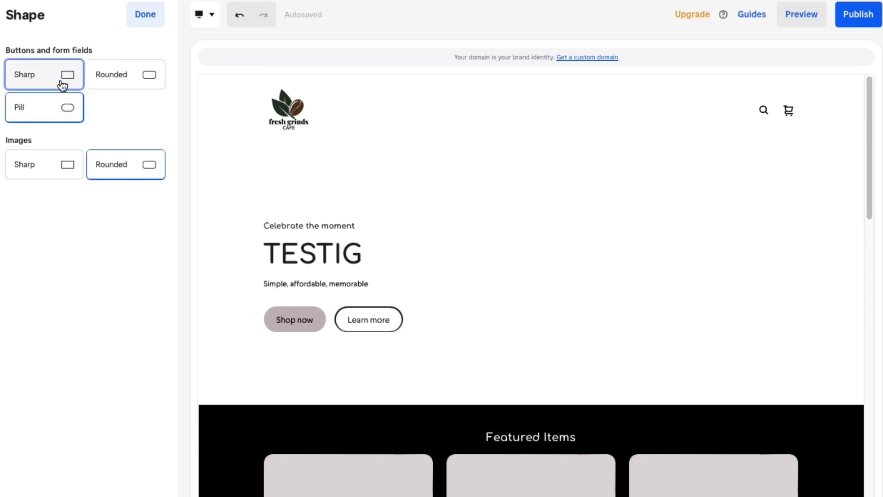
{"action": "left_click", "coordinate": [115, 89]}
{"action": "key", "text": "ctrl+z"}
{"action": "key", "text": "ctrl+z"}
{"action": "key", "text": "ctrl+z"}
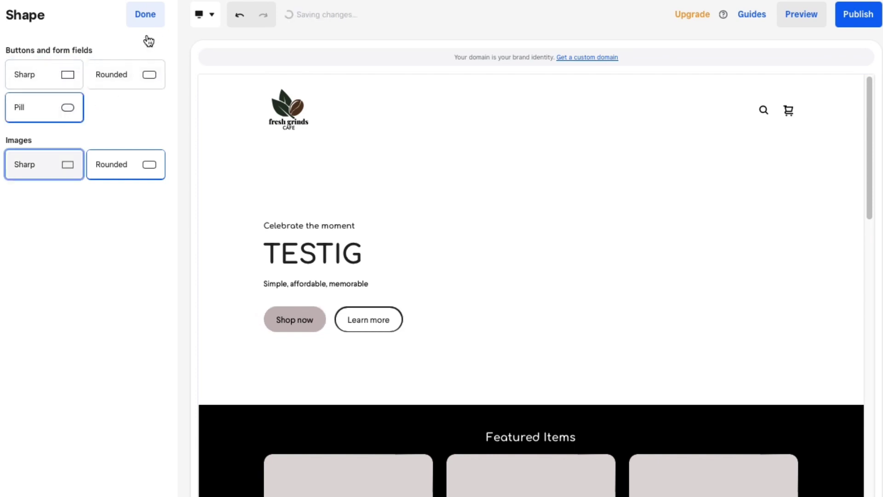
{"action": "left_click", "coordinate": [153, 18]}
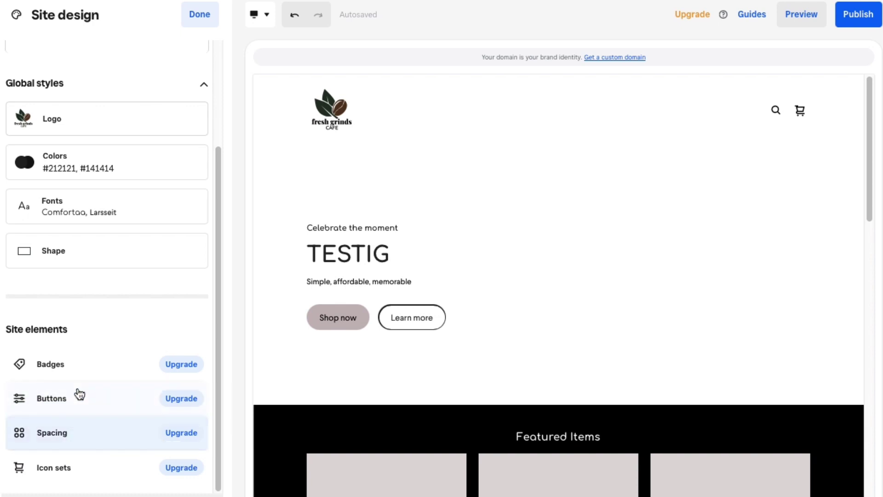
{"action": "left_click", "coordinate": [201, 13]}
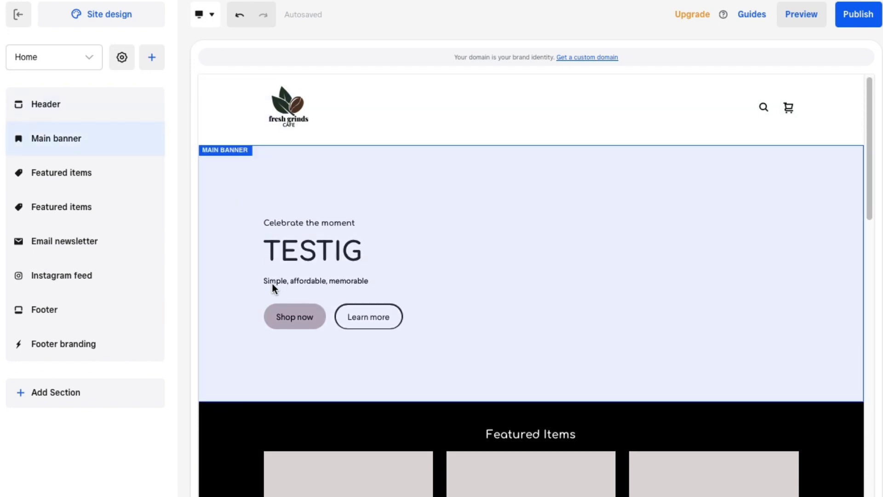
- Move the Instagram feed section of the home page directly below the main banner
{"action": "scroll", "coordinate": [272, 282], "scroll_direction": "down", "scroll_amount": 3}
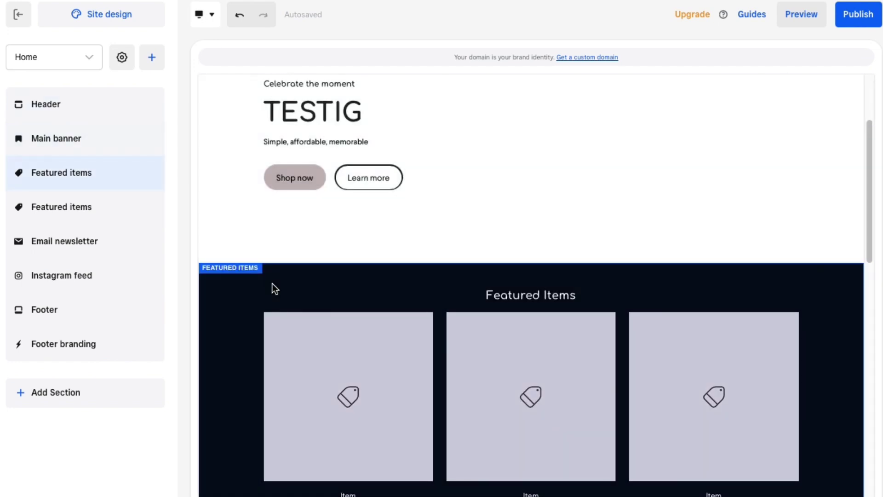
{"action": "scroll", "coordinate": [339, 78], "scroll_direction": "down", "scroll_amount": 10}
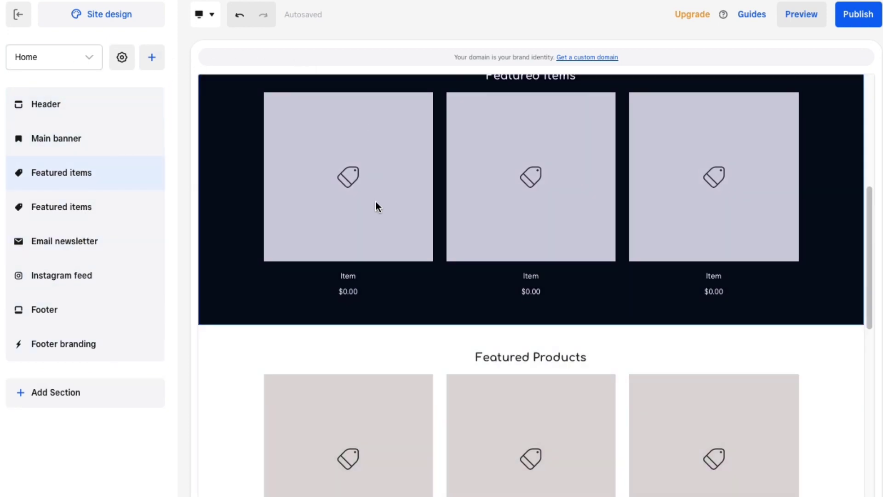
{"action": "scroll", "coordinate": [375, 200], "scroll_direction": "up", "scroll_amount": 7}
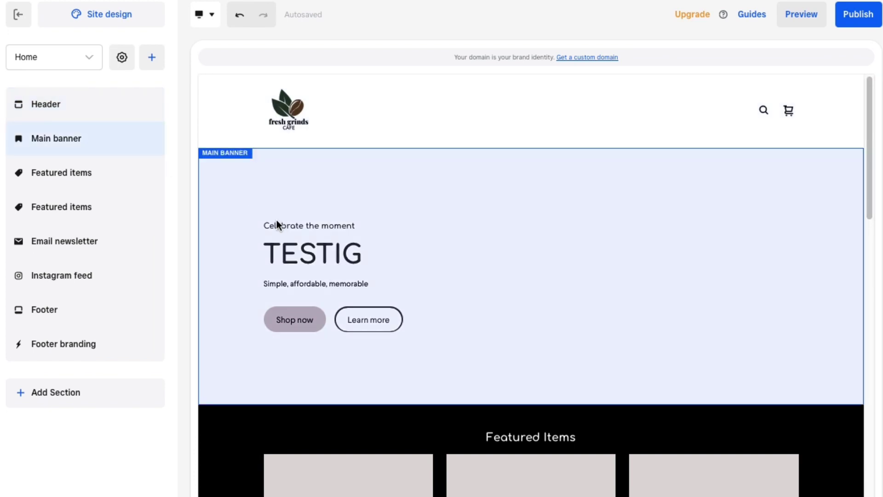
{"action": "scroll", "coordinate": [277, 220], "scroll_direction": "down", "scroll_amount": 2}
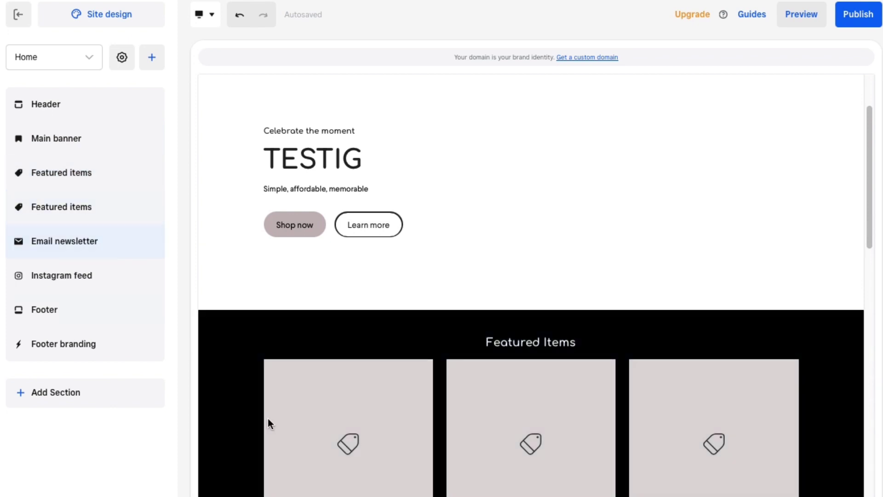
{"action": "scroll", "coordinate": [319, 446], "scroll_direction": "down", "scroll_amount": 10}
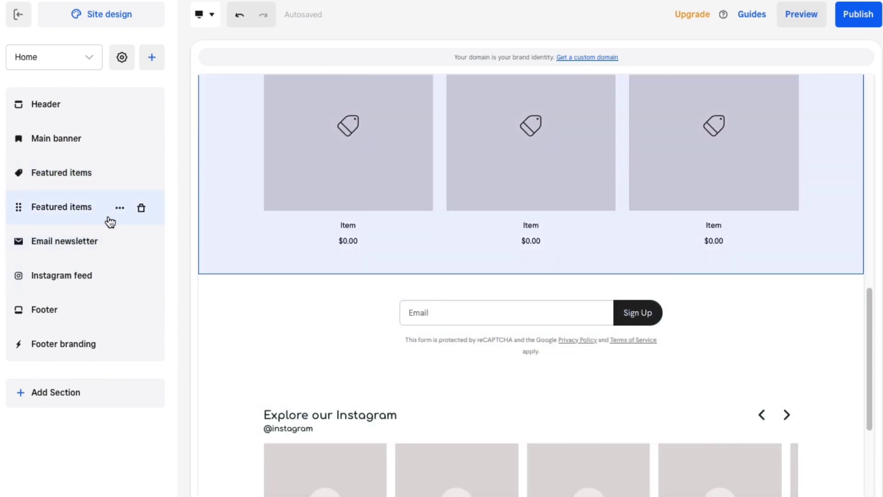
{"action": "scroll", "coordinate": [277, 302], "scroll_direction": "up", "scroll_amount": 4}
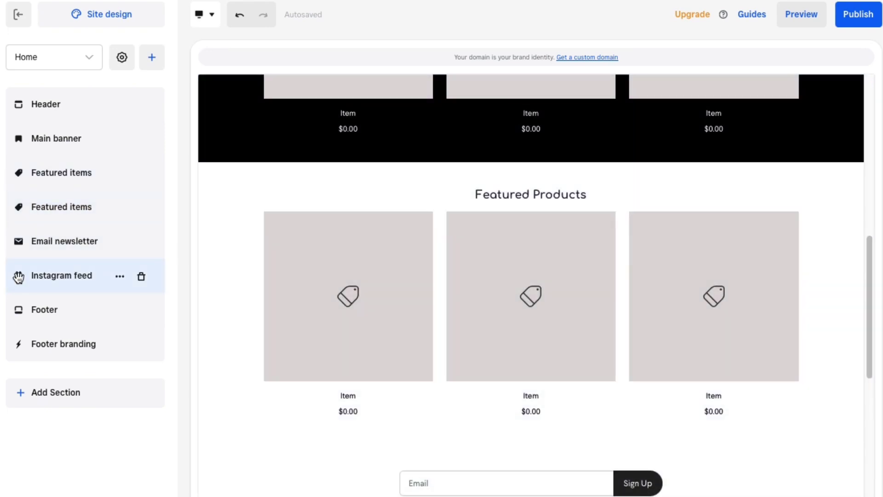
{"action": "left_click_drag", "start_coordinate": [19, 277], "coordinate": [27, 35]}
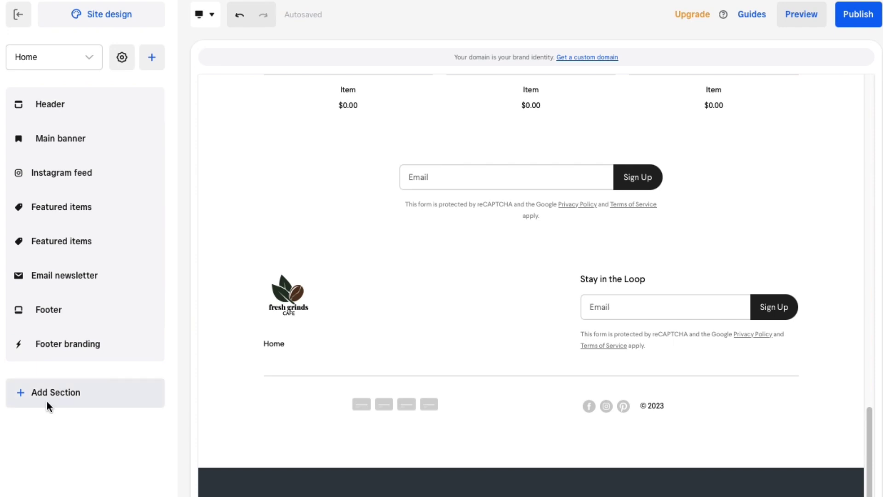
- Add a Text section with the stacked single-block layout to the home page, below the email newsletter
{"action": "left_click", "coordinate": [47, 402]}
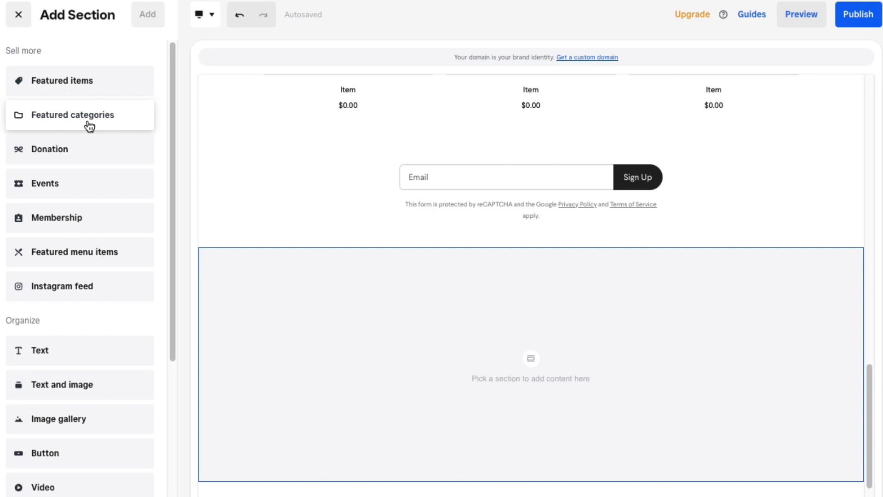
{"action": "scroll", "coordinate": [78, 410], "scroll_direction": "down", "scroll_amount": 3}
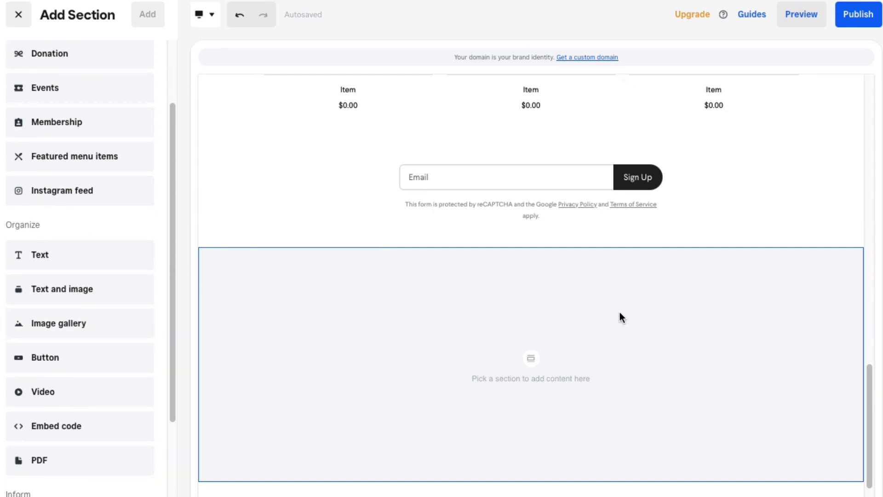
{"action": "scroll", "coordinate": [89, 375], "scroll_direction": "down", "scroll_amount": 6}
{"action": "scroll", "coordinate": [89, 374], "scroll_direction": "up", "scroll_amount": 9}
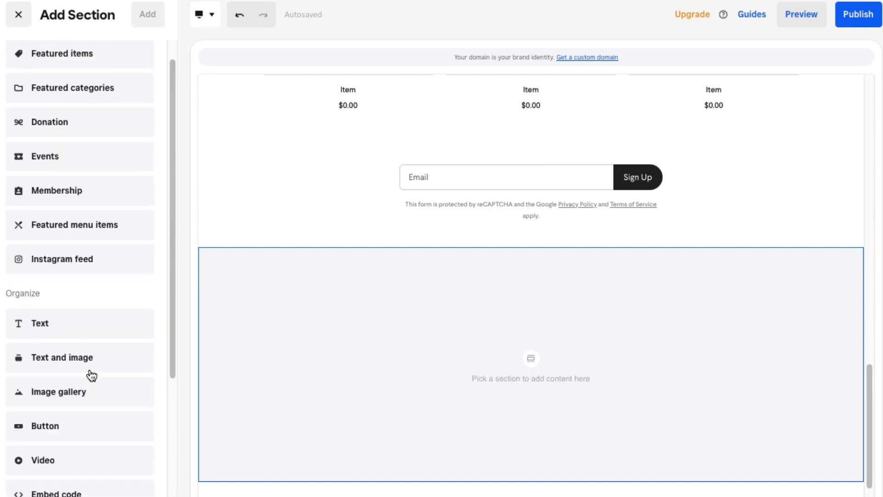
{"action": "scroll", "coordinate": [91, 376], "scroll_direction": "up", "scroll_amount": 1}
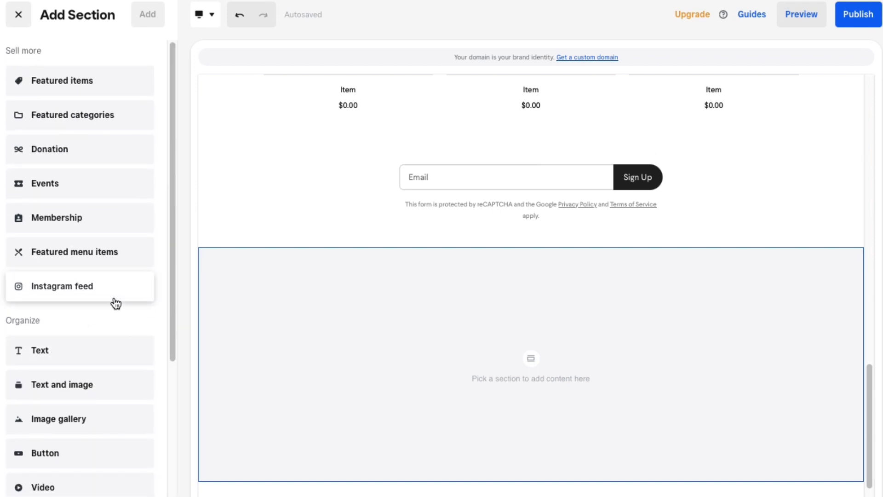
{"action": "scroll", "coordinate": [466, 174], "scroll_direction": "up", "scroll_amount": 15}
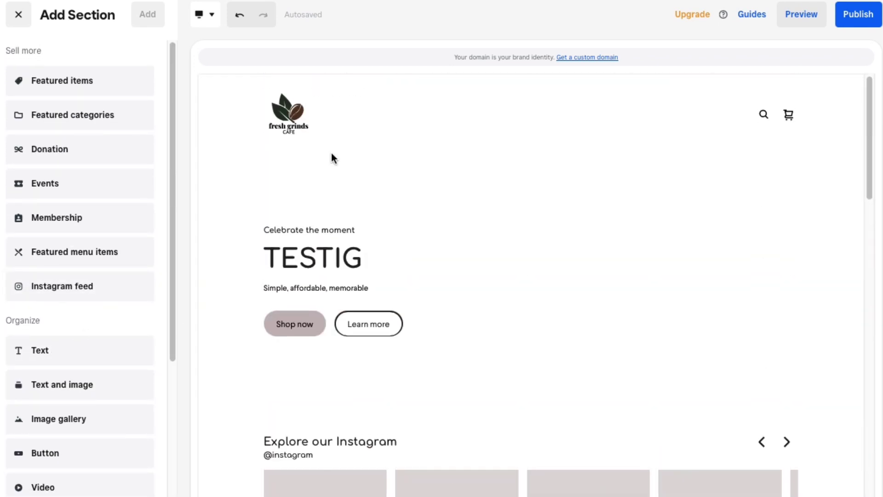
{"action": "scroll", "coordinate": [383, 397], "scroll_direction": "down", "scroll_amount": 3}
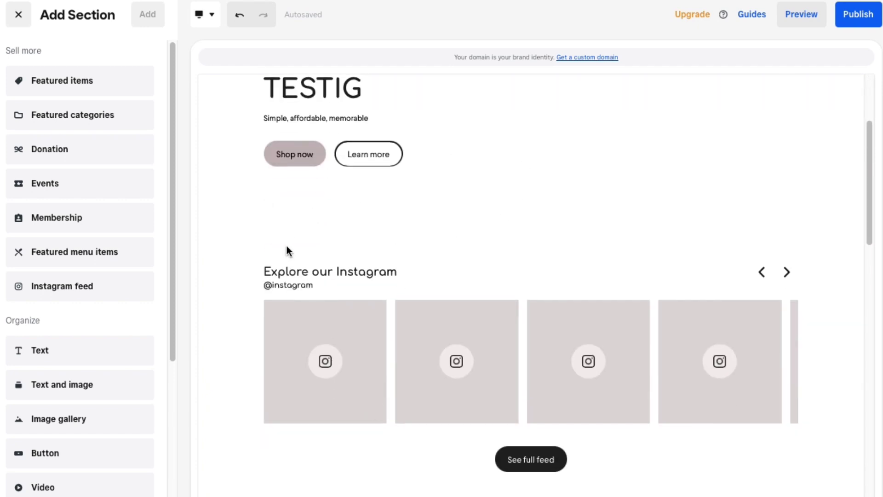
{"action": "left_click_drag", "start_coordinate": [59, 360], "coordinate": [267, 361]}
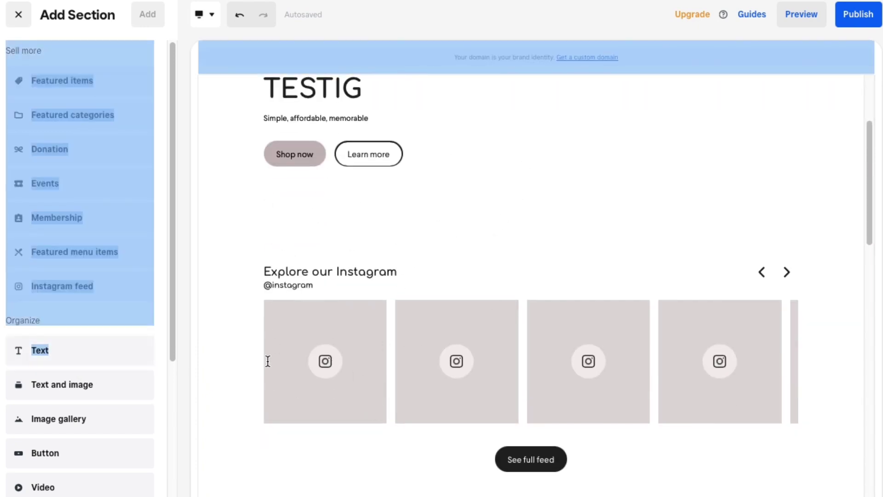
{"action": "left_click", "coordinate": [44, 353]}
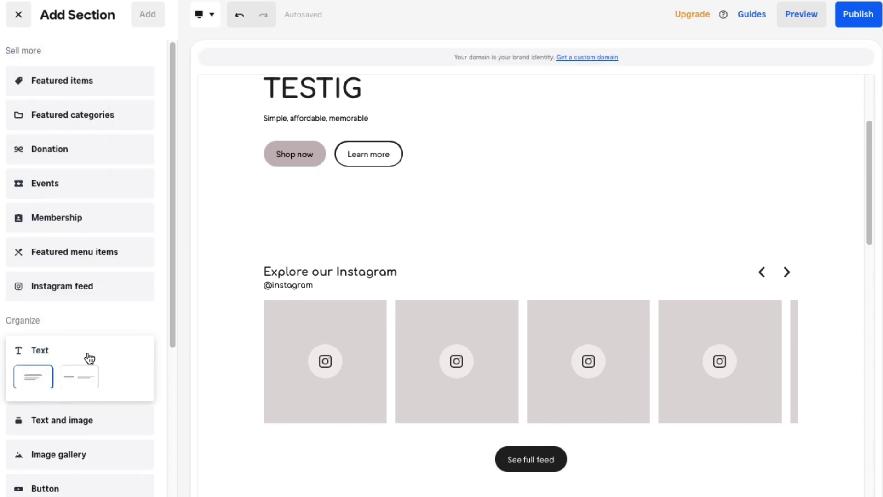
{"action": "scroll", "coordinate": [134, 374], "scroll_direction": "down", "scroll_amount": 2}
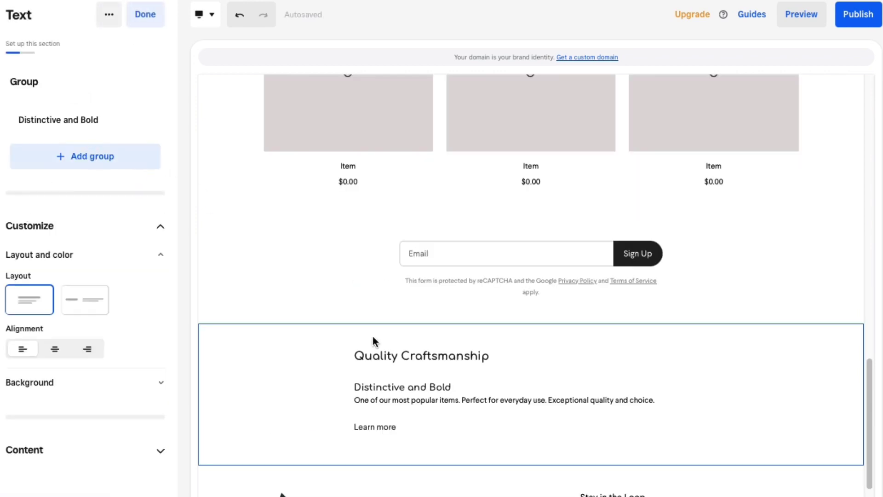
- Change the new text section's title to "QualityDrinks"
{"action": "left_click", "coordinate": [413, 351]}
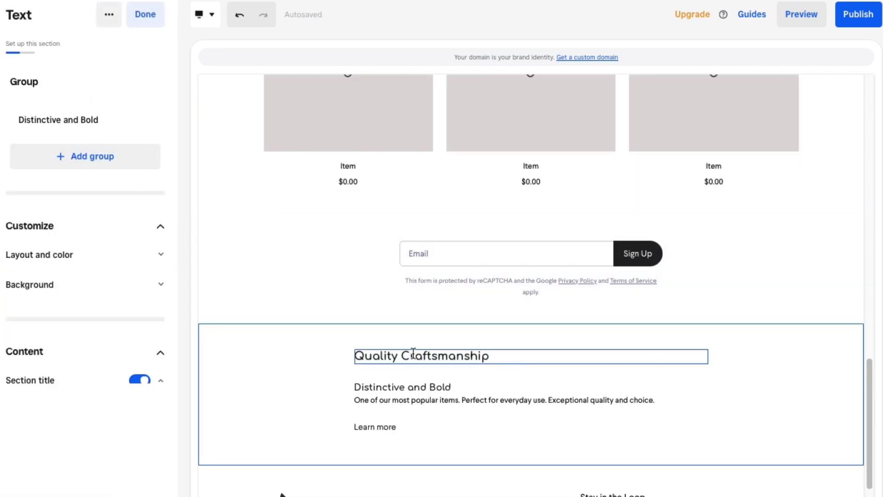
{"action": "double_click", "coordinate": [415, 356]}
{"action": "triple_click", "coordinate": [415, 356]}
{"action": "left_click", "coordinate": [419, 357]}
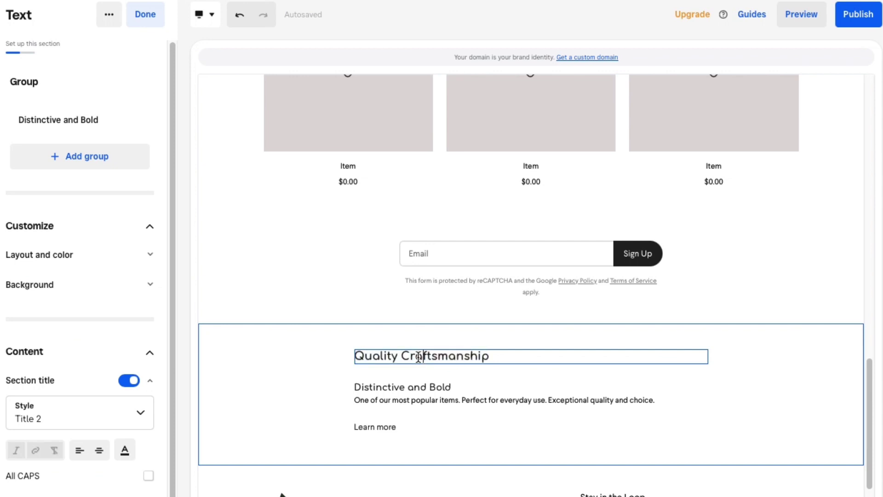
{"action": "left_click_drag", "start_coordinate": [399, 357], "coordinate": [533, 362]}
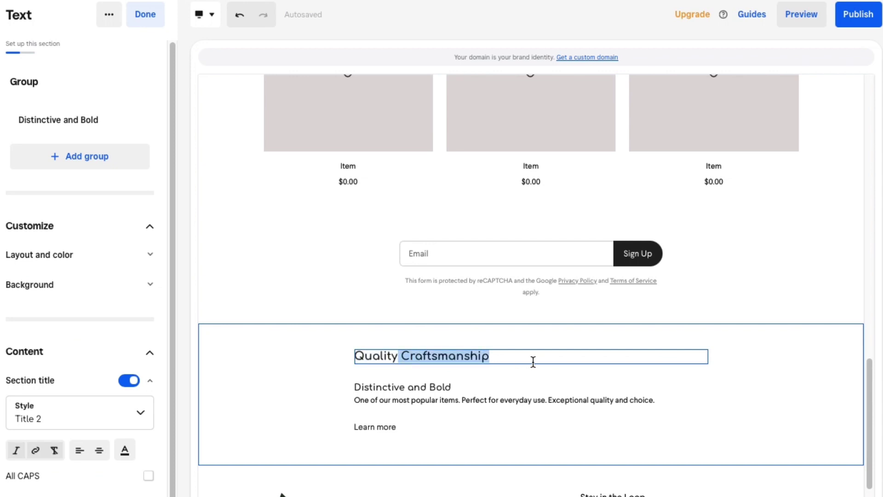
{"action": "type", "text": "Drink"}
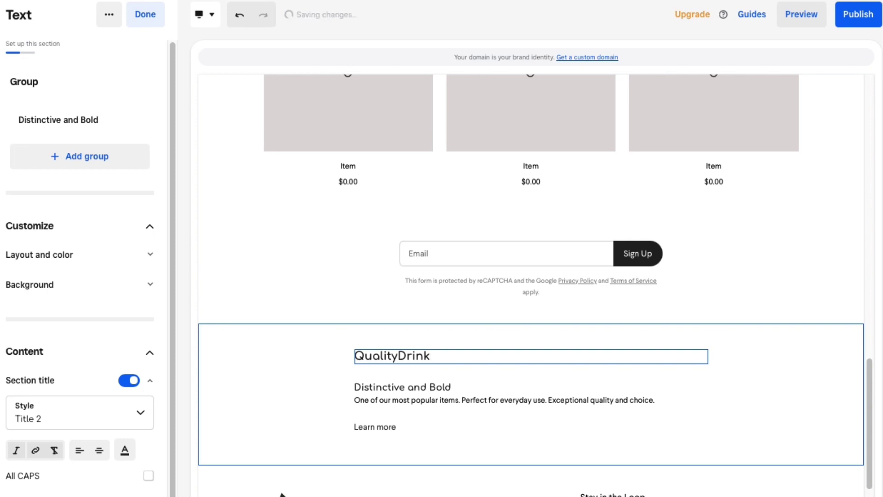
{"action": "type", "text": "s"}
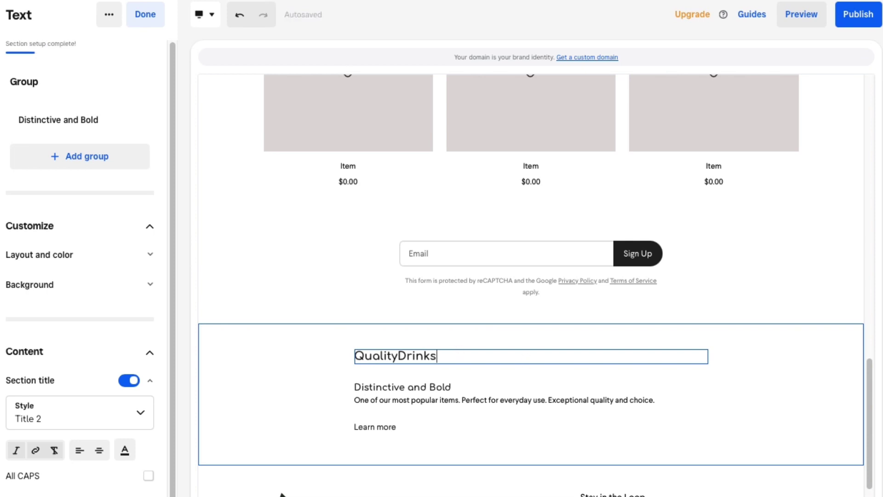
- Check the content settings of the Distinctive and Bold group, and open the text section's layout and color options
{"action": "left_click", "coordinate": [409, 401]}
{"action": "scroll", "coordinate": [409, 390], "scroll_direction": "up", "scroll_amount": 3}
{"action": "scroll", "coordinate": [408, 390], "scroll_direction": "up", "scroll_amount": 5}
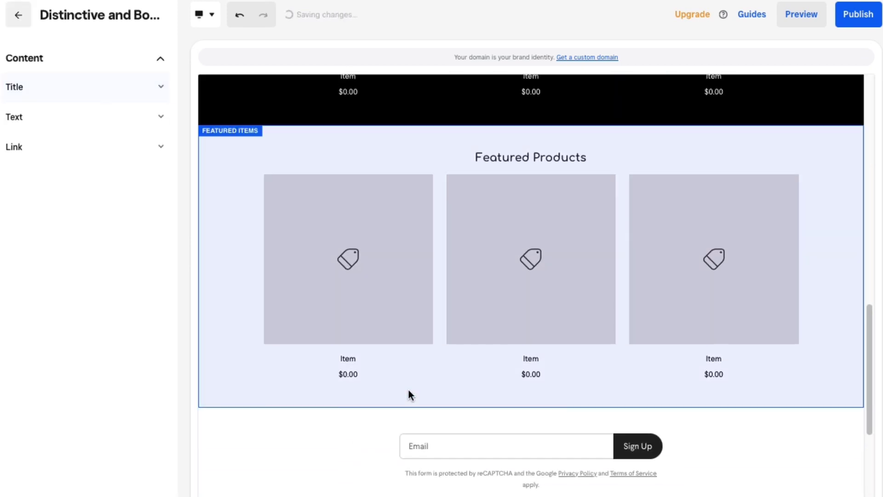
{"action": "left_click", "coordinate": [19, 18]}
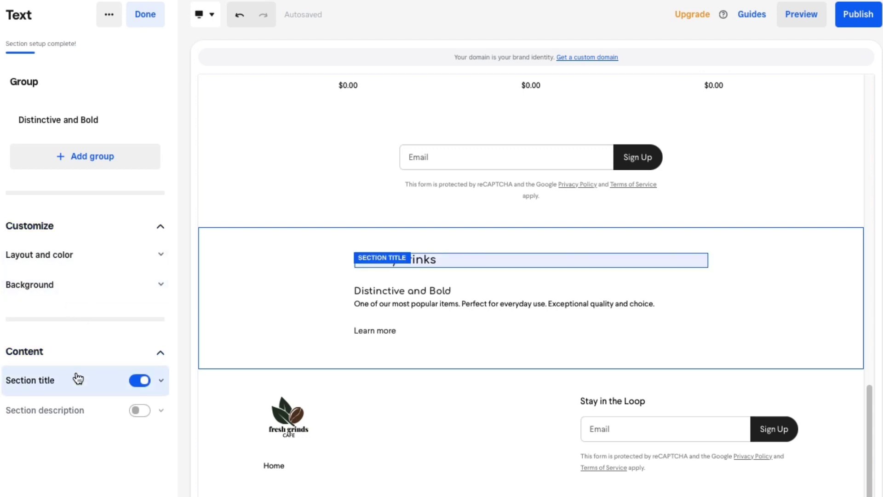
{"action": "left_click", "coordinate": [61, 250]}
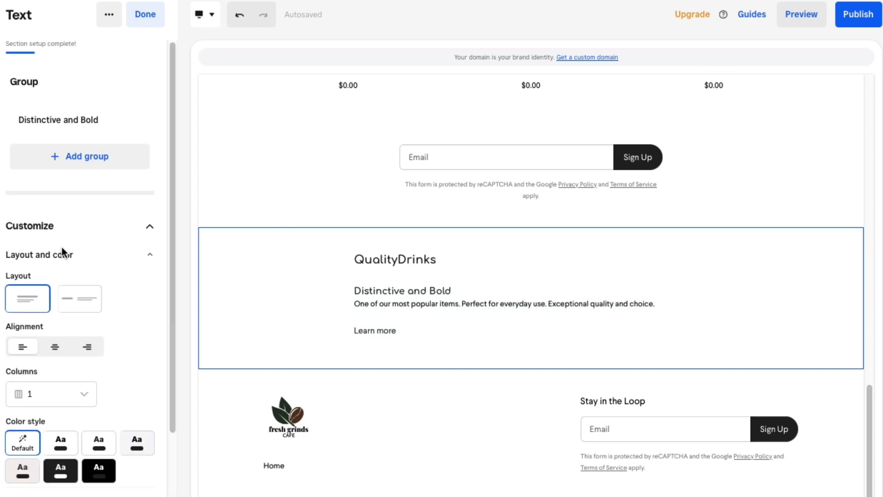
- Set the QualityDrinks text section's color style to the solid black one and close the section's settings
{"action": "left_click", "coordinate": [64, 449]}
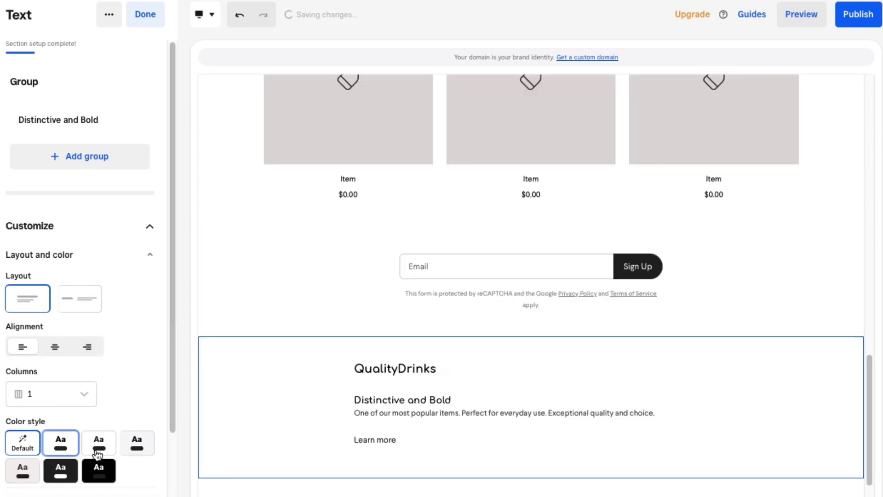
{"action": "left_click", "coordinate": [97, 455]}
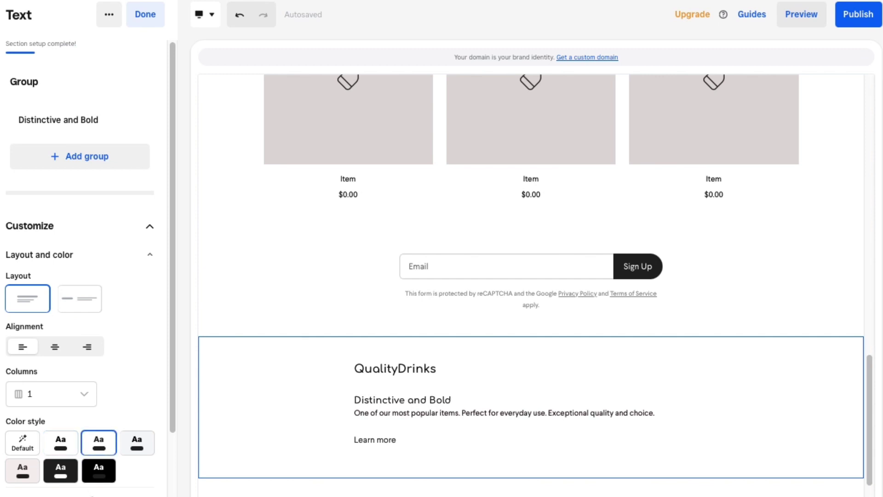
{"action": "left_click", "coordinate": [98, 471]}
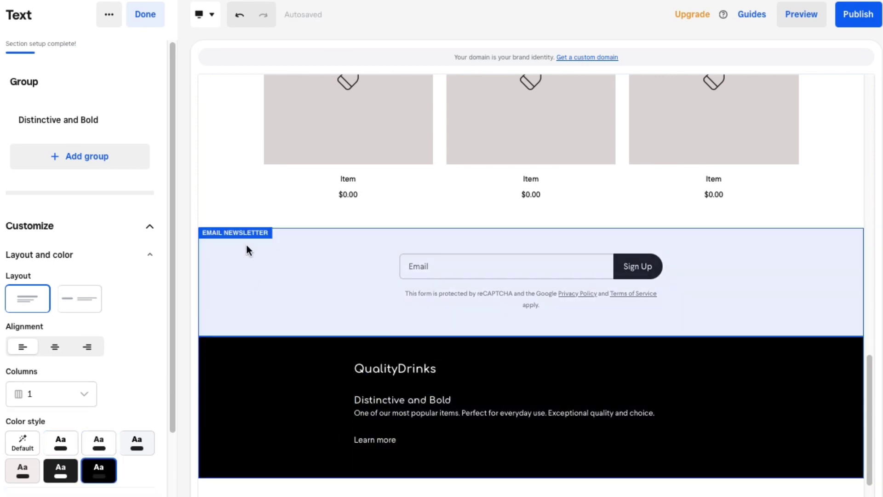
{"action": "scroll", "coordinate": [247, 230], "scroll_direction": "up", "scroll_amount": 3}
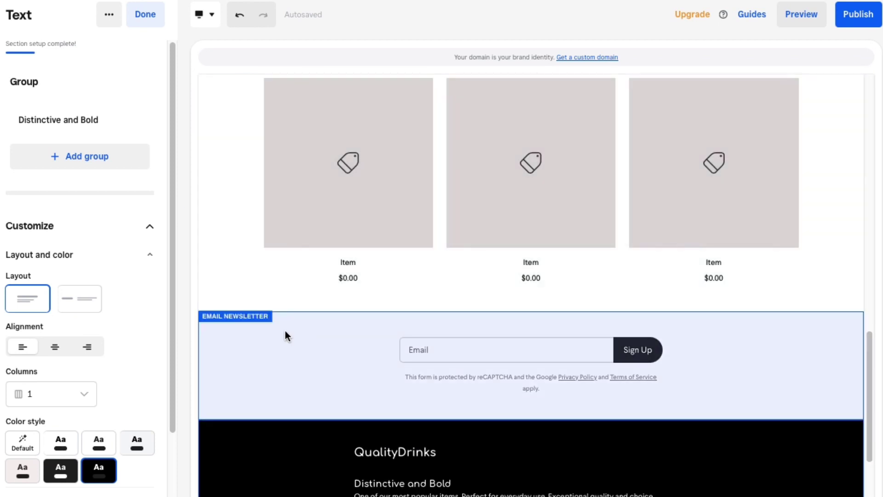
{"action": "left_click", "coordinate": [148, 12]}
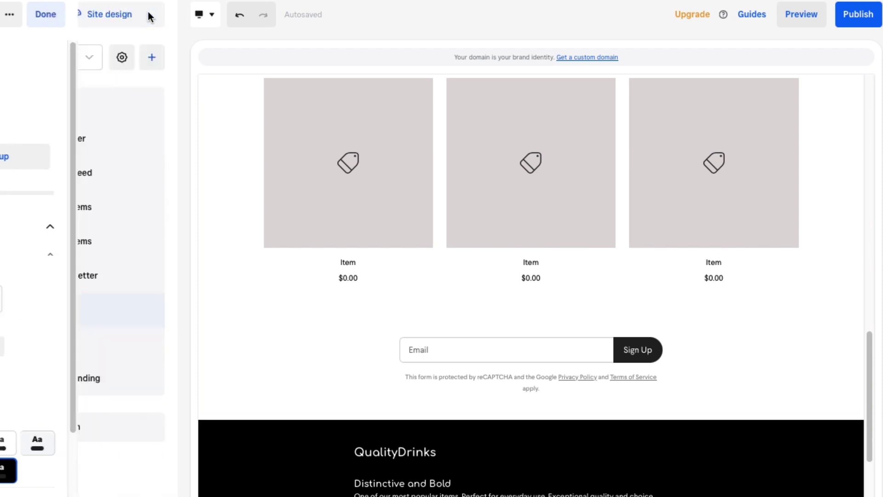
- Set the main banner's layout to the full-width image above left-aligned text and close its settings
{"action": "left_click", "coordinate": [78, 108]}
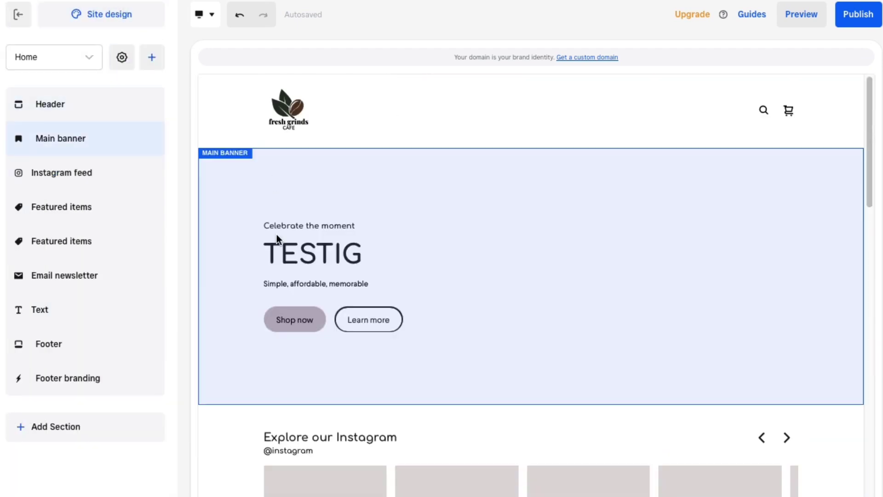
{"action": "scroll", "coordinate": [283, 280], "scroll_direction": "down", "scroll_amount": 3}
{"action": "scroll", "coordinate": [284, 279], "scroll_direction": "down", "scroll_amount": 2}
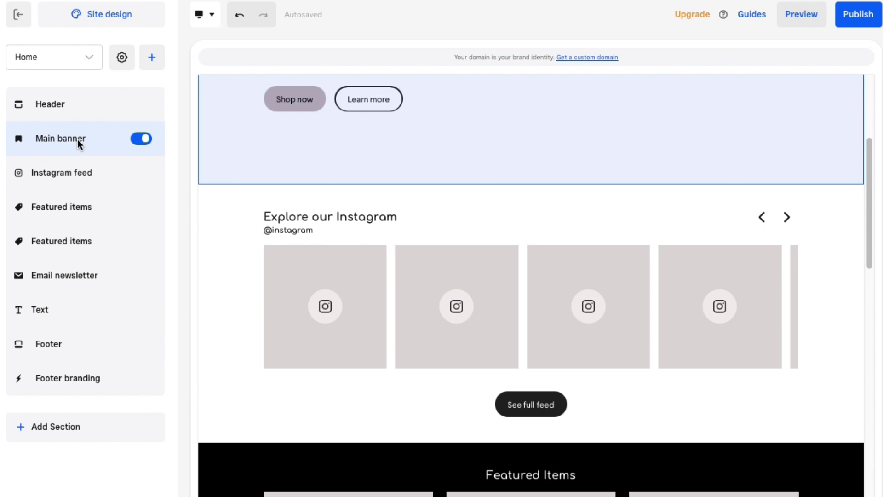
{"action": "left_click", "coordinate": [78, 139]}
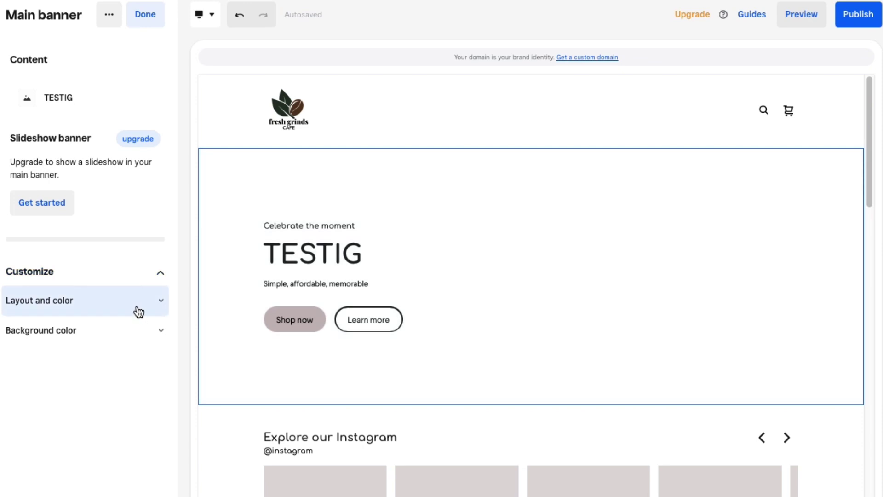
{"action": "left_click", "coordinate": [137, 311]}
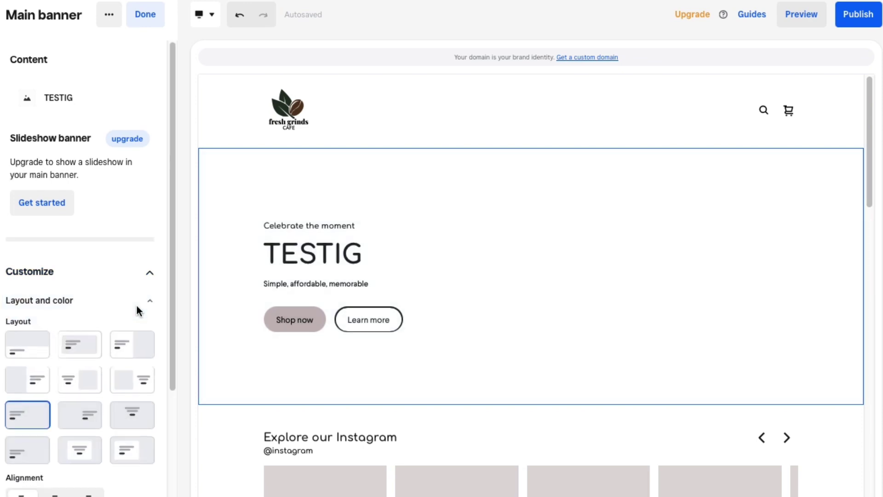
{"action": "left_click", "coordinate": [79, 386]}
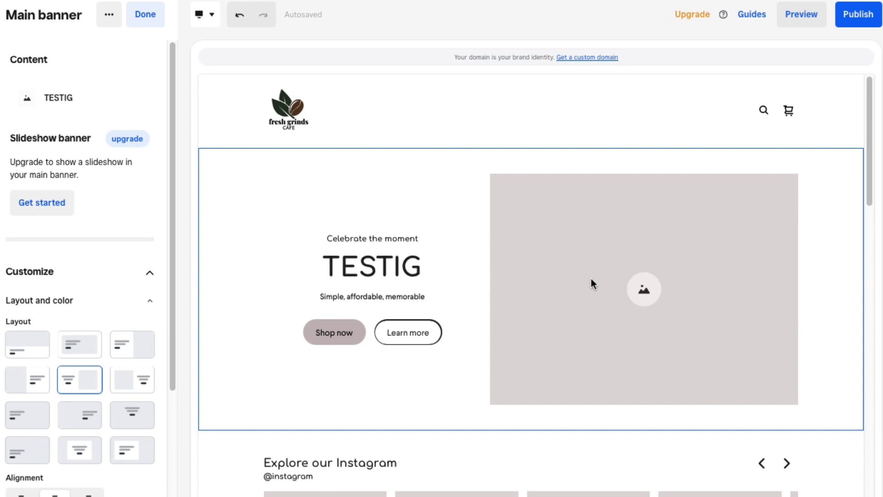
{"action": "left_click", "coordinate": [15, 354]}
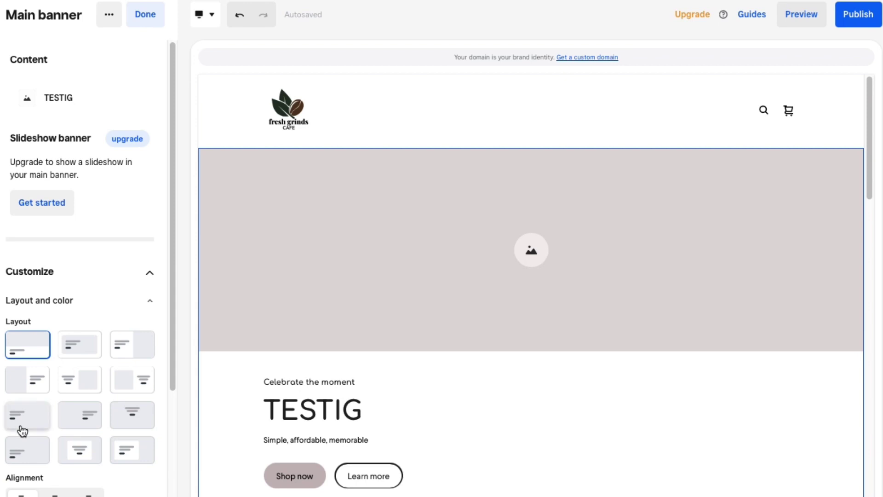
{"action": "key", "text": "Escape"}
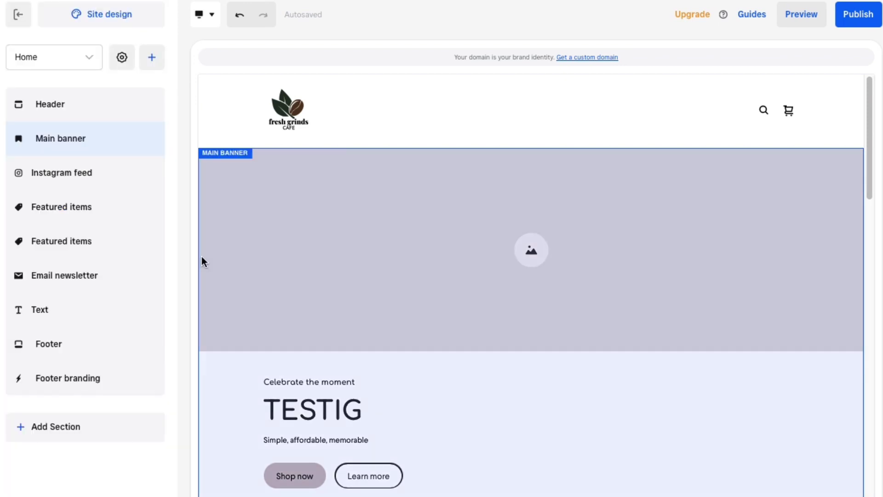
- Change the email newsletter section's layout to the one with the narrower sign-up form
{"action": "mouse_move", "coordinate": [128, 208]}
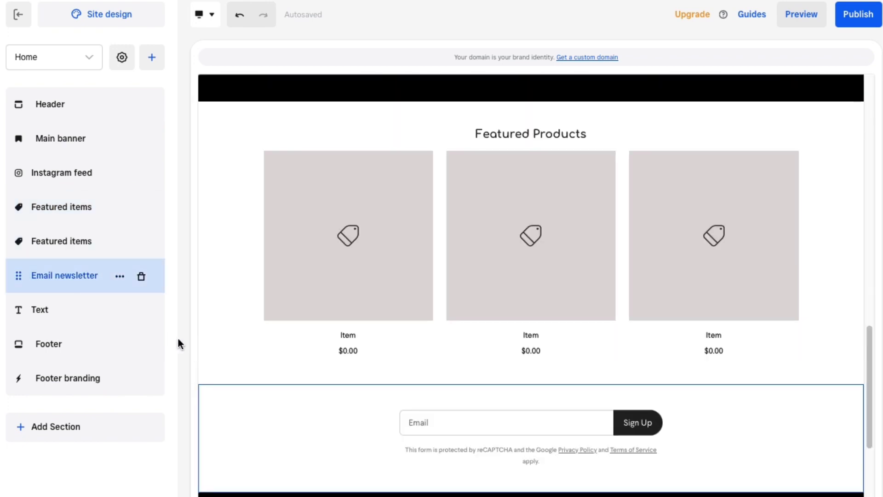
{"action": "left_click", "coordinate": [110, 275]}
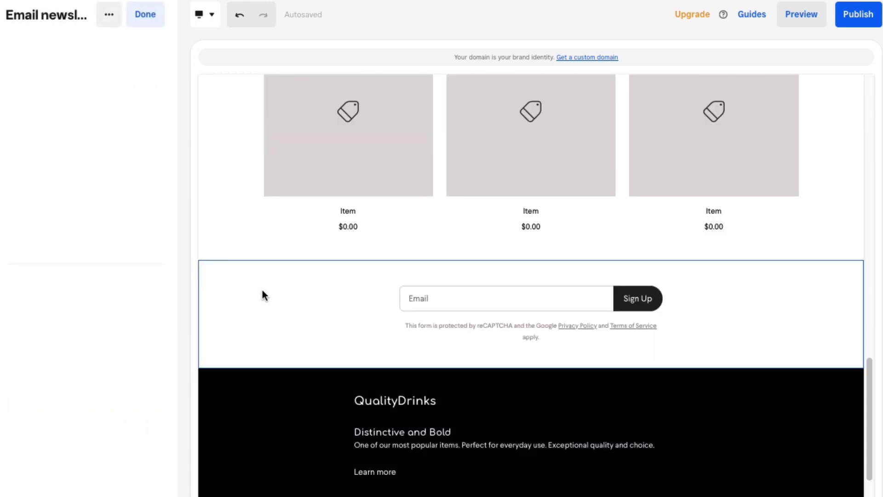
{"action": "left_click", "coordinate": [39, 183]}
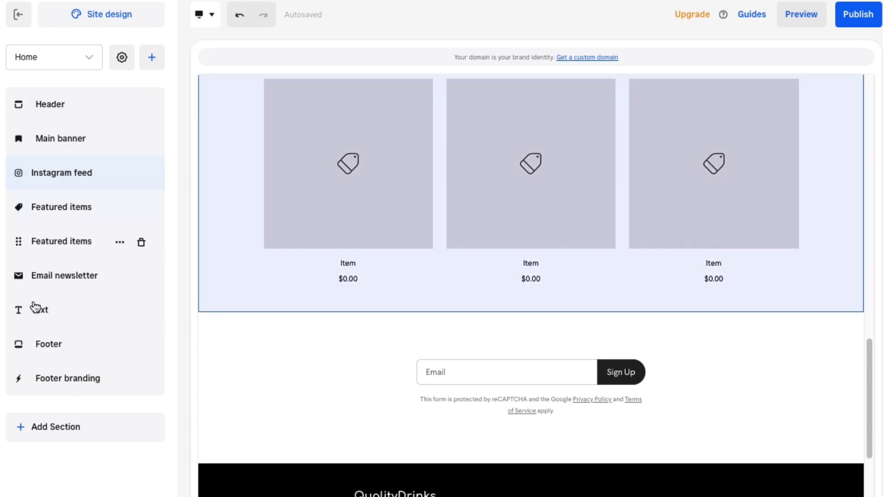
- Open the footer section's settings and expand its social icons options
{"action": "scroll", "coordinate": [275, 427], "scroll_direction": "down", "scroll_amount": 3}
{"action": "scroll", "coordinate": [275, 426], "scroll_direction": "down", "scroll_amount": 5}
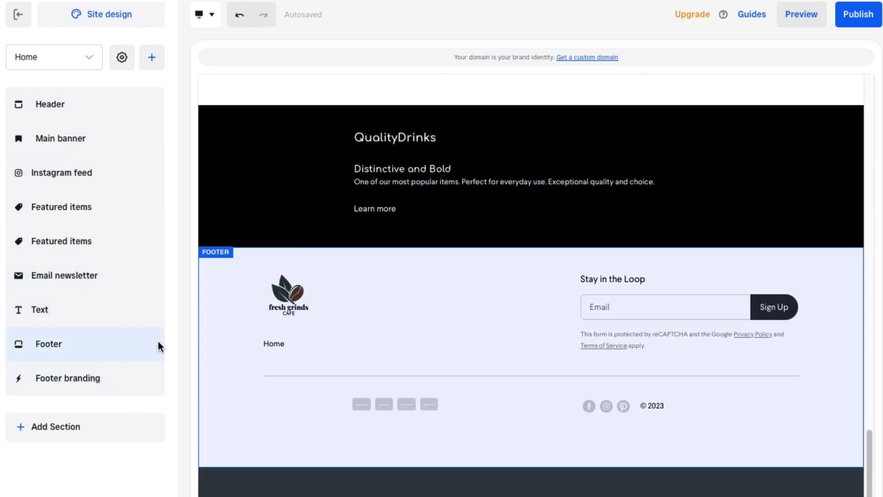
{"action": "left_click", "coordinate": [158, 341]}
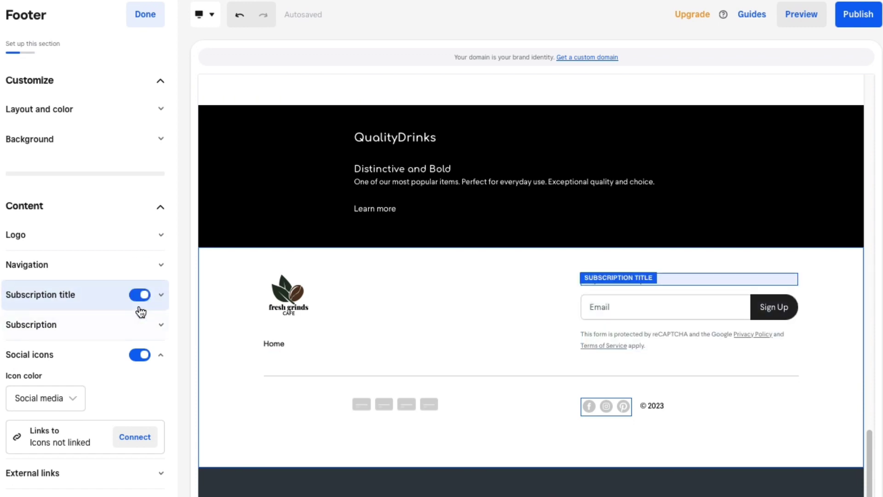
- Hide the footer's subscription title and subscription form, and show both again
{"action": "left_click", "coordinate": [140, 295]}
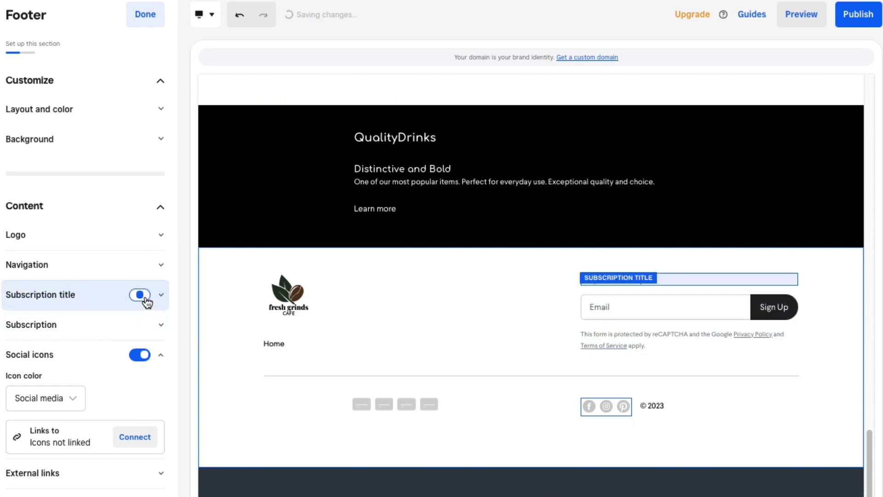
{"action": "left_click", "coordinate": [141, 325]}
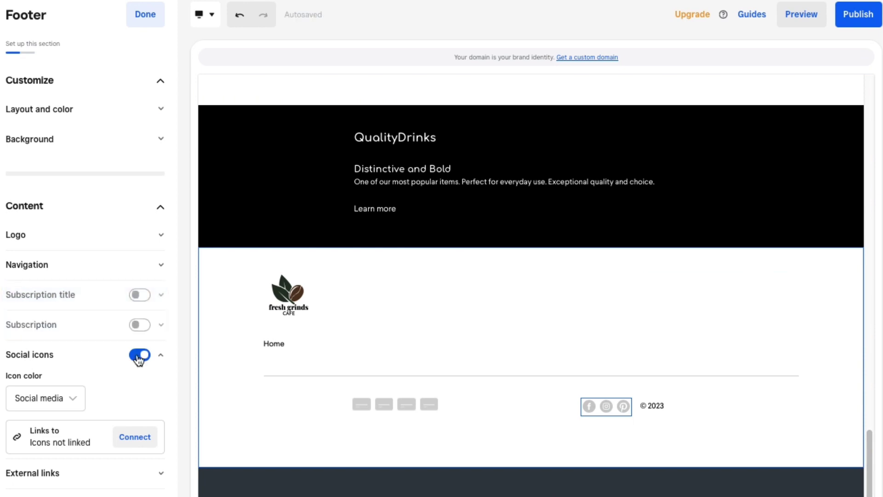
{"action": "left_click", "coordinate": [141, 326]}
{"action": "left_click", "coordinate": [140, 295]}
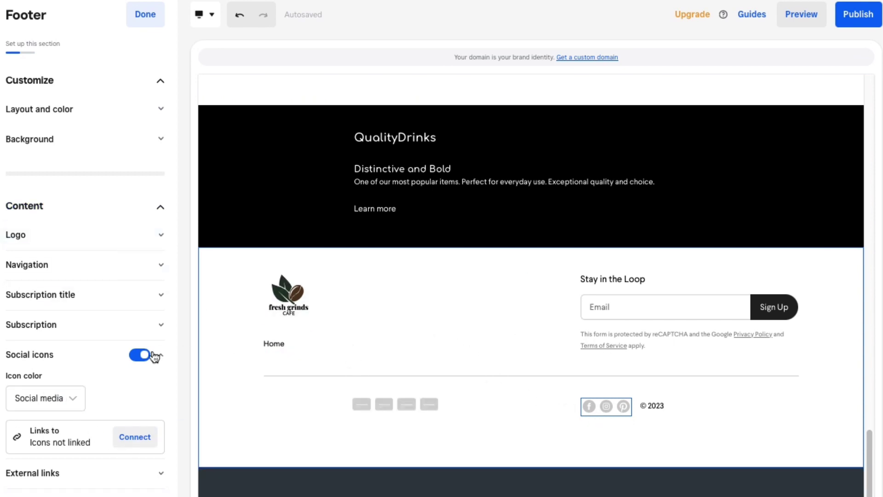
- Check the social icon color options and connect the footer's social icons to the Facebook account freshgrindscafe
{"action": "left_click", "coordinate": [76, 396]}
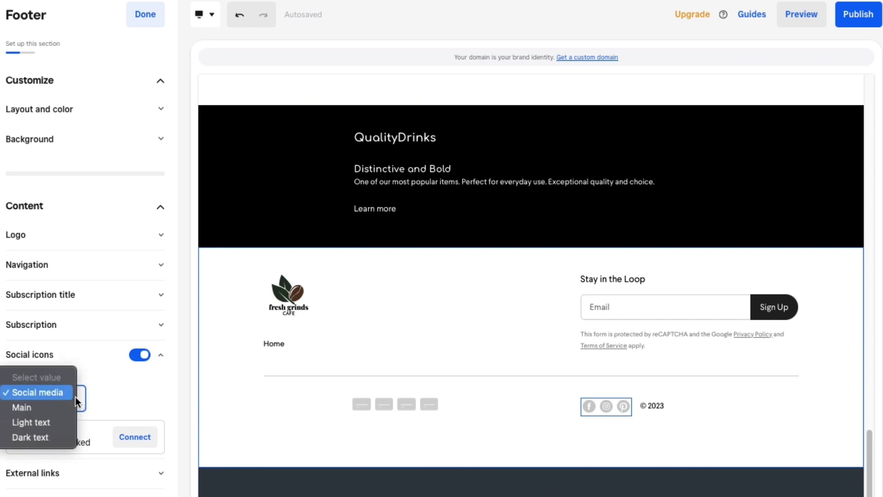
{"action": "left_click", "coordinate": [112, 422]}
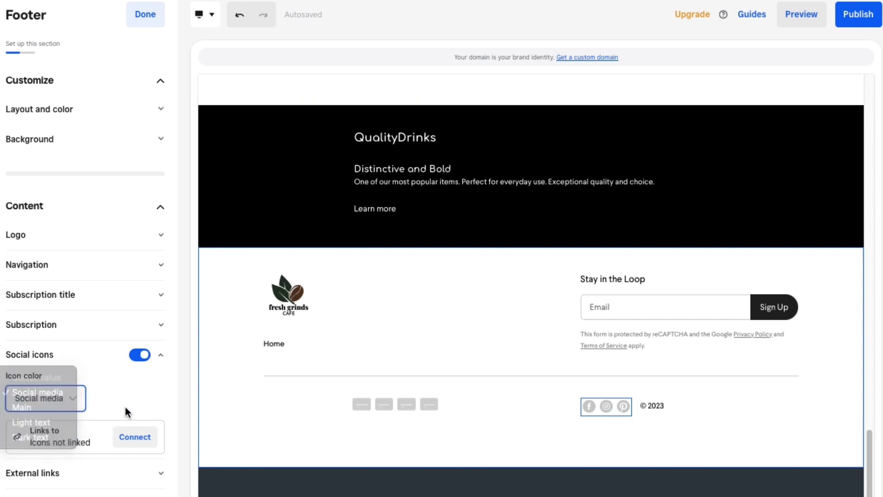
{"action": "left_click", "coordinate": [129, 440]}
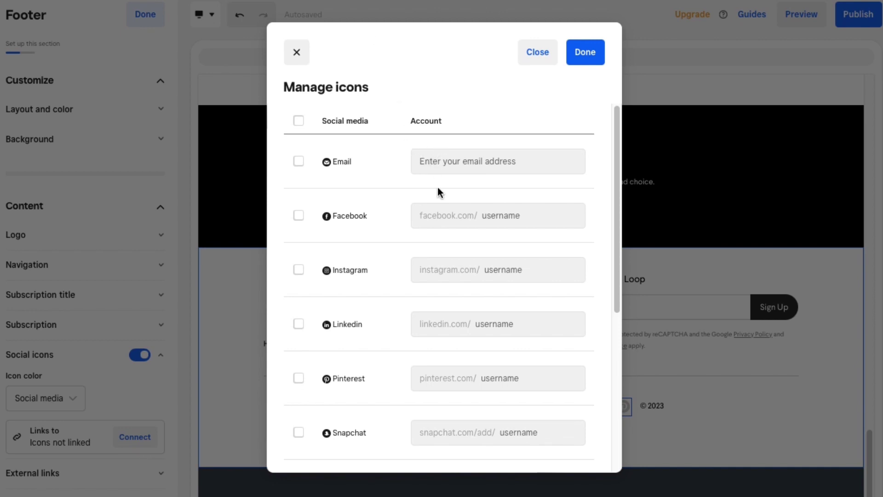
{"action": "left_click", "coordinate": [443, 220]}
{"action": "type", "text": "freshgrindscafe"}
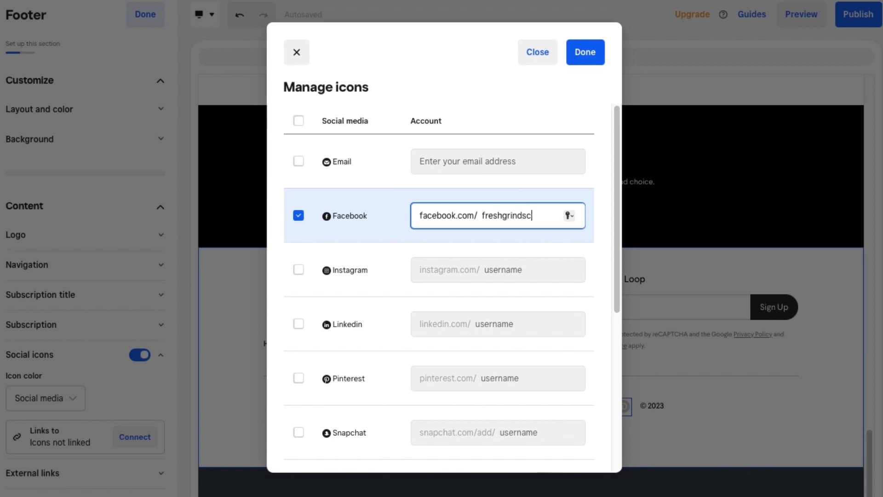
{"action": "left_click", "coordinate": [584, 51]}
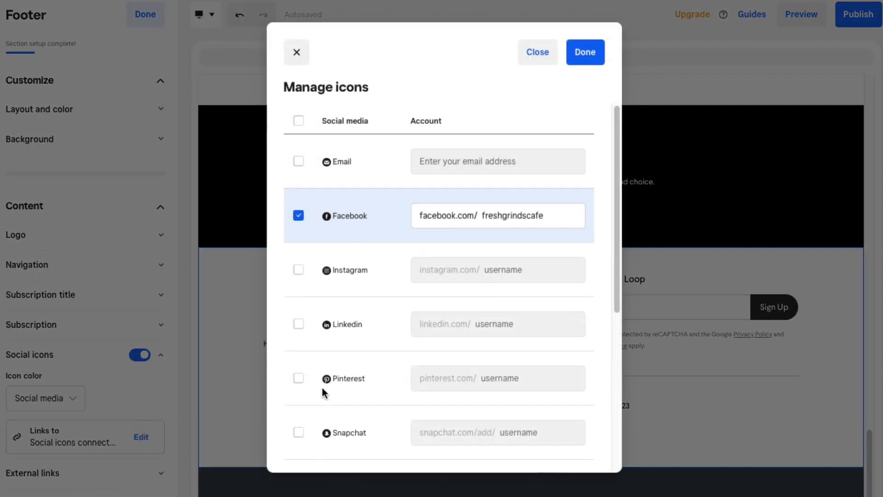
- Change the footer's Facebook account to freshgrindscafe.ph and add the Instagram account freshgrindscafe.ph
{"action": "left_click", "coordinate": [298, 269]}
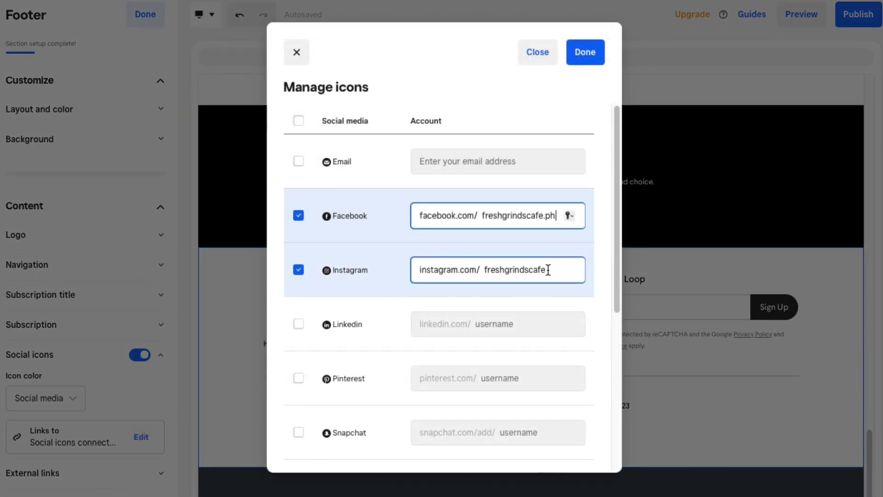
{"action": "left_click", "coordinate": [548, 270]}
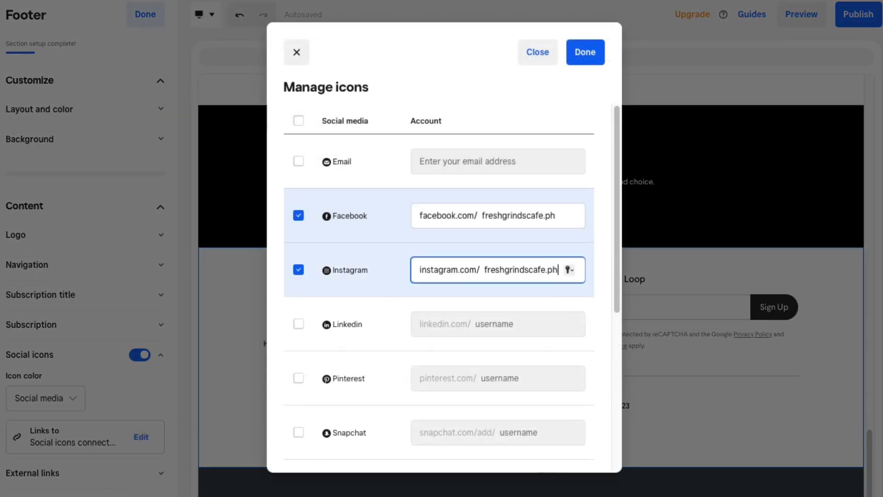
{"action": "left_click", "coordinate": [593, 53]}
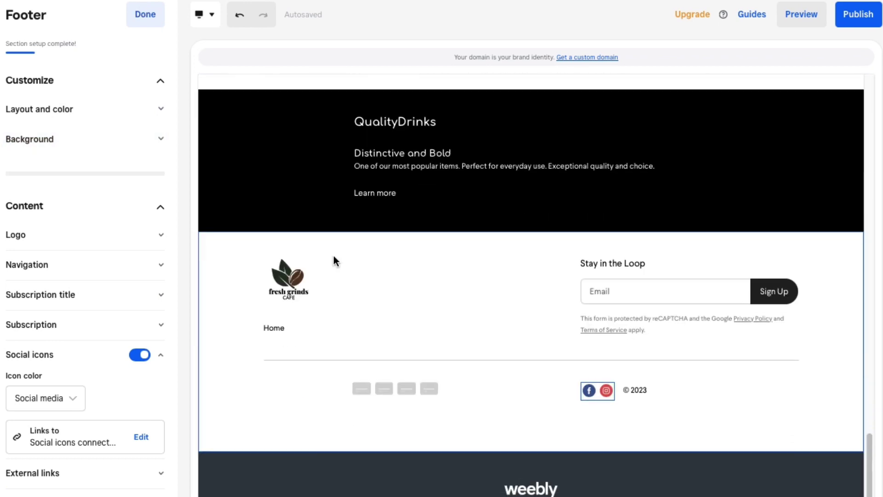
- Set the footer's color style to the dark charcoal one with a white button and close its settings
{"action": "left_click", "coordinate": [159, 110]}
{"action": "left_click", "coordinate": [70, 243]}
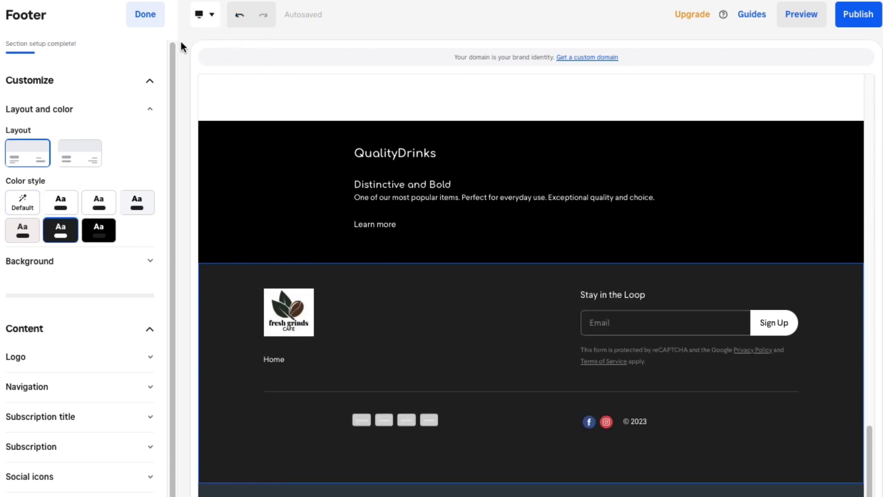
{"action": "left_click", "coordinate": [157, 16]}
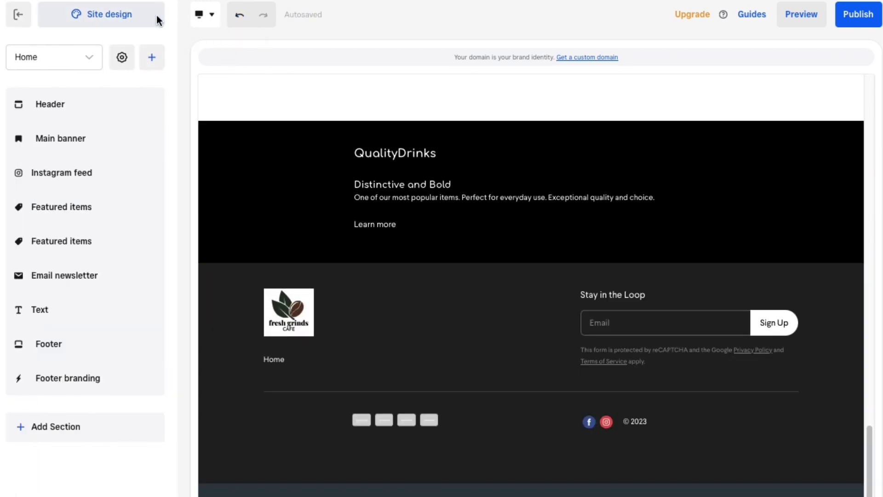
- Look over the footer branding options and the home page sections, and return to the site overview
{"action": "left_click", "coordinate": [62, 386]}
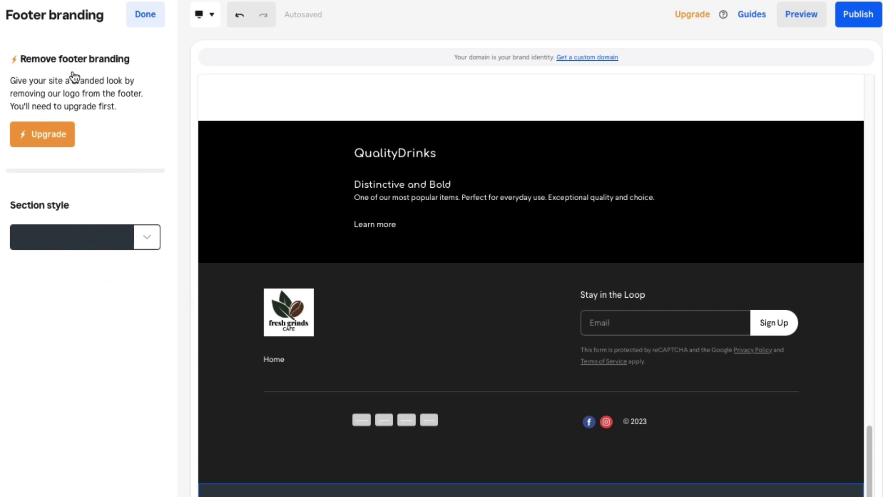
{"action": "left_click", "coordinate": [144, 13]}
{"action": "scroll", "coordinate": [227, 259], "scroll_direction": "up", "scroll_amount": 15}
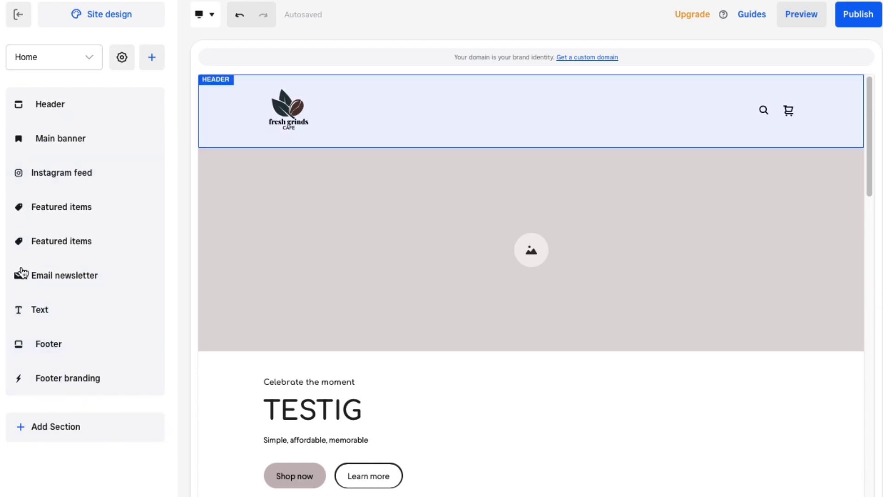
{"action": "left_click", "coordinate": [107, 254]}
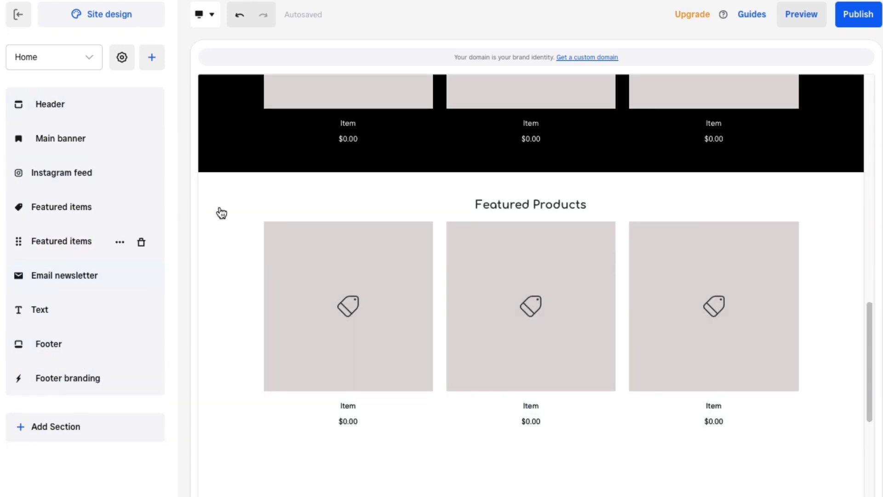
{"action": "scroll", "coordinate": [278, 256], "scroll_direction": "up", "scroll_amount": 10}
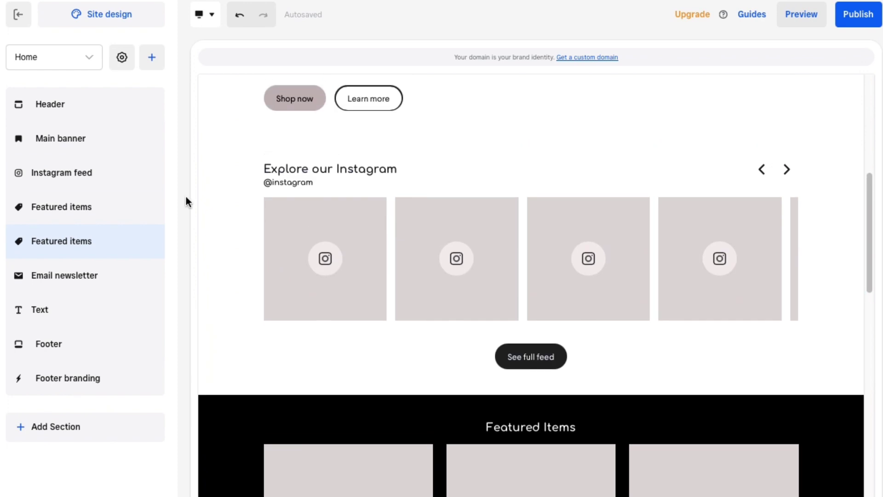
{"action": "left_click", "coordinate": [23, 23]}
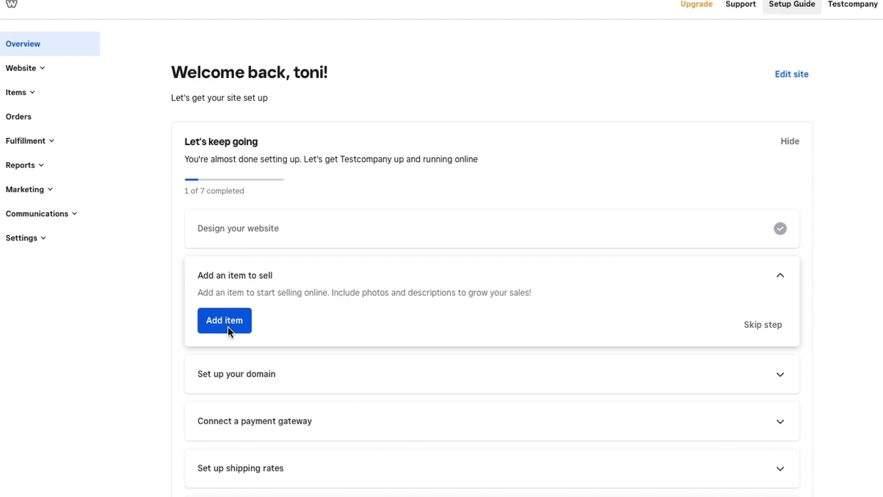
- Open the site items from the setup guide, view the available item import sources, and cancel the import
{"action": "left_click", "coordinate": [227, 327]}
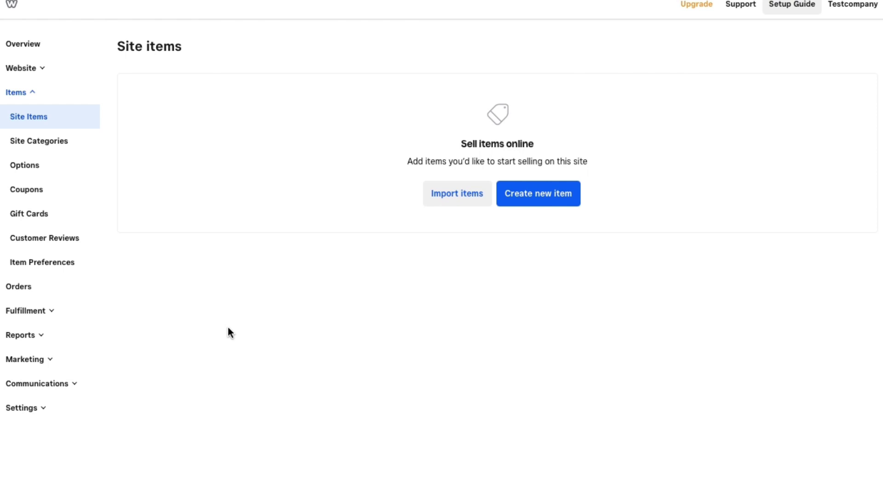
{"action": "left_click", "coordinate": [464, 195]}
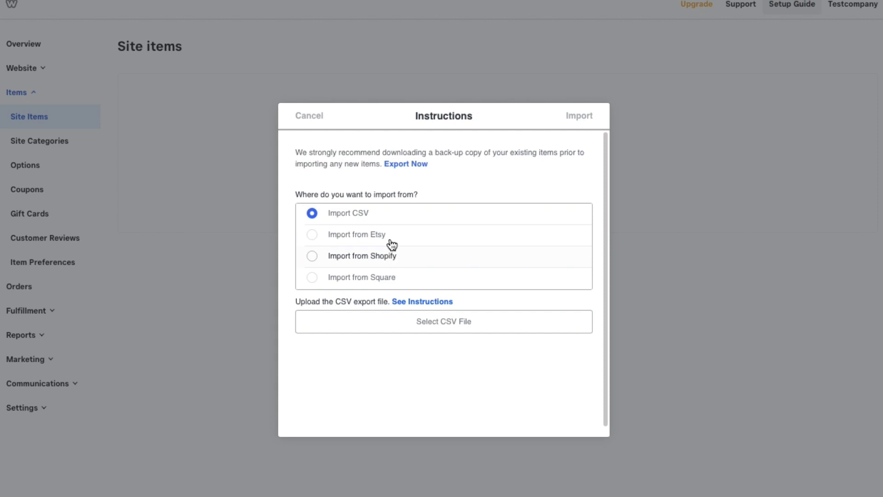
{"action": "left_click", "coordinate": [309, 117]}
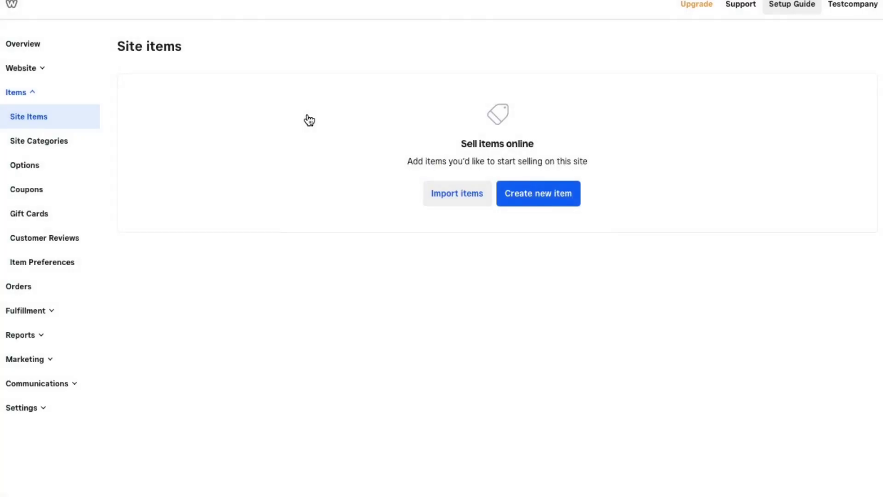
- Create a new physical item with the title Iced americano
{"action": "left_click", "coordinate": [531, 195]}
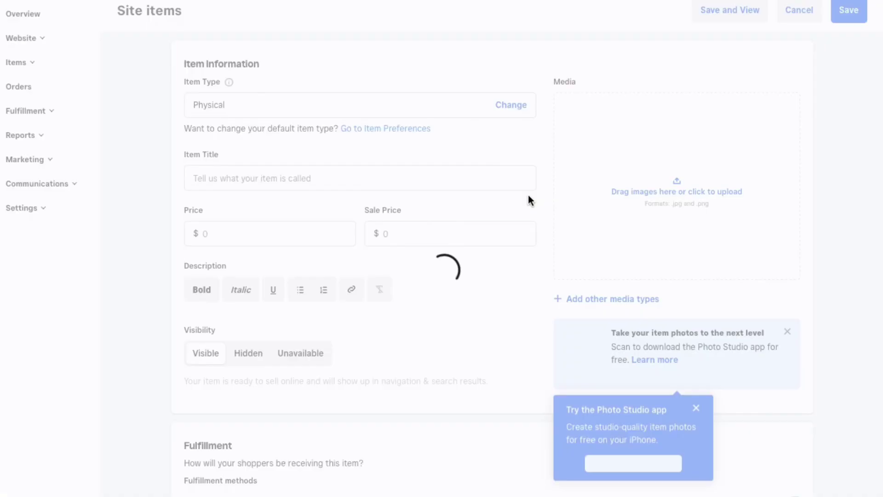
{"action": "type", "text": "ziced"}
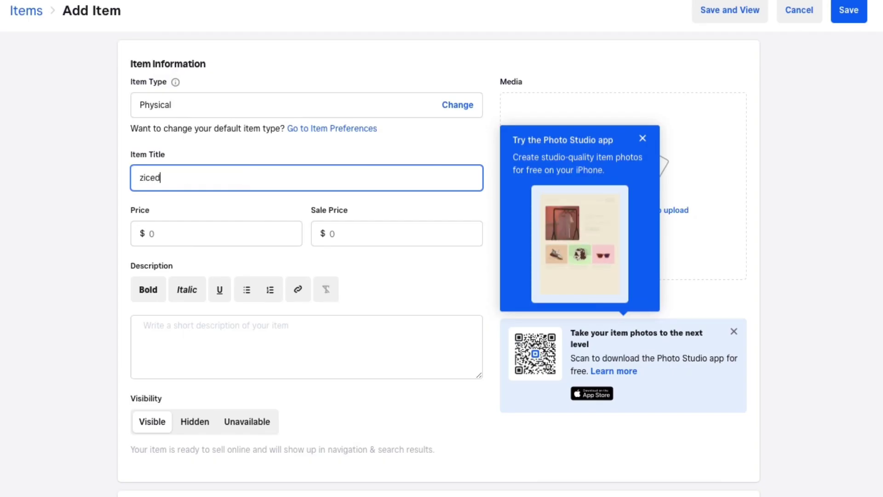
{"action": "key", "text": "ctrl+a"}
{"action": "type", "text": "Iced americano"}
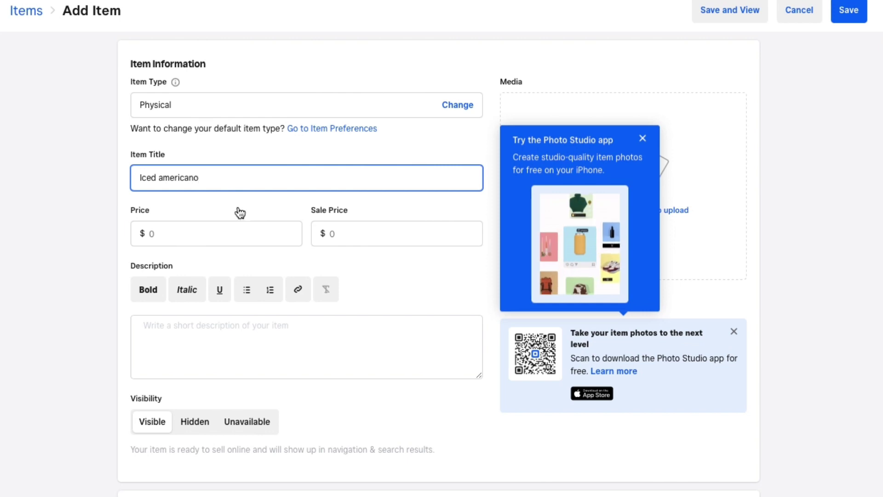
- Set the item's price to $100 and its sale price to $90
{"action": "left_click", "coordinate": [213, 242]}
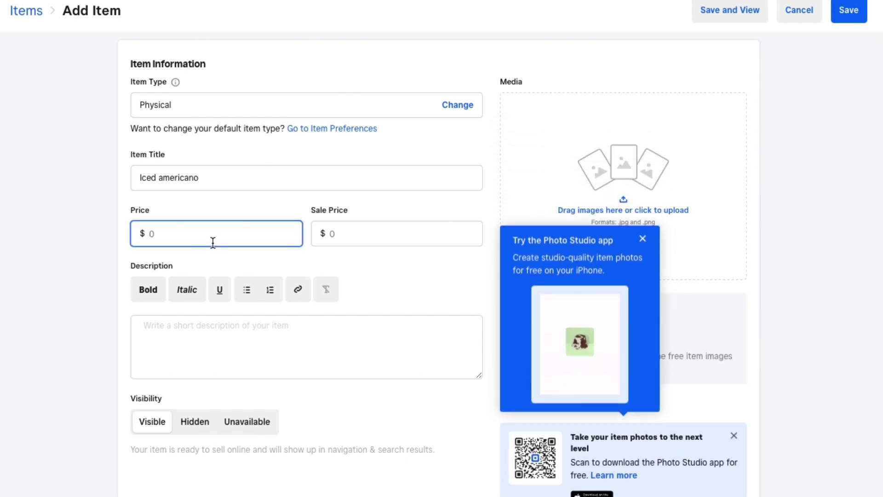
{"action": "type", "text": "100"}
{"action": "left_click", "coordinate": [383, 238]}
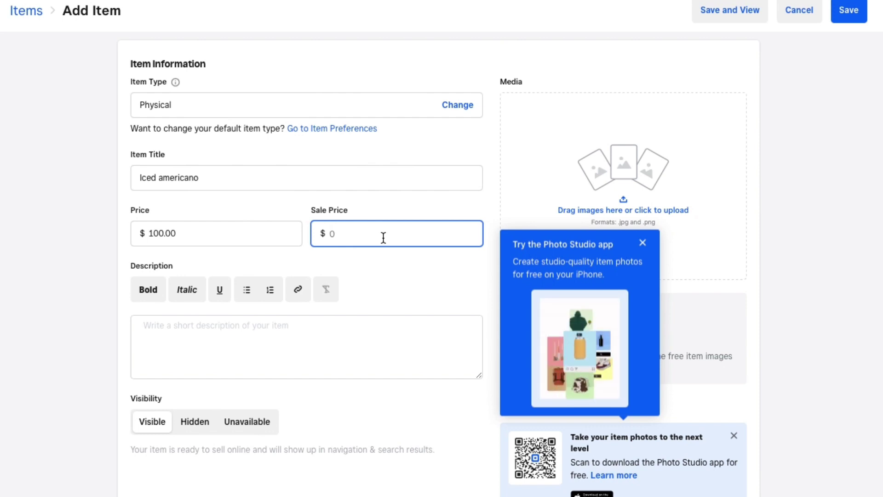
{"action": "type", "text": "90"}
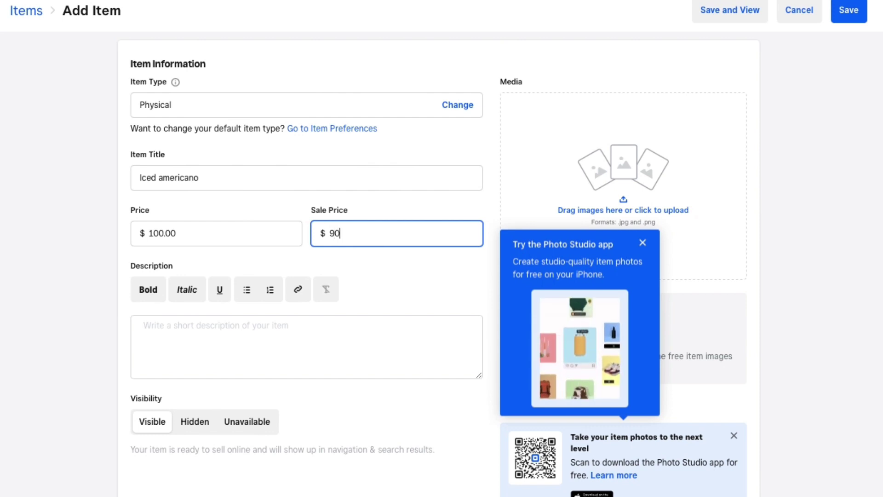
- Enter the item description "iced coffee" and format it as bold and italic
{"action": "left_click", "coordinate": [235, 335]}
{"action": "type", "text": "iv"}
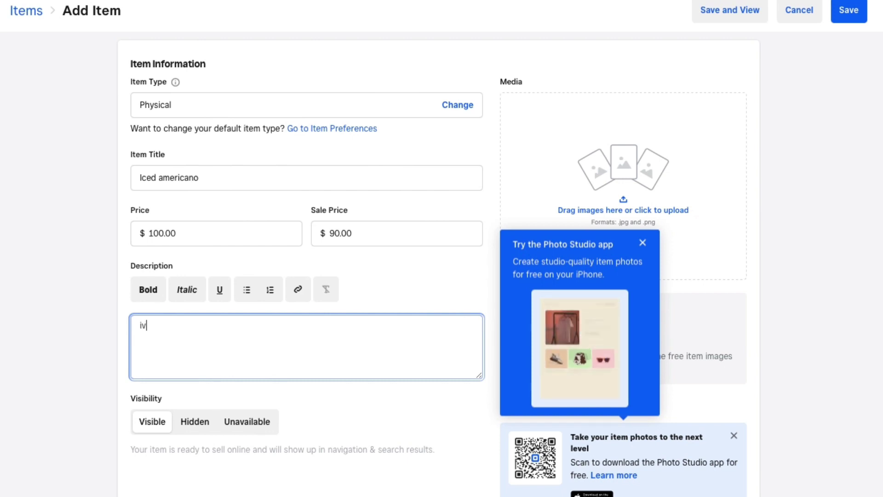
{"action": "key", "text": "BackSpace"}
{"action": "type", "text": "ced"}
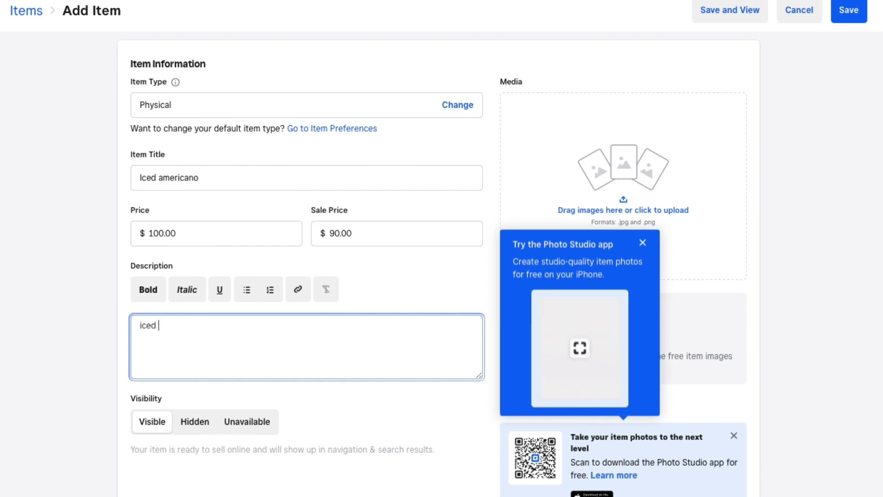
{"action": "type", "text": " coffee"}
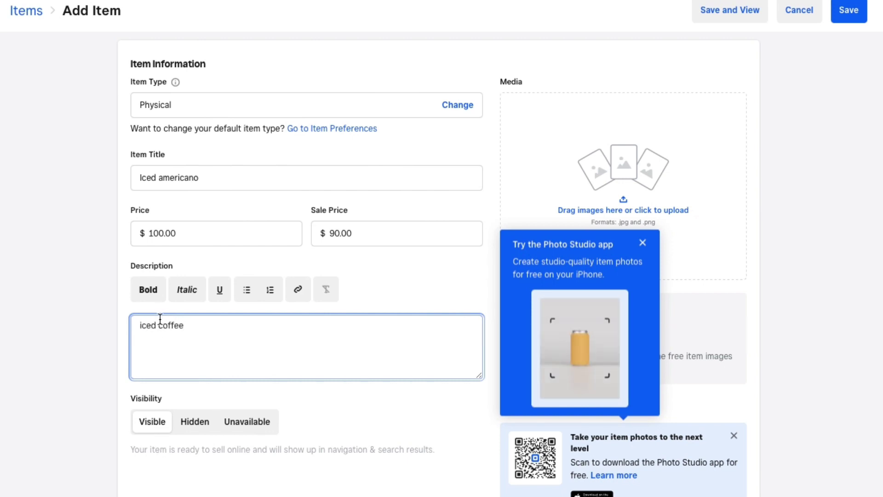
{"action": "triple_click", "coordinate": [168, 327]}
{"action": "left_click", "coordinate": [154, 298]}
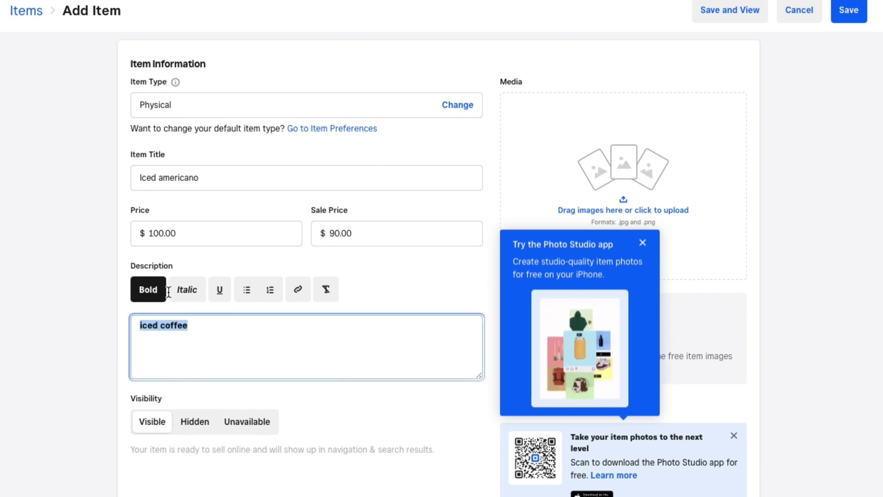
{"action": "left_click", "coordinate": [176, 296]}
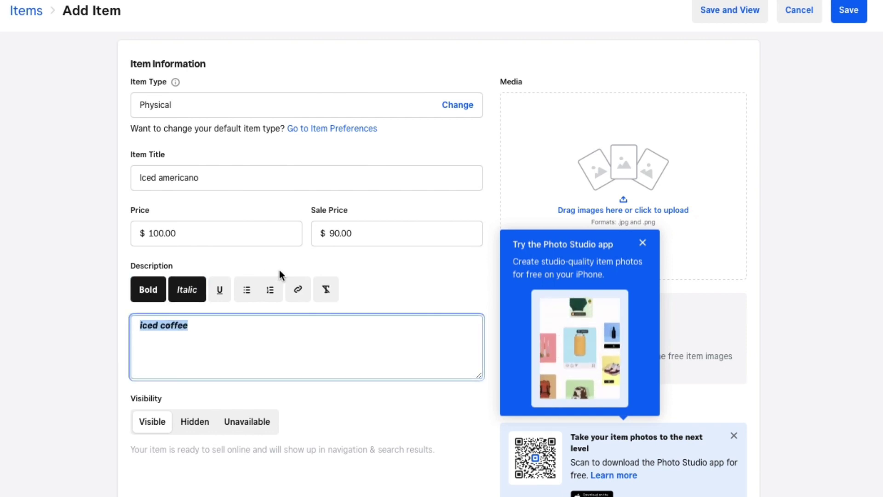
{"action": "left_click", "coordinate": [305, 347]}
- Dismiss the Photo Studio app tip and upload 39.jpg from the Downloads subfolder as the item's image
{"action": "left_click", "coordinate": [643, 243]}
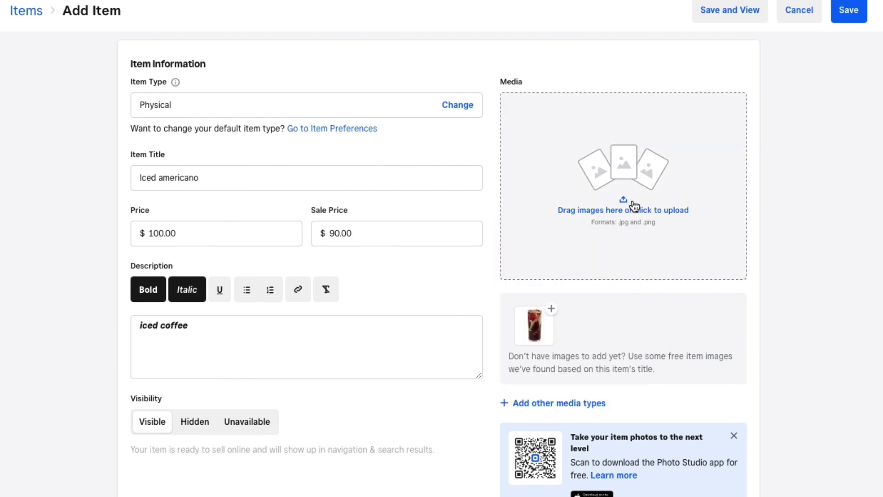
{"action": "left_click", "coordinate": [542, 193]}
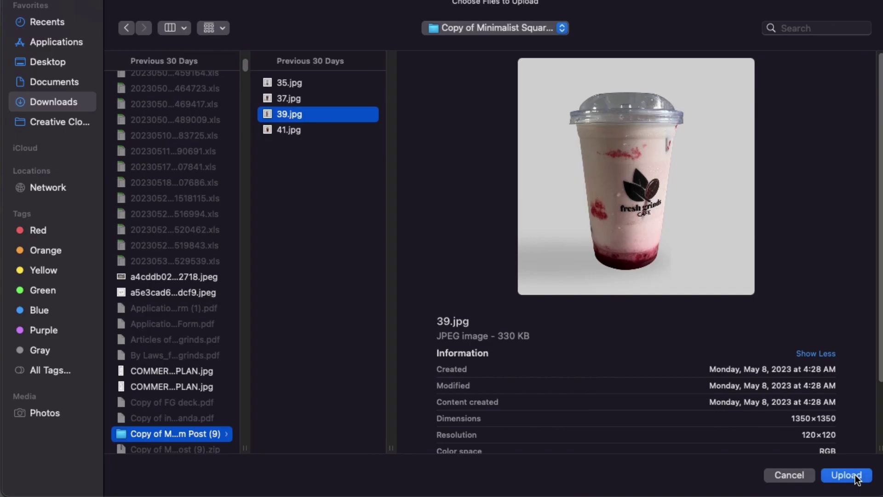
{"action": "left_click", "coordinate": [847, 474]}
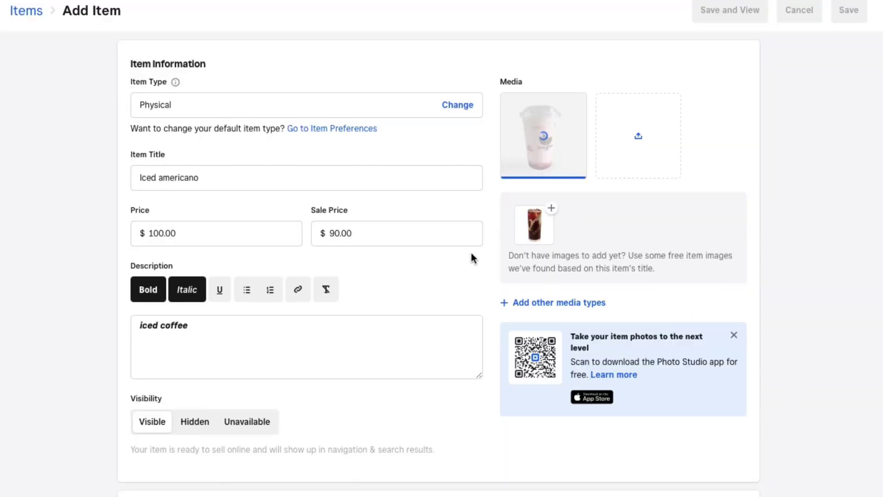
- Change the item title to Iced strawberry latte
{"action": "scroll", "coordinate": [384, 315], "scroll_direction": "down", "scroll_amount": 3}
{"action": "scroll", "coordinate": [385, 315], "scroll_direction": "up", "scroll_amount": 2}
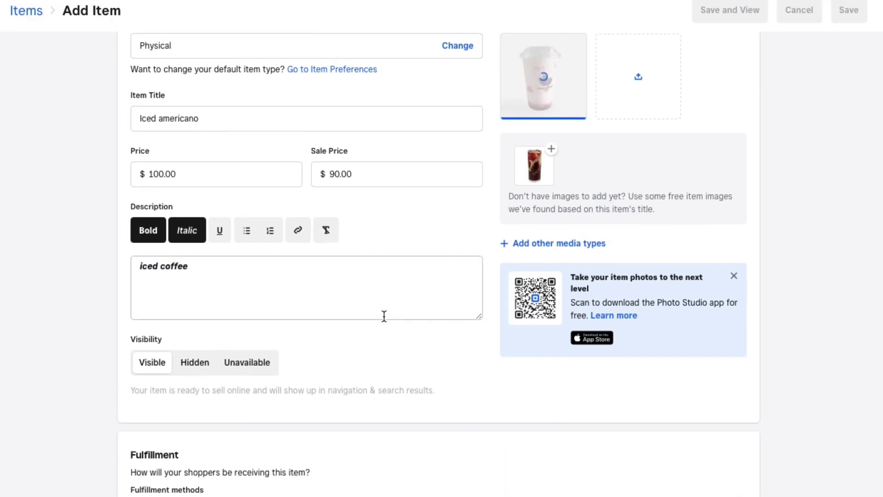
{"action": "triple_click", "coordinate": [170, 120]}
{"action": "left_click", "coordinate": [171, 121]}
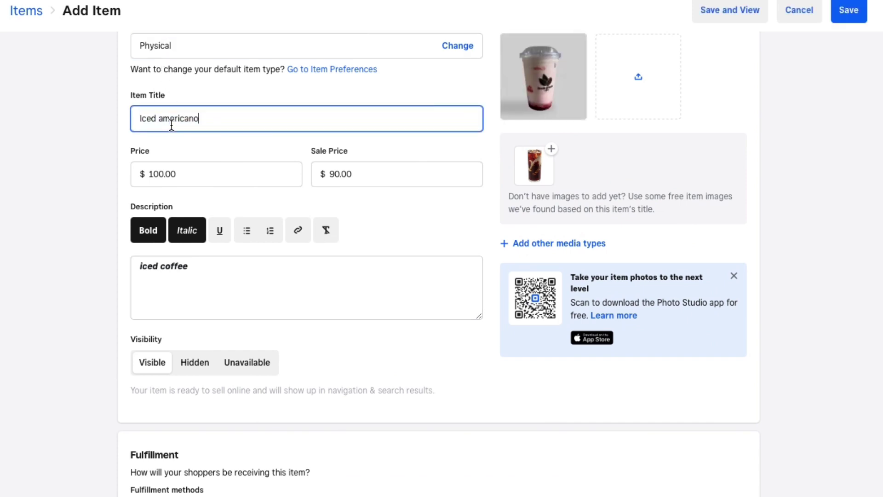
{"action": "double_click", "coordinate": [178, 121]}
{"action": "type", "text": "st"}
{"action": "key", "text": "Delete"}
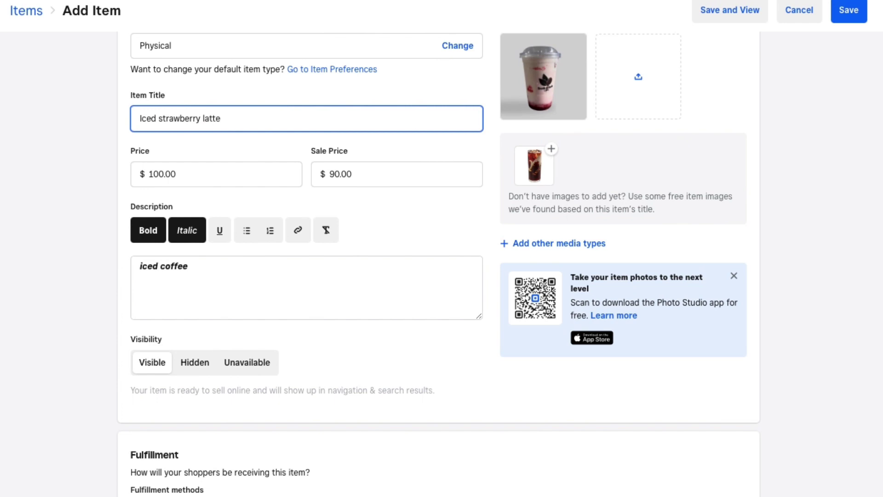
- Replace the word "coffee" in the item description with "strawberry"
{"action": "left_click", "coordinate": [199, 278]}
{"action": "double_click", "coordinate": [173, 264]}
{"action": "type", "text": "strawberry"}
- Enable Pickup and Local Delivery as additional fulfillment methods for the item
{"action": "scroll", "coordinate": [516, 371], "scroll_direction": "down", "scroll_amount": 3}
{"action": "scroll", "coordinate": [516, 370], "scroll_direction": "down", "scroll_amount": 2}
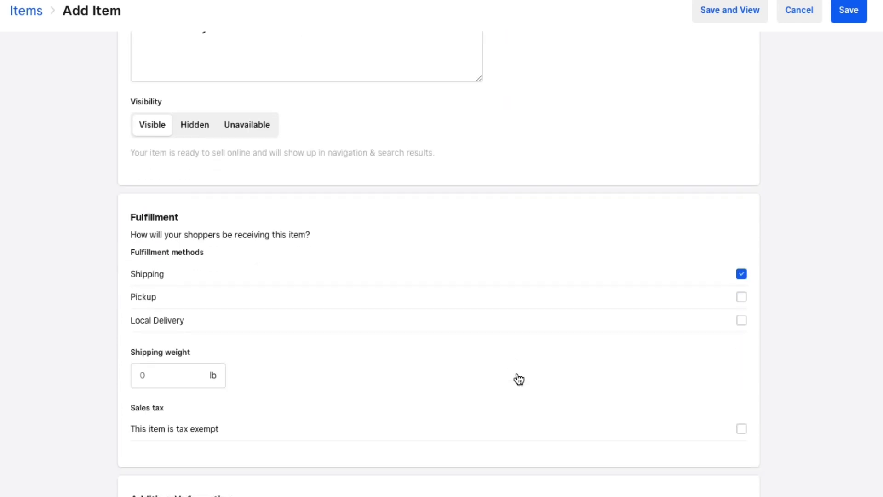
{"action": "left_click", "coordinate": [376, 298]}
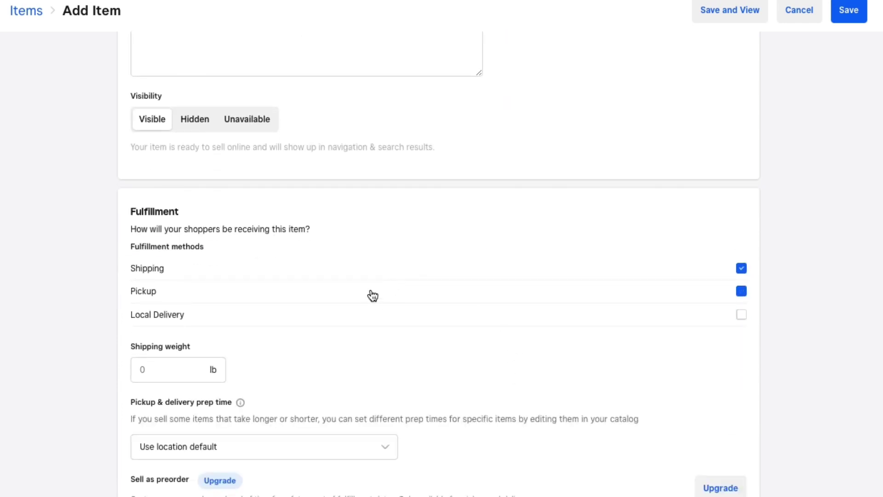
{"action": "left_click", "coordinate": [546, 314]}
- Set the item's pickup and delivery prep time to 30 minutes
{"action": "scroll", "coordinate": [210, 367], "scroll_direction": "down", "scroll_amount": 2}
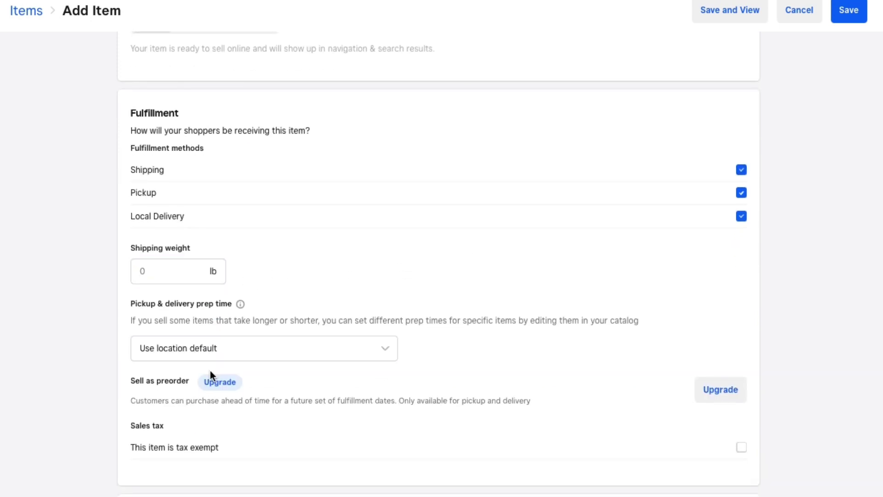
{"action": "left_click", "coordinate": [214, 356]}
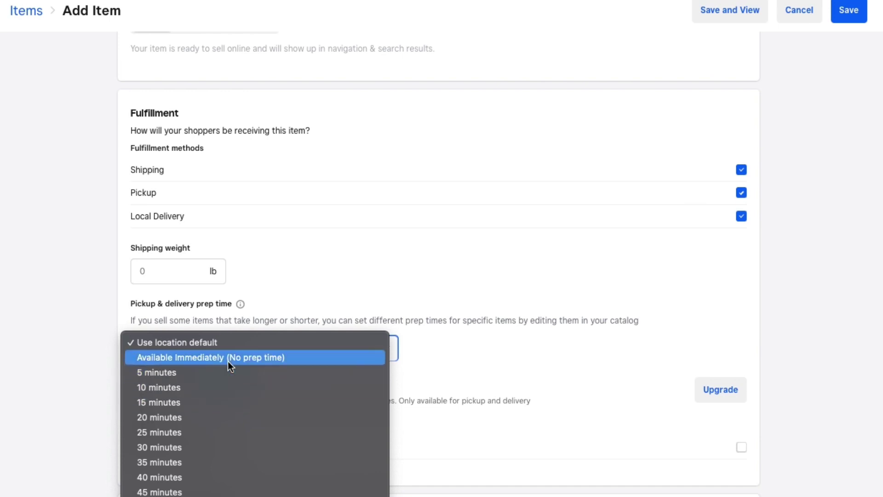
{"action": "left_click", "coordinate": [451, 379]}
{"action": "scroll", "coordinate": [450, 368], "scroll_direction": "down", "scroll_amount": 3}
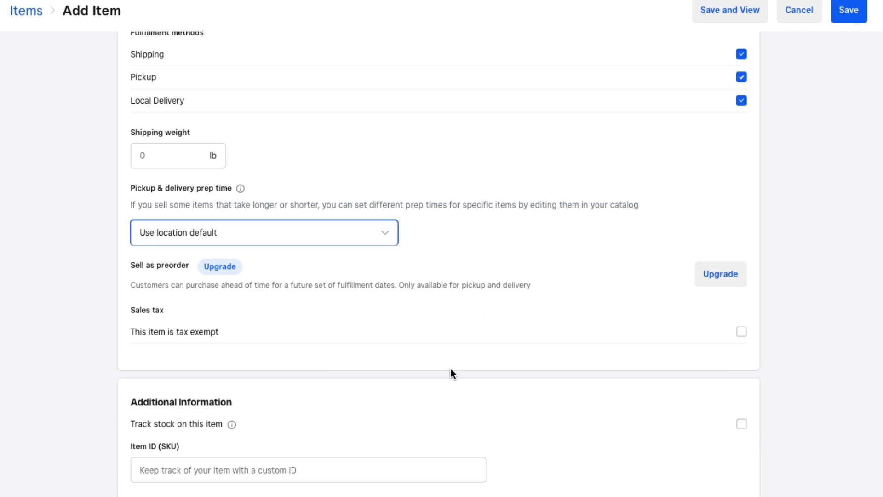
{"action": "left_click", "coordinate": [371, 225]}
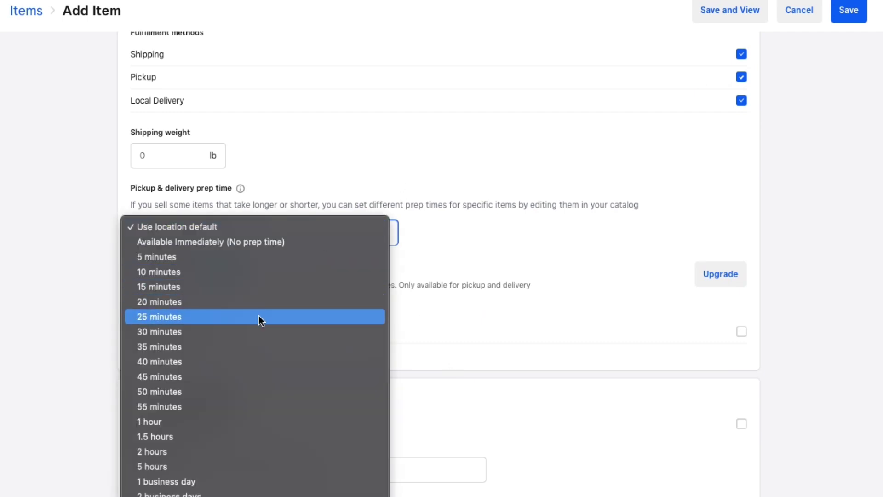
{"action": "left_click", "coordinate": [264, 330]}
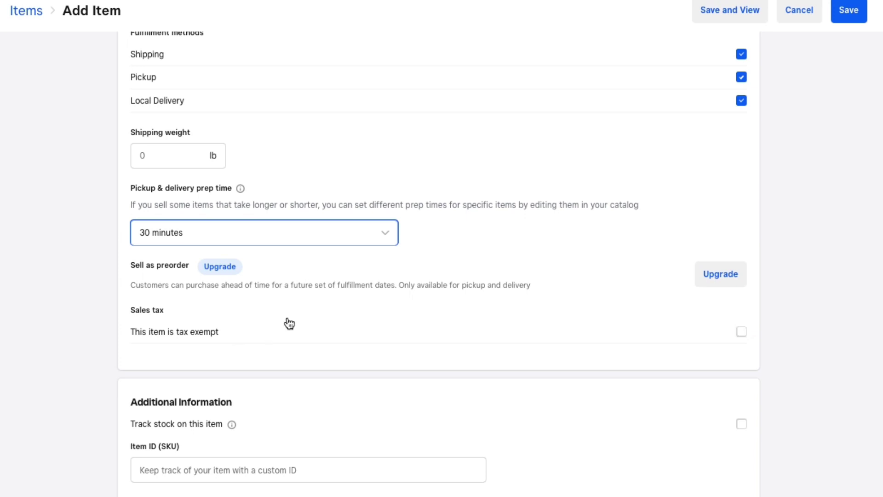
- Set the item's SEO title to "strawberry latte | fresh grinds cafe", leaving the permalink empty
{"action": "scroll", "coordinate": [266, 318], "scroll_direction": "down", "scroll_amount": 8}
{"action": "scroll", "coordinate": [268, 331], "scroll_direction": "down", "scroll_amount": 3}
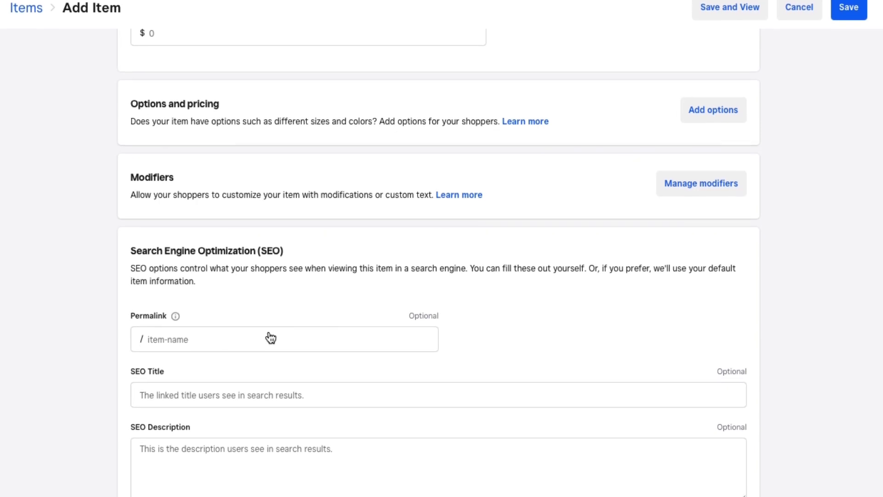
{"action": "left_click", "coordinate": [265, 341]}
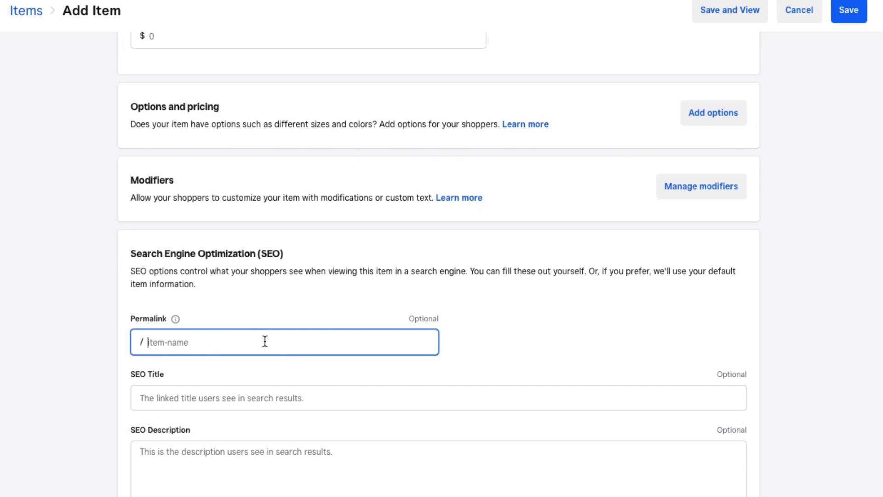
{"action": "left_click", "coordinate": [228, 396]}
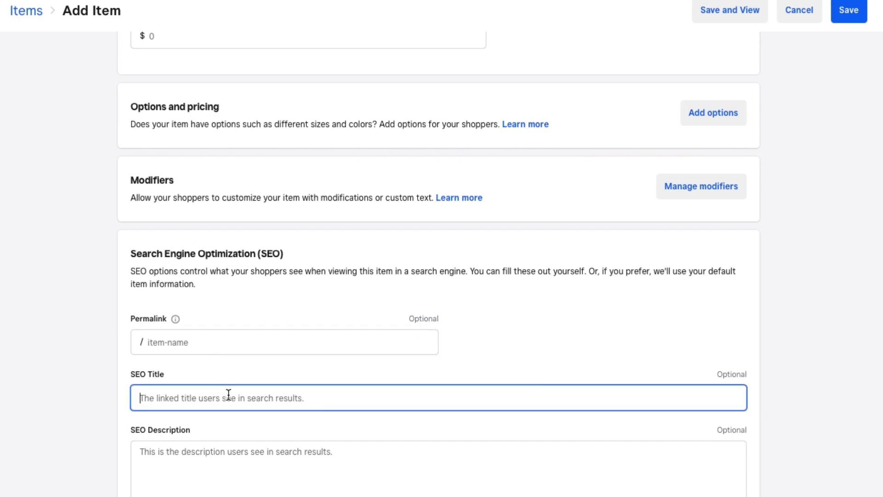
{"action": "left_click", "coordinate": [226, 343]}
{"action": "left_click", "coordinate": [226, 400]}
{"action": "type", "text": "strawberry latte | fresh grin"}
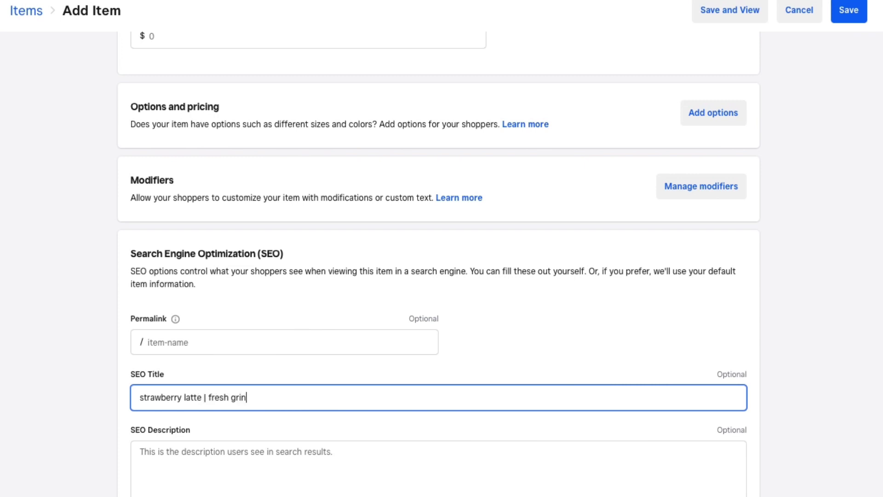
{"action": "type", "text": "cafe"}
{"action": "left_click", "coordinate": [219, 479]}
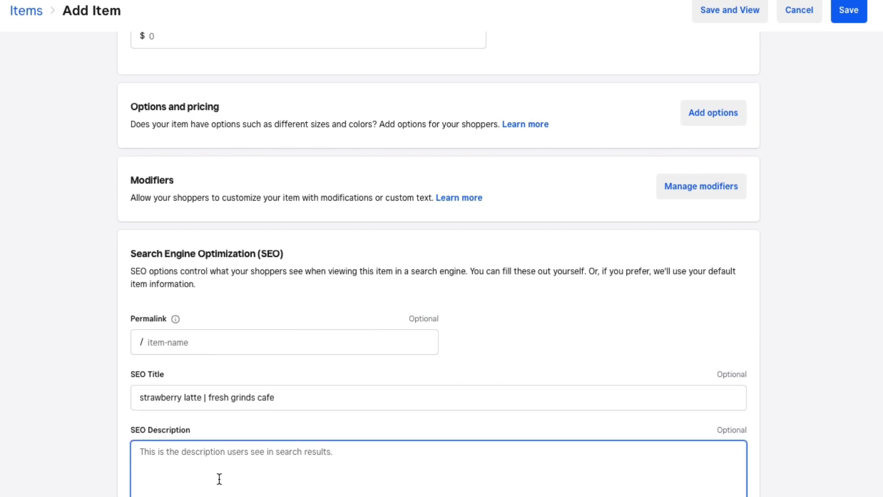
- Start a new option set for the item titled "size" and display its options in the Colors format
{"action": "scroll", "coordinate": [373, 234], "scroll_direction": "up", "scroll_amount": 3}
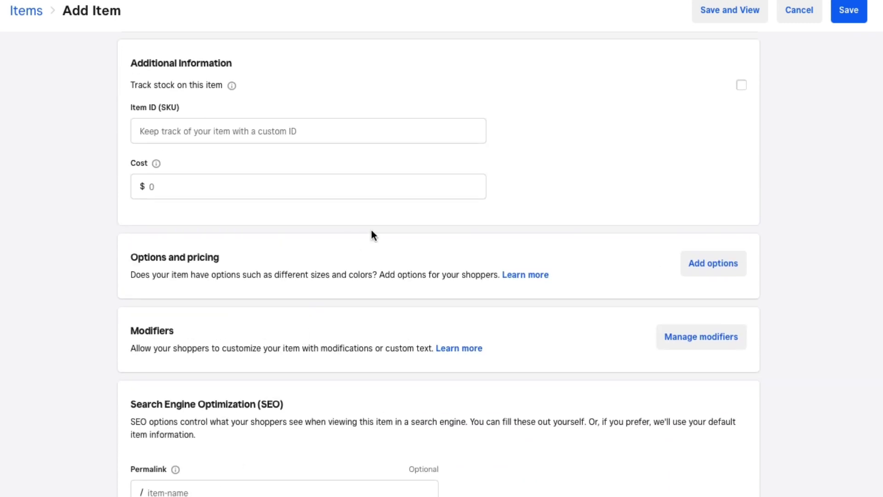
{"action": "left_click", "coordinate": [706, 272]}
{"action": "left_click", "coordinate": [392, 159]}
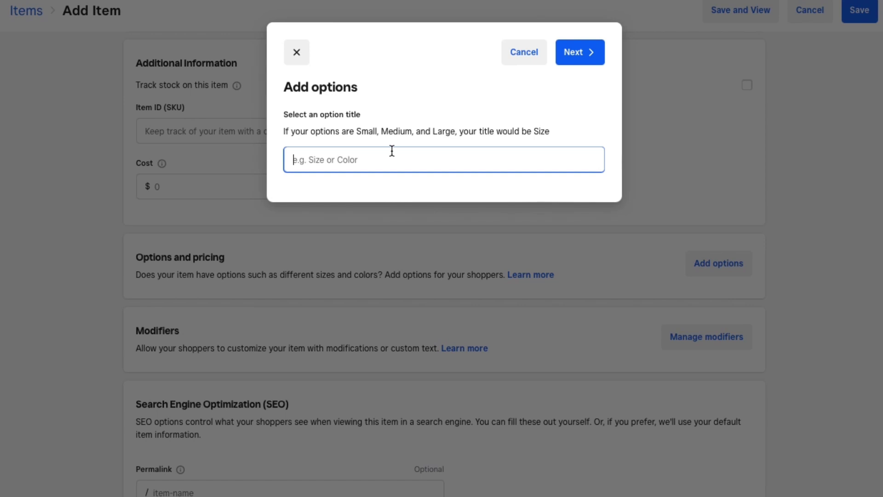
{"action": "type", "text": "sizze"}
{"action": "key", "text": "BackSpace"}
{"action": "key", "text": "BackSpace"}
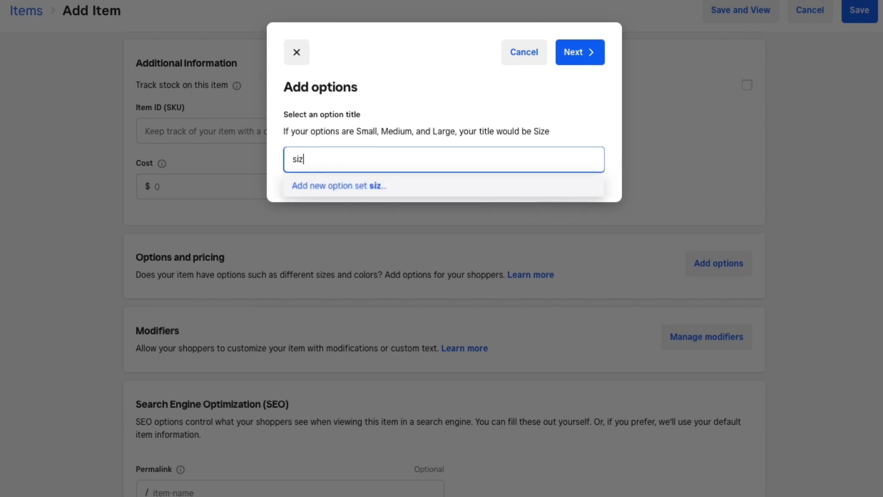
{"action": "left_click", "coordinate": [357, 186]}
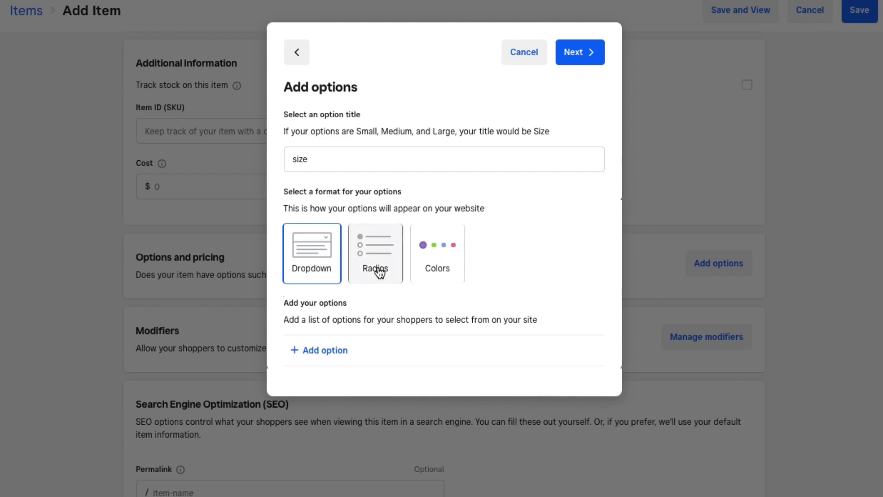
{"action": "left_click", "coordinate": [443, 269]}
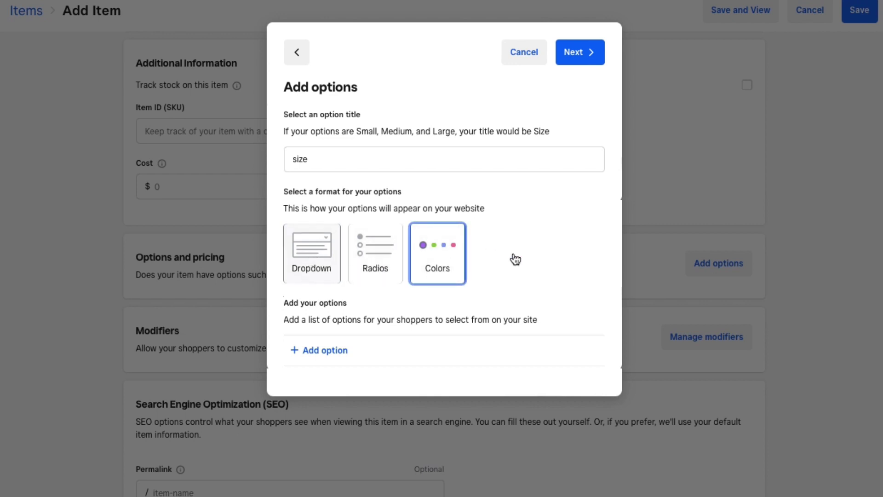
- Add the options s, m and l to the size option set
{"action": "left_click", "coordinate": [345, 353]}
{"action": "type", "text": "s"}
{"action": "left_click", "coordinate": [321, 373]}
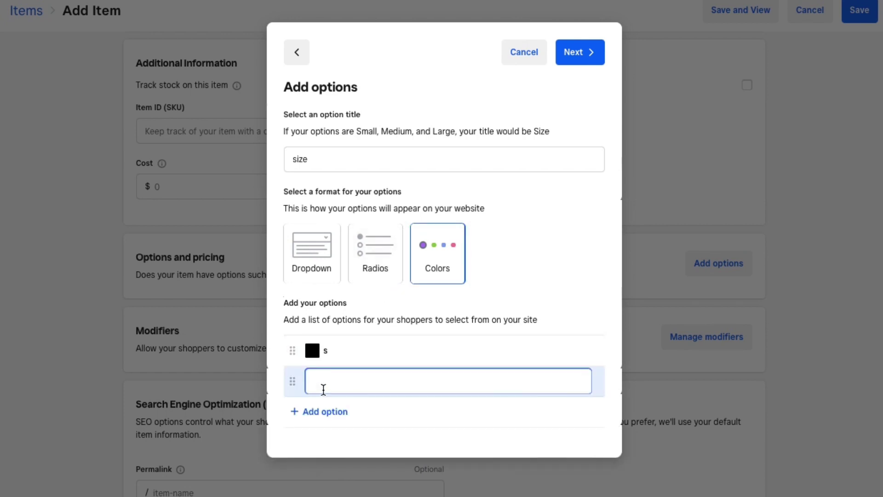
{"action": "type", "text": "m"}
{"action": "left_click", "coordinate": [317, 411]}
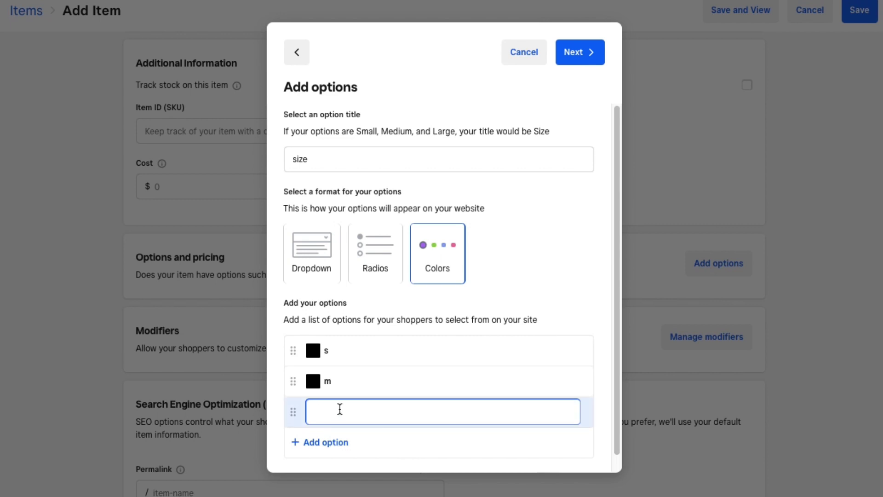
{"action": "left_click", "coordinate": [315, 383]}
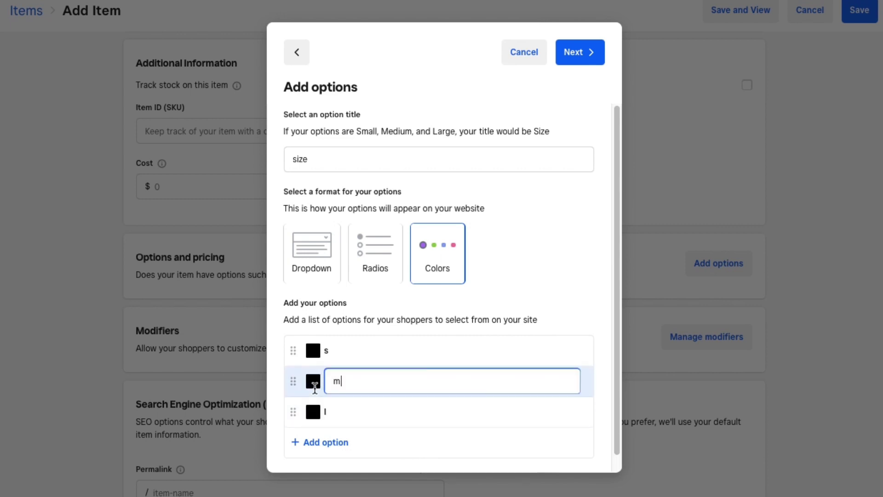
- Save the size options as a reusable option set named "sizw"
{"action": "left_click", "coordinate": [584, 61]}
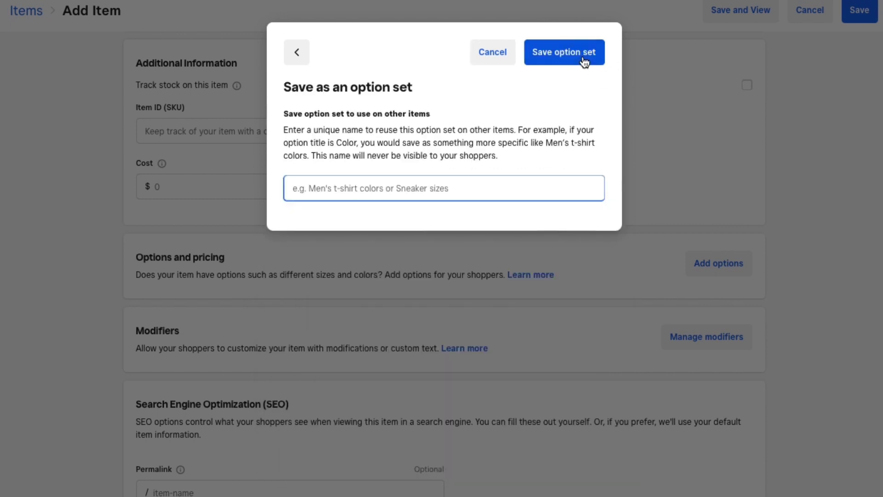
{"action": "type", "text": "sizw"}
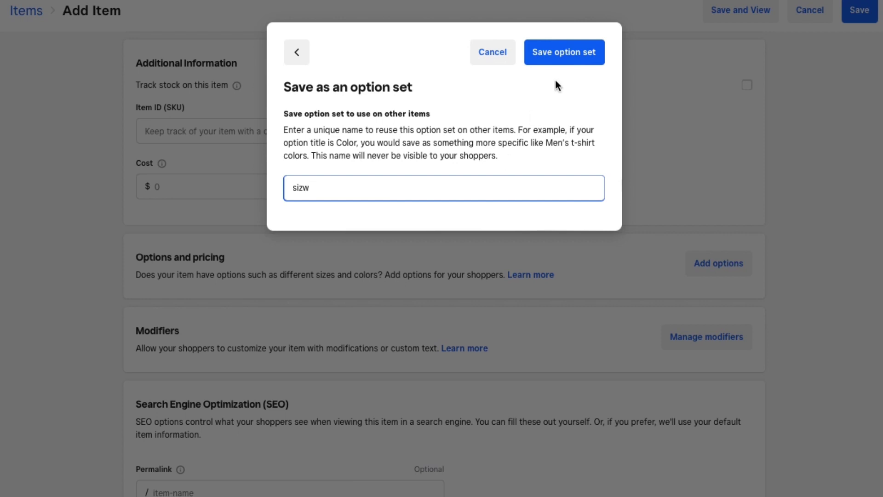
{"action": "left_click", "coordinate": [558, 59]}
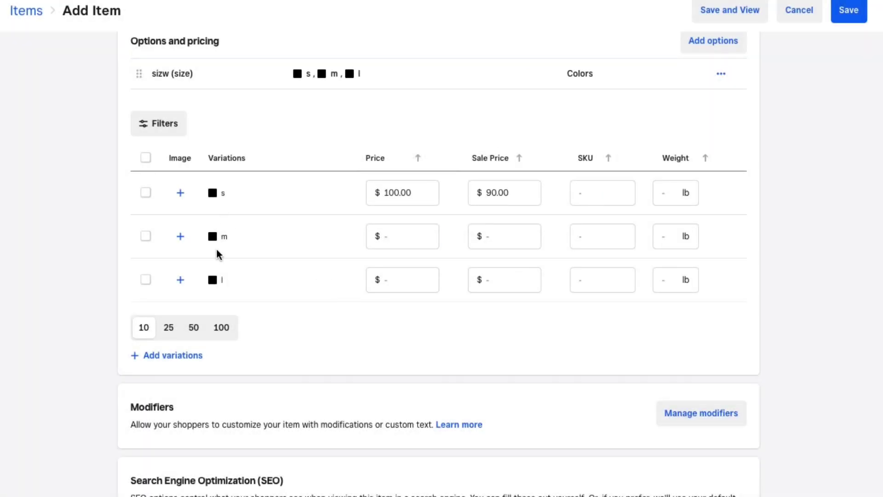
- Set the price of the m variation to $120 and the l variation to $150
{"action": "left_click", "coordinate": [402, 197]}
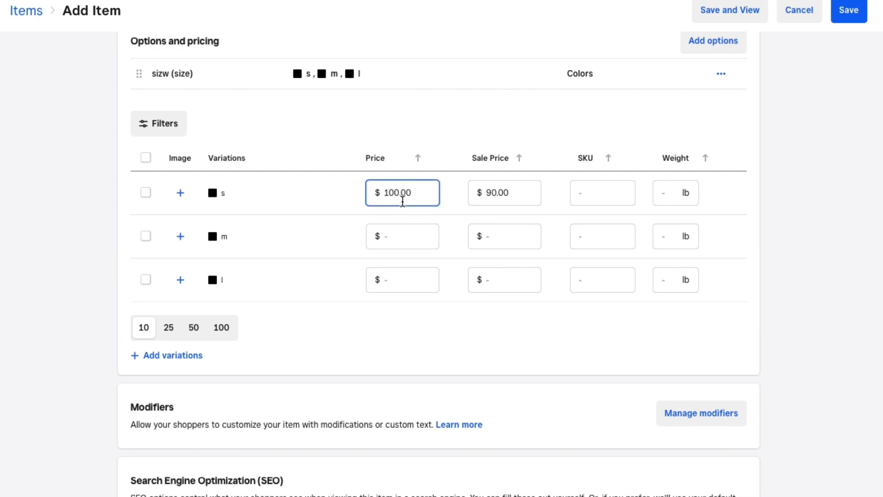
{"action": "left_click", "coordinate": [391, 235]}
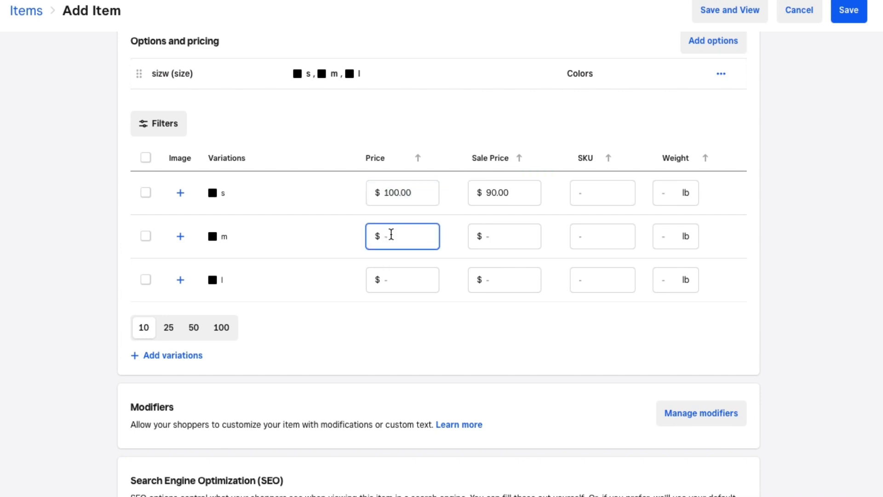
{"action": "type", "text": "120"}
{"action": "left_click", "coordinate": [399, 282]}
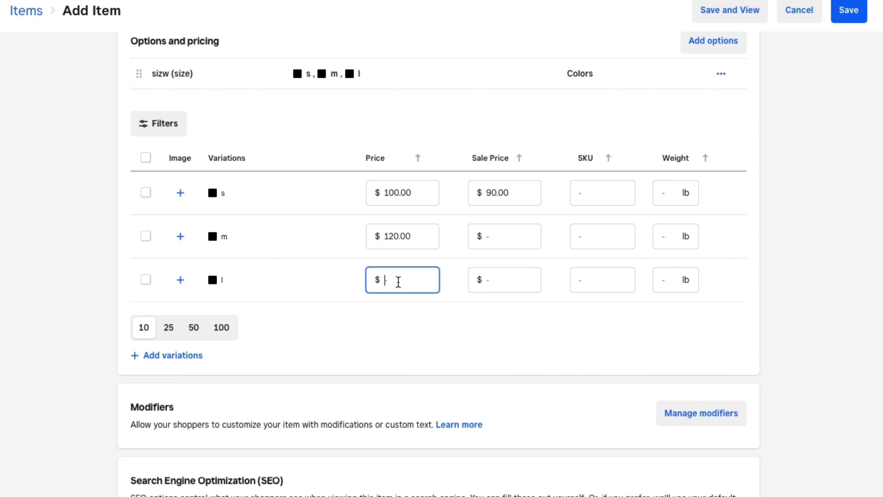
{"action": "type", "text": "150"}
{"action": "left_click", "coordinate": [483, 377]}
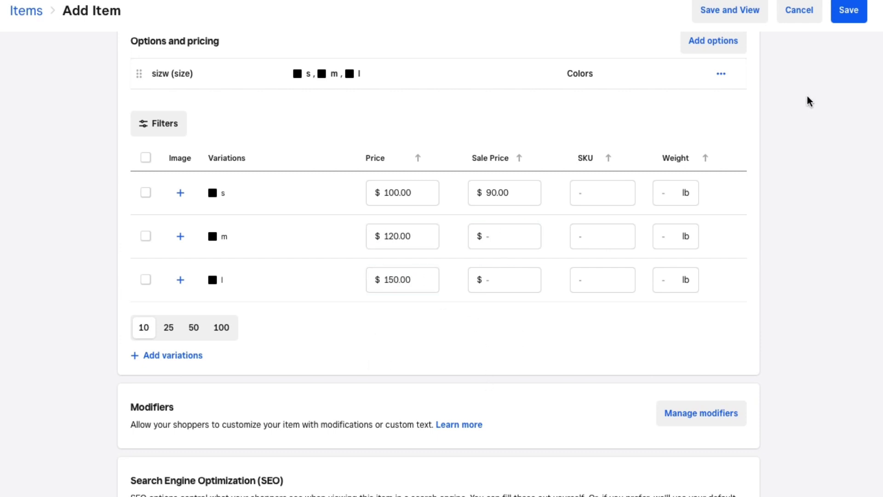
{"action": "scroll", "coordinate": [807, 98], "scroll_direction": "down", "scroll_amount": 5}
{"action": "scroll", "coordinate": [807, 97], "scroll_direction": "up", "scroll_amount": 1}
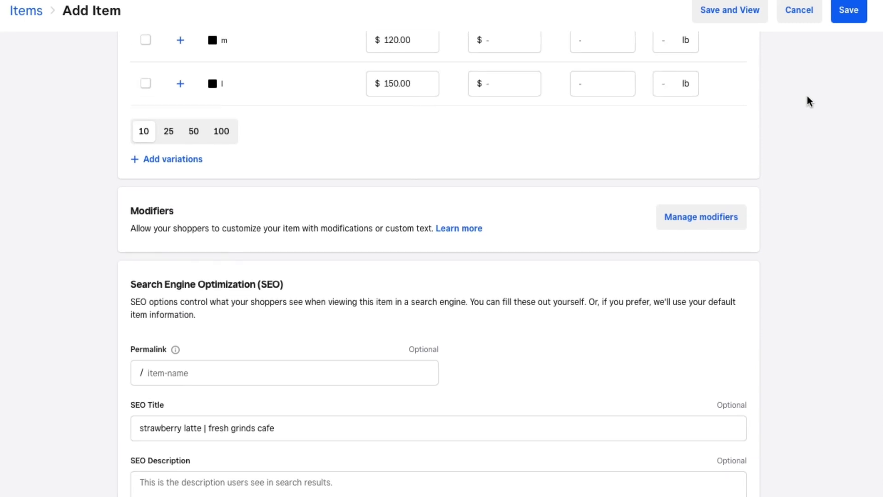
{"action": "scroll", "coordinate": [754, 143], "scroll_direction": "up", "scroll_amount": 5}
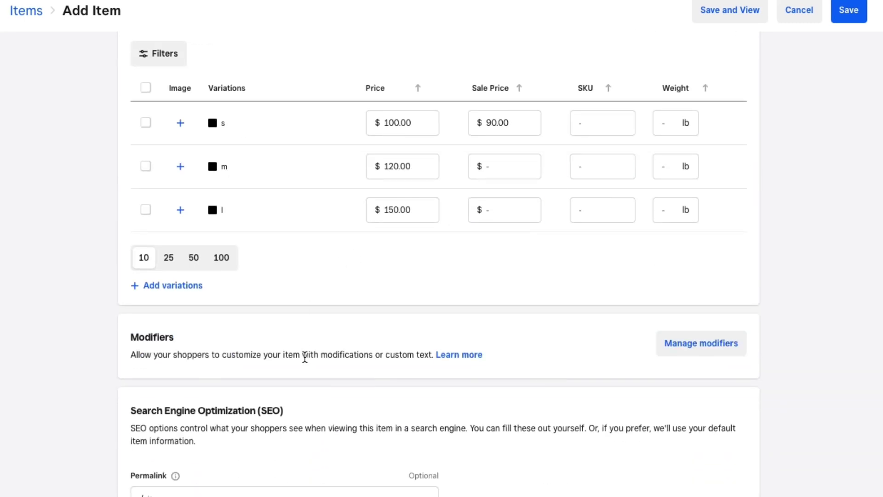
{"action": "left_click", "coordinate": [701, 344]}
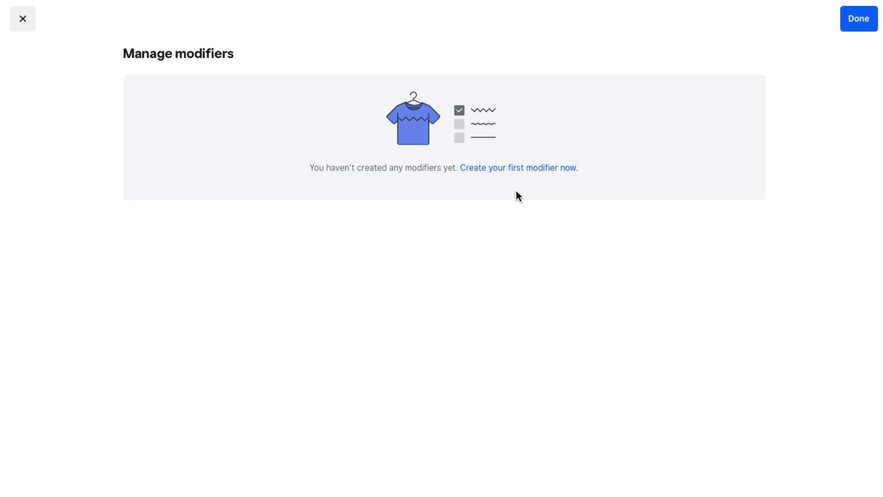
{"action": "left_click", "coordinate": [494, 176]}
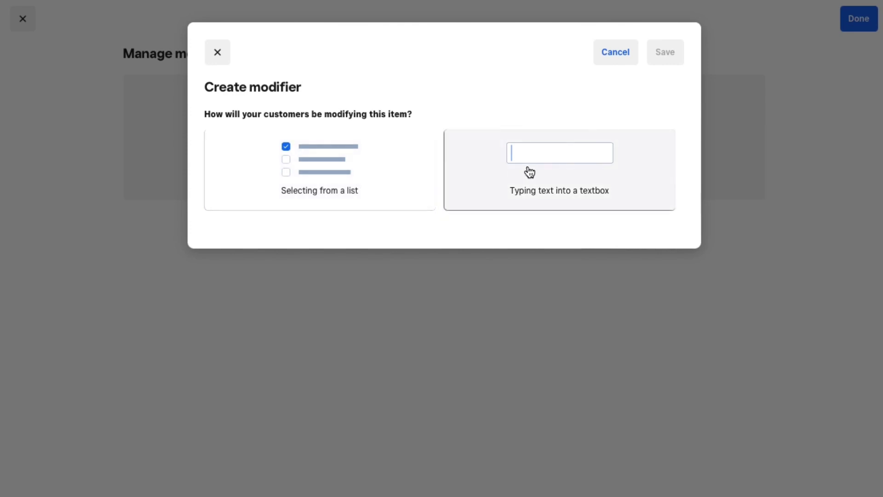
{"action": "left_click", "coordinate": [615, 60]}
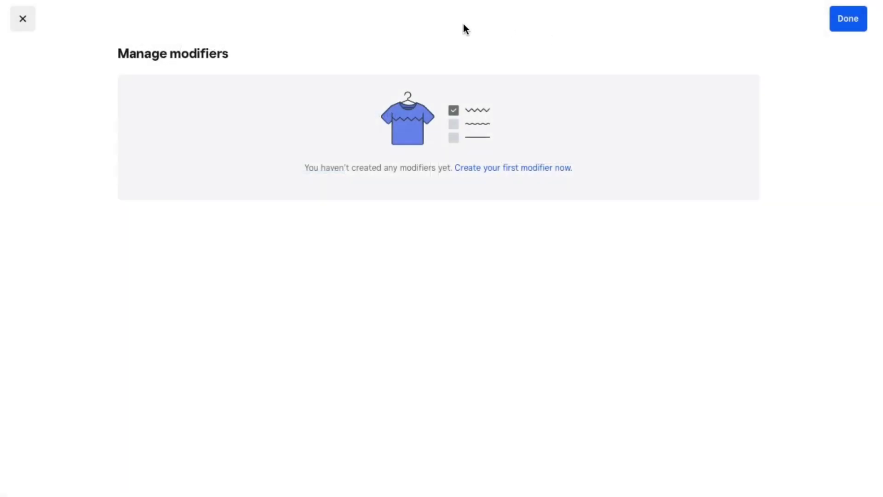
{"action": "left_click", "coordinate": [847, 24]}
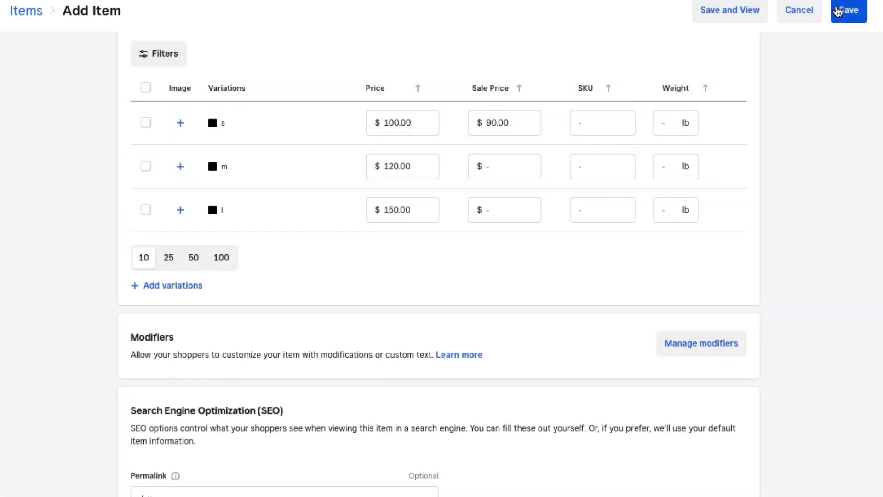
- Save the new Iced strawberry latte item
{"action": "left_click", "coordinate": [837, 12]}
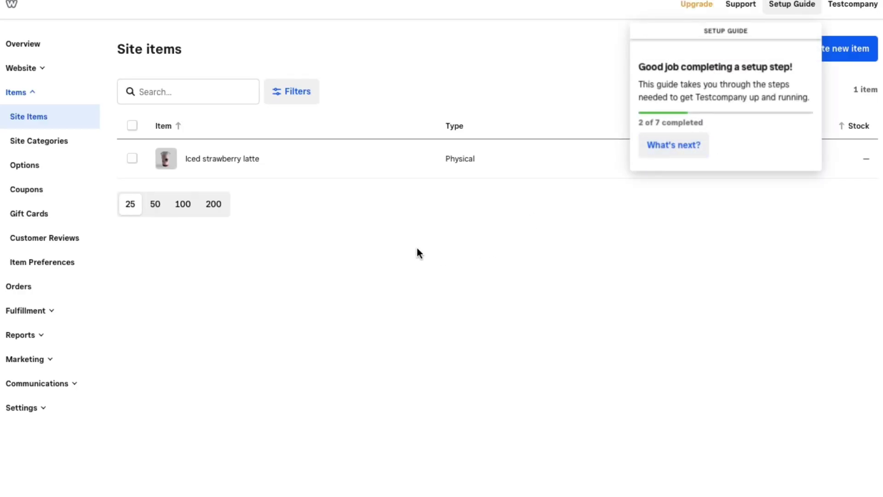
- Start a new site category titled "non coffee"
{"action": "left_click", "coordinate": [39, 141]}
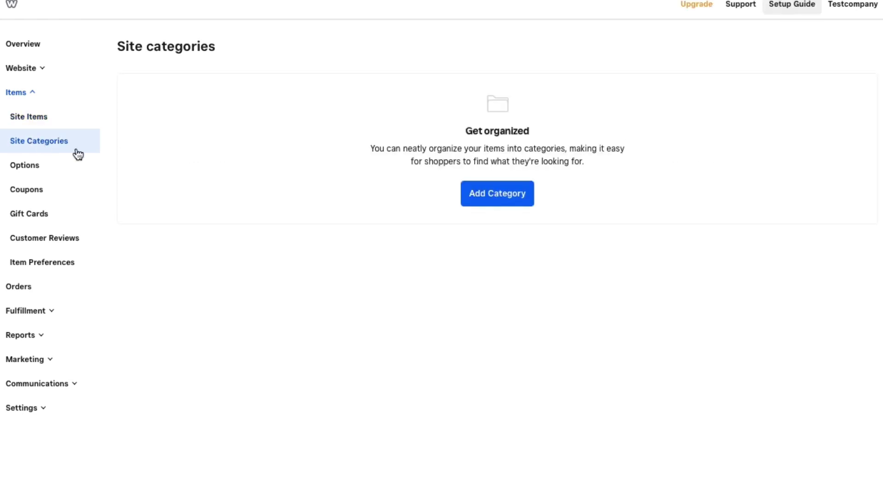
{"action": "left_click", "coordinate": [522, 193]}
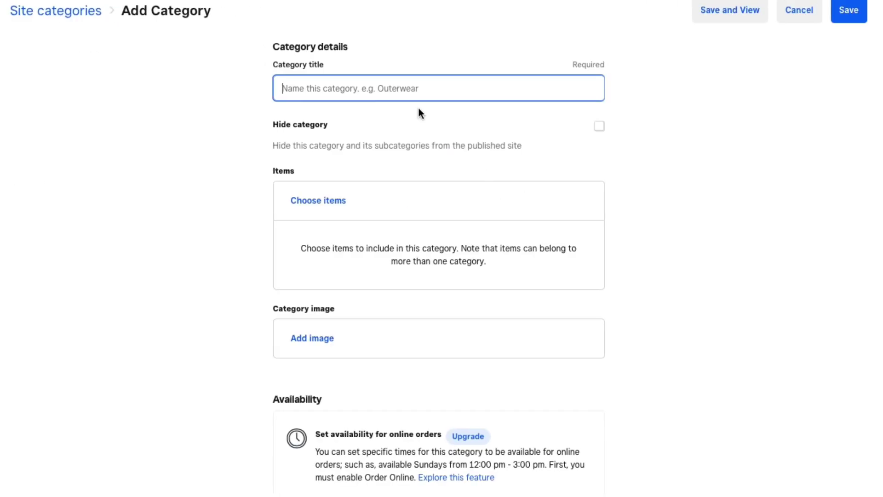
{"action": "type", "text": "non cofe"}
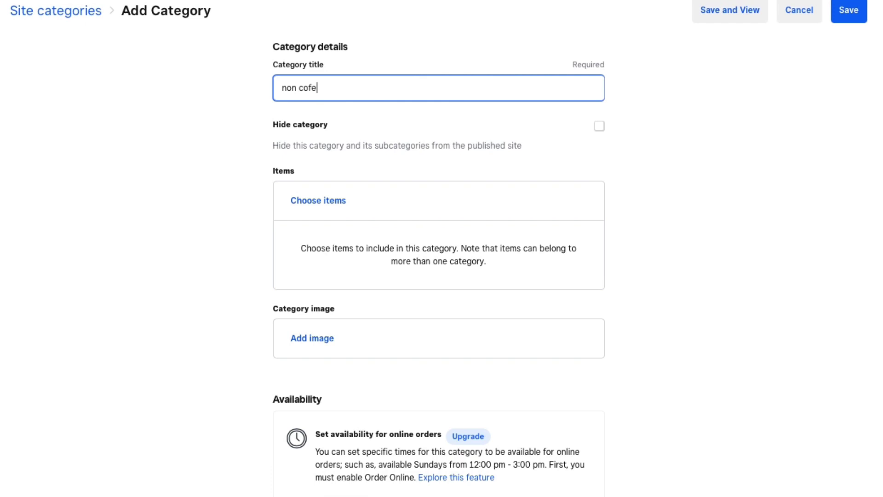
{"action": "key", "text": "BackSpace"}
{"action": "type", "text": "fee"}
- Include the Iced strawberry latte item in the non coffee category and save the category
{"action": "left_click", "coordinate": [341, 201]}
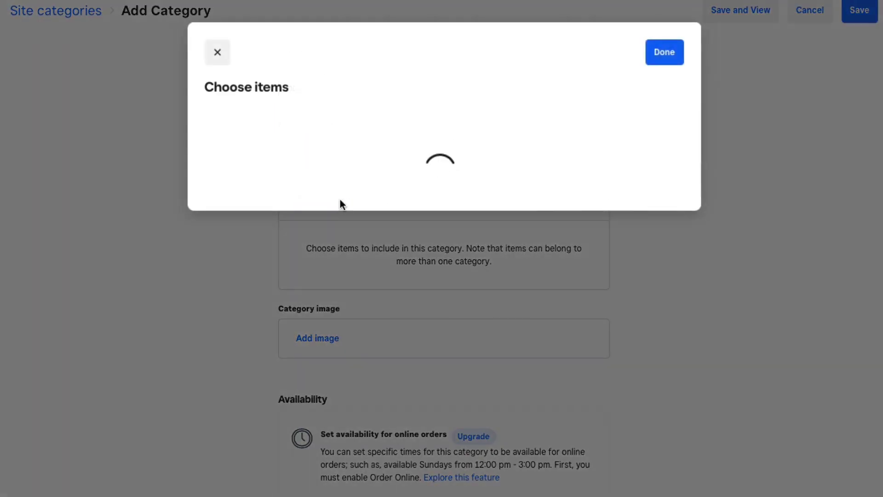
{"action": "left_click", "coordinate": [219, 234]}
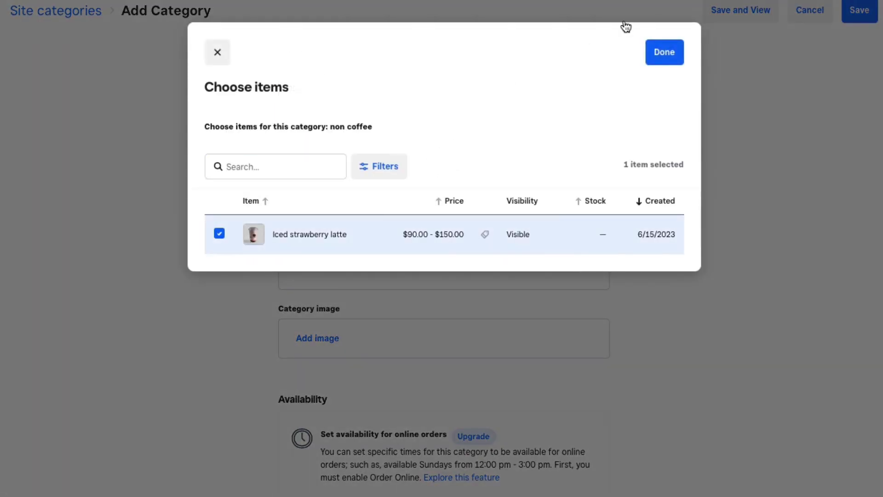
{"action": "left_click", "coordinate": [658, 54]}
{"action": "scroll", "coordinate": [462, 285], "scroll_direction": "down", "scroll_amount": 5}
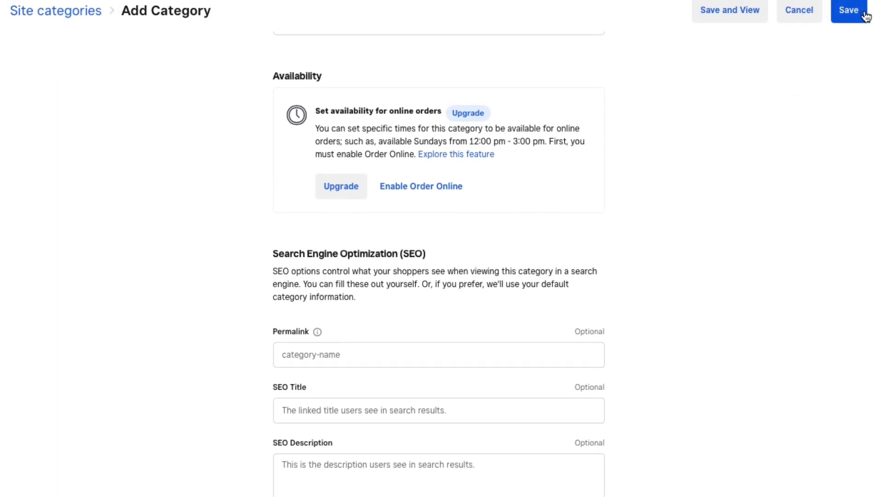
{"action": "left_click", "coordinate": [863, 21]}
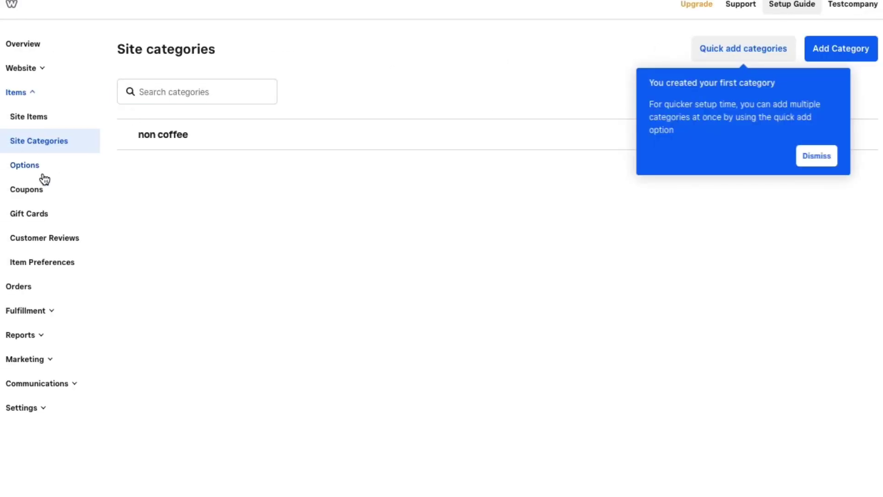
{"action": "left_click", "coordinate": [27, 168]}
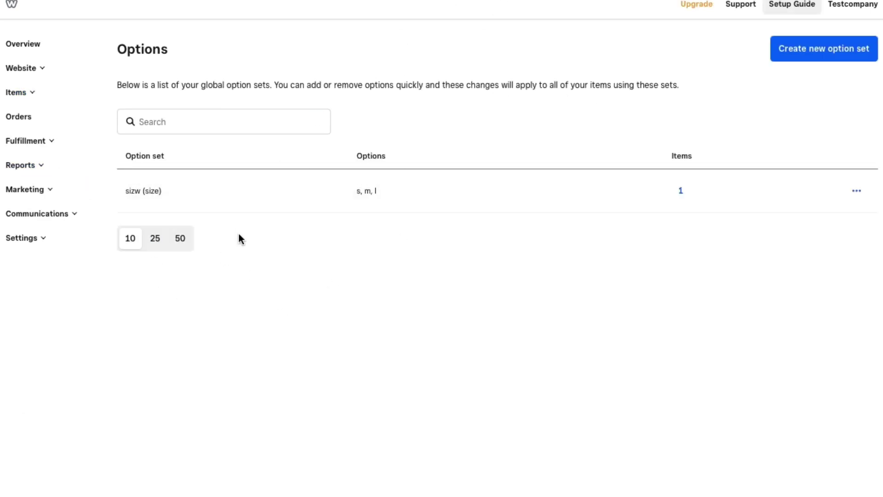
{"action": "left_click", "coordinate": [821, 58]}
{"action": "left_click", "coordinate": [350, 131]}
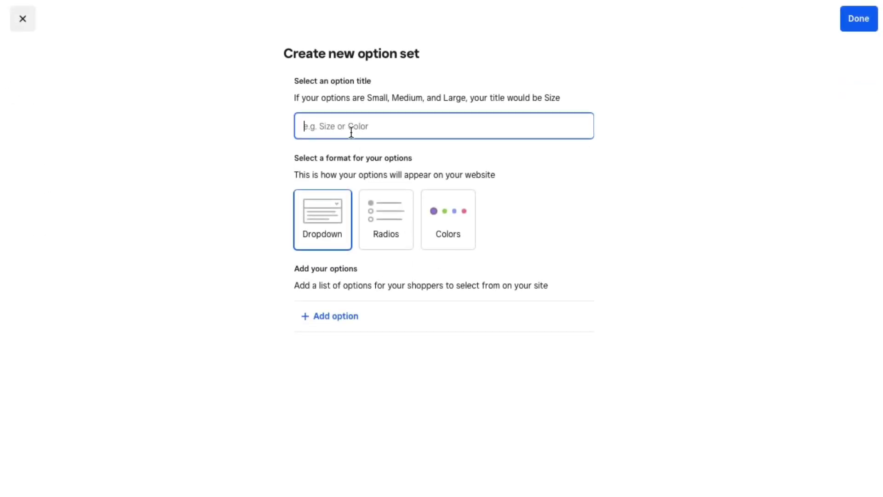
{"action": "type", "text": "sugar"}
{"action": "left_click", "coordinate": [384, 214]}
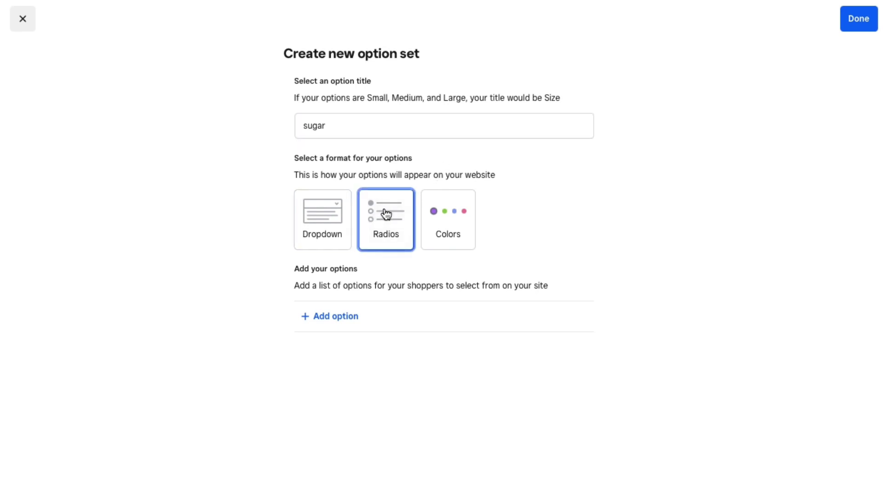
{"action": "left_click", "coordinate": [334, 319]}
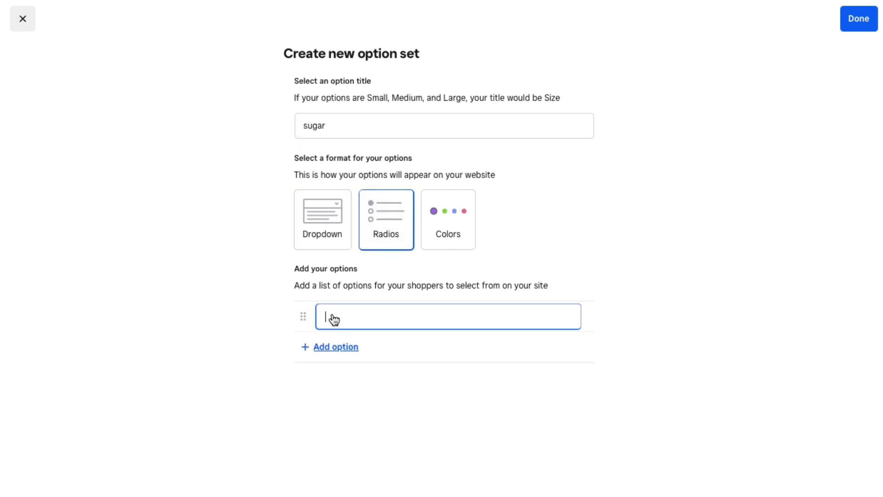
{"action": "left_click", "coordinate": [23, 22]}
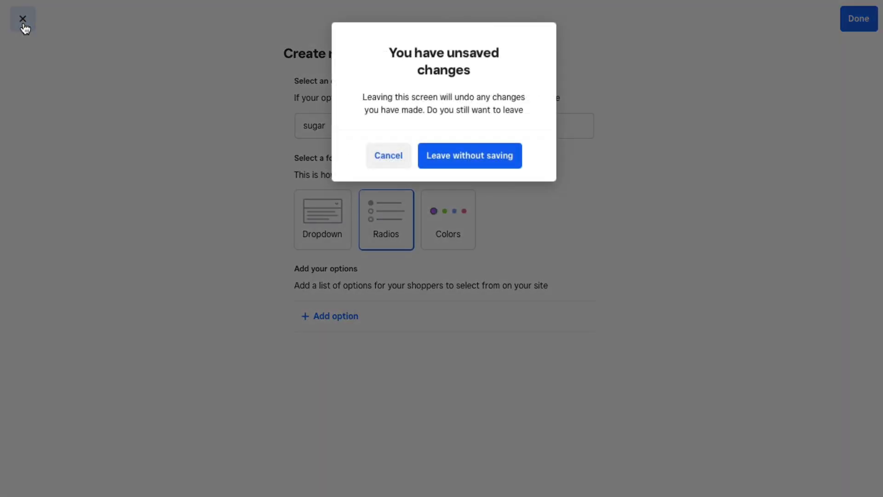
{"action": "left_click", "coordinate": [436, 152]}
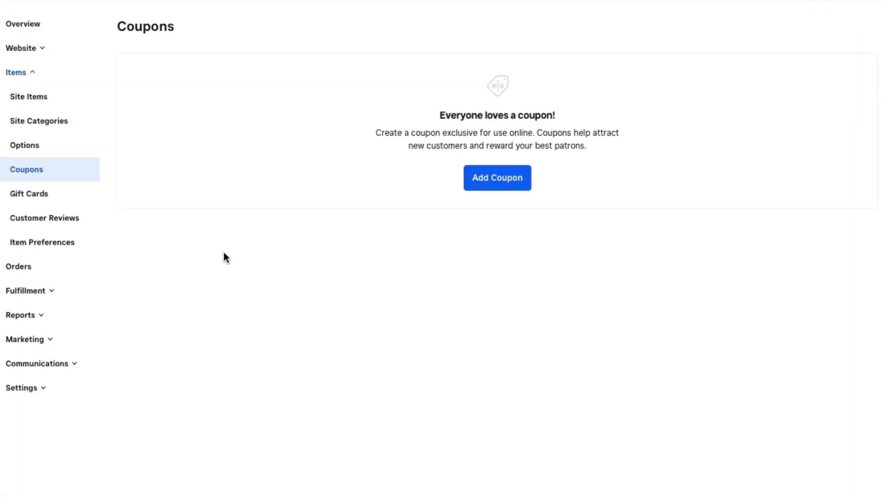
- Start a coupon with the code freedrink, limited to 1 per customer and expiring on 6/30/2023
{"action": "left_click", "coordinate": [483, 178]}
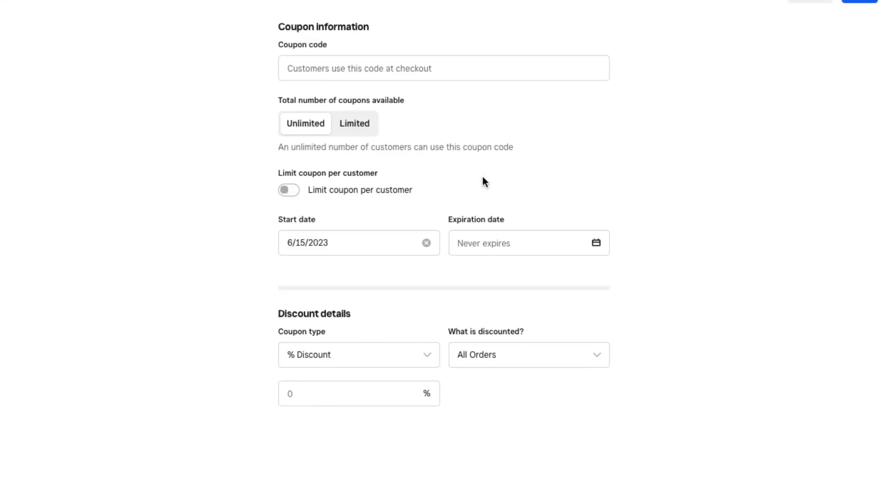
{"action": "left_click", "coordinate": [400, 75]}
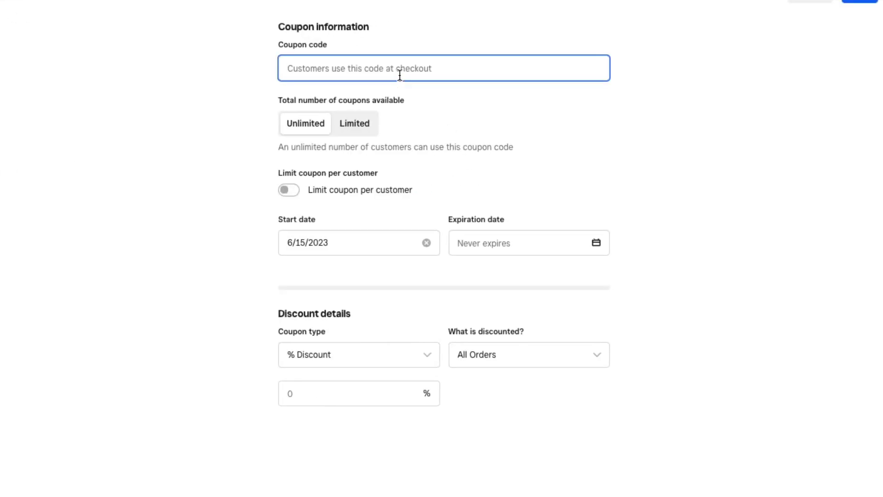
{"action": "type", "text": "free"}
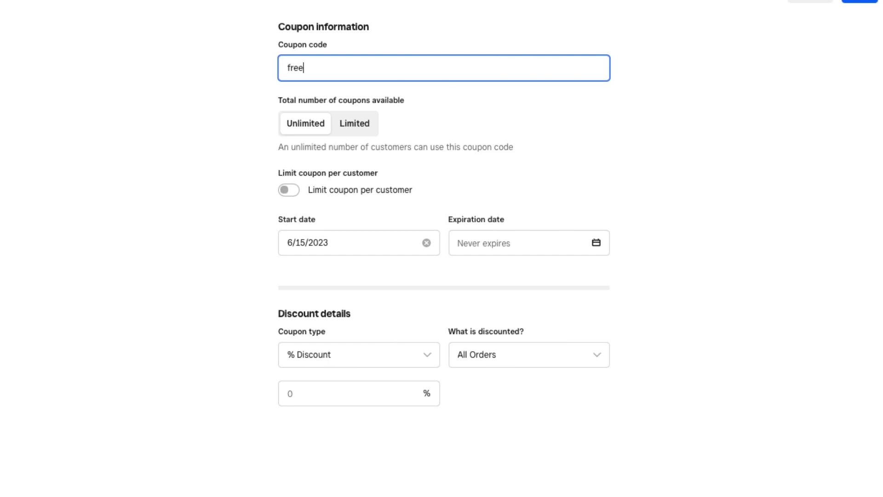
{"action": "type", "text": "drink"}
{"action": "left_click", "coordinate": [288, 189]}
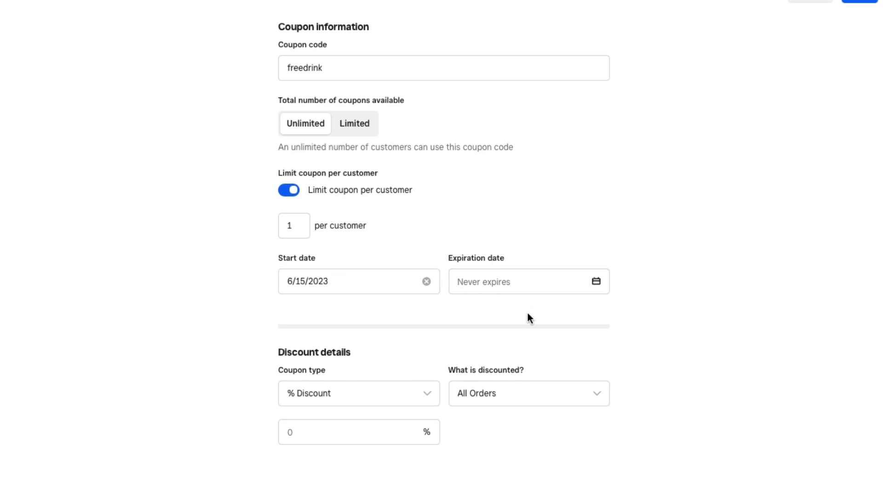
{"action": "left_click", "coordinate": [514, 289]}
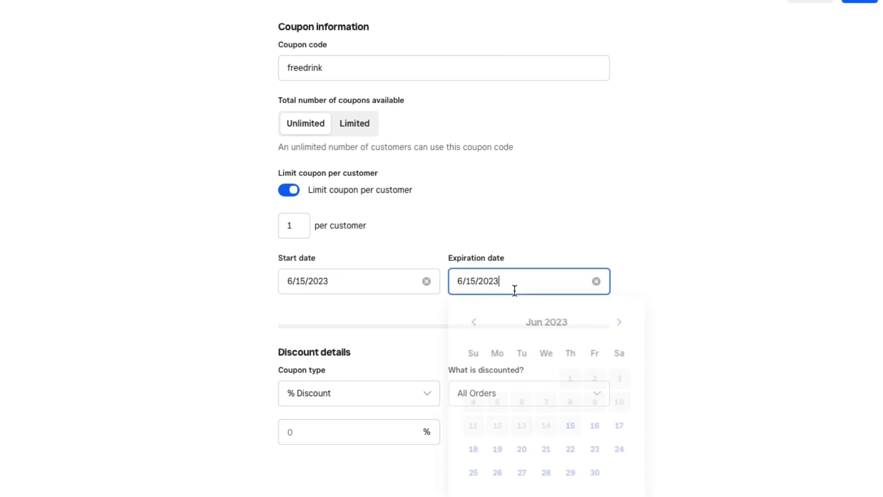
{"action": "left_click", "coordinate": [596, 476]}
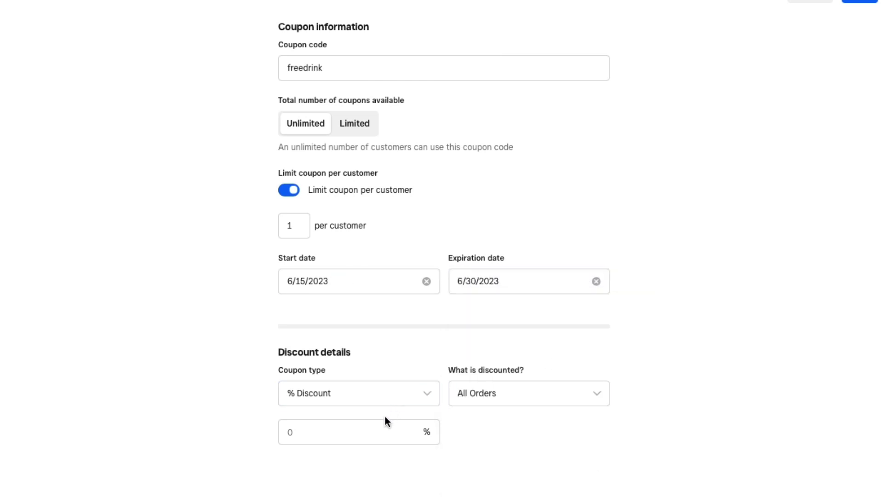
- Make the coupon a $ Discount of 100.00 on All Orders and save it
{"action": "left_click", "coordinate": [386, 398]}
{"action": "left_click", "coordinate": [387, 402]}
{"action": "left_click", "coordinate": [378, 396]}
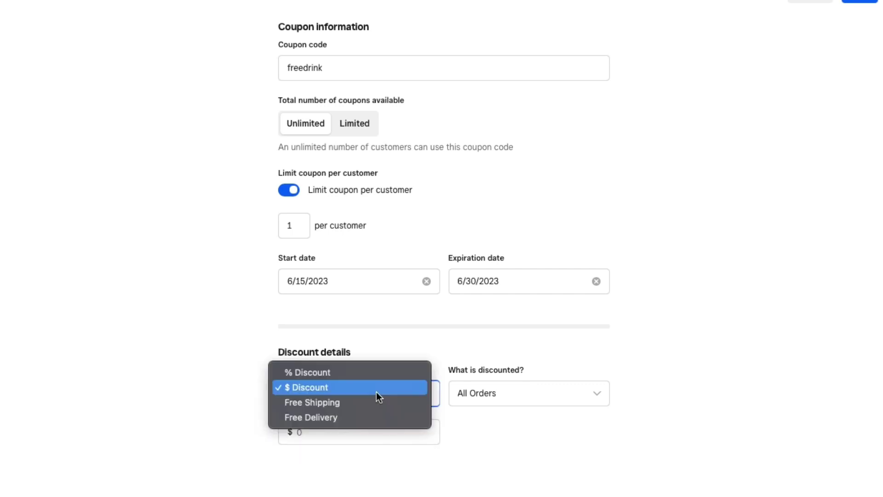
{"action": "left_click", "coordinate": [377, 393]}
{"action": "left_click", "coordinate": [350, 433]}
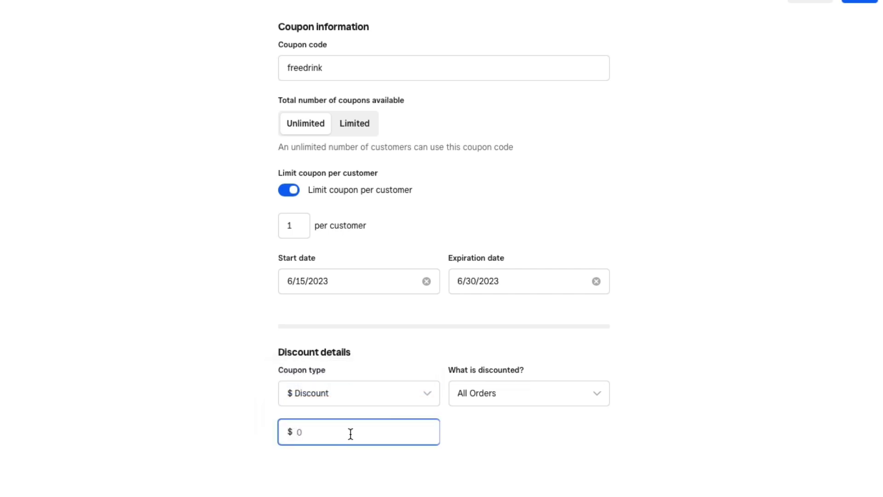
{"action": "type", "text": "100"}
{"action": "left_click", "coordinate": [548, 394]}
{"action": "left_click", "coordinate": [614, 301]}
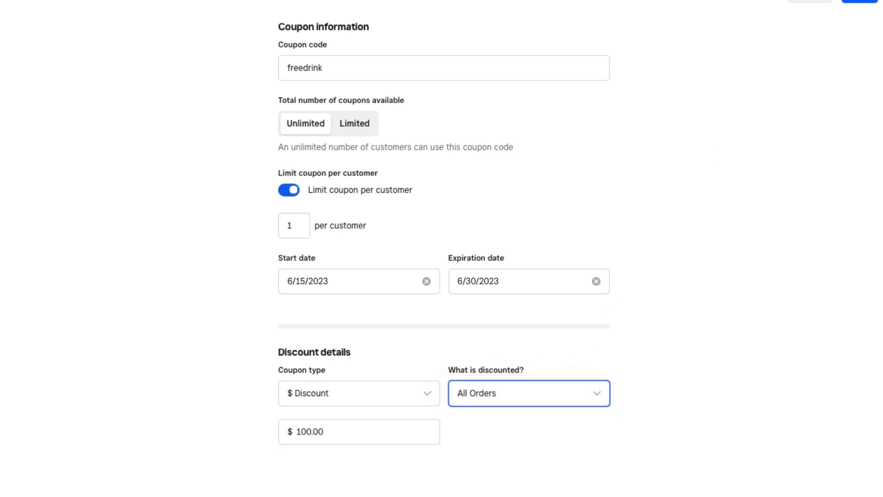
{"action": "left_click", "coordinate": [860, 4]}
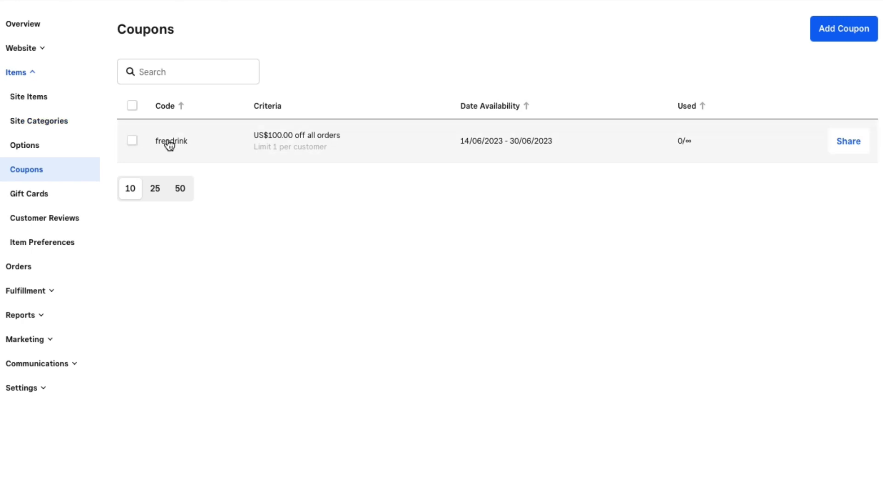
- Examine the customer reviews feature and the item status and stock settings in the item preferences
{"action": "left_click", "coordinate": [63, 221]}
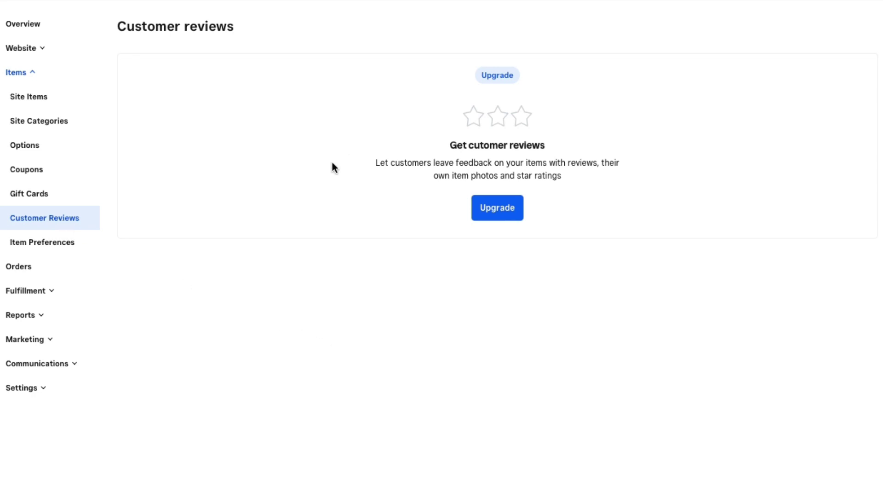
{"action": "left_click", "coordinate": [69, 245]}
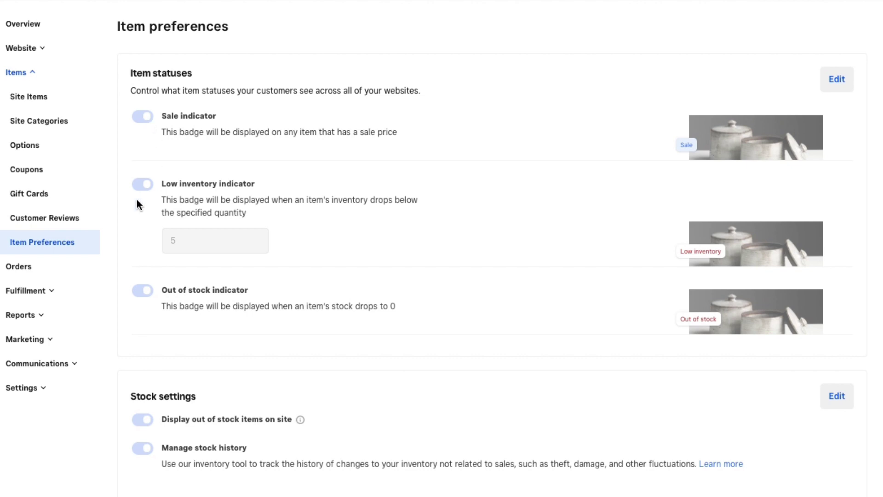
{"action": "scroll", "coordinate": [635, 223], "scroll_direction": "down", "scroll_amount": 10}
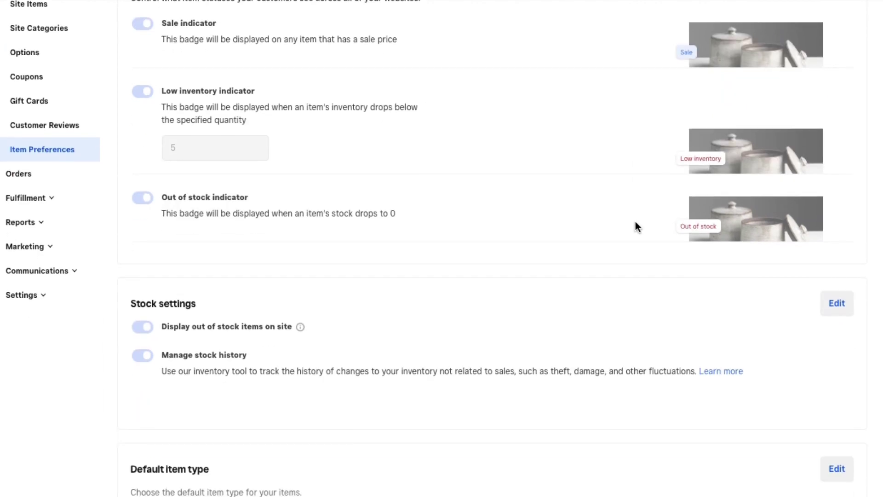
{"action": "scroll", "coordinate": [635, 227], "scroll_direction": "up", "scroll_amount": 10}
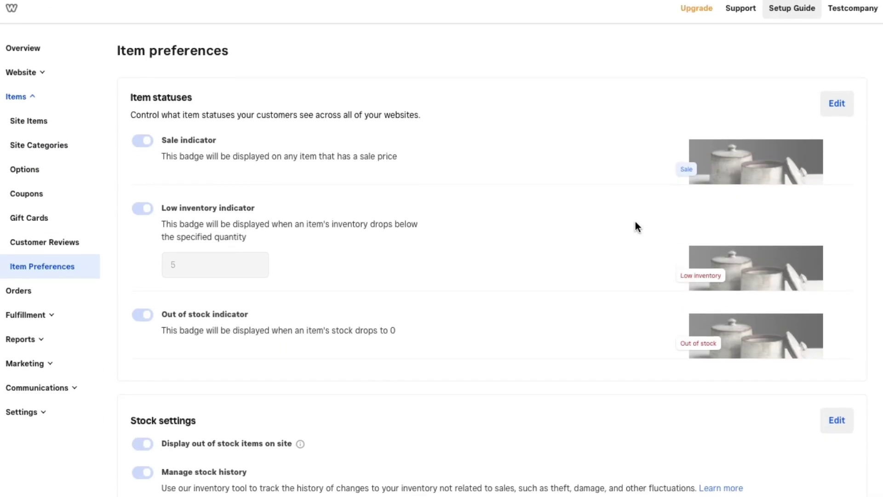
{"action": "scroll", "coordinate": [376, 203], "scroll_direction": "down", "scroll_amount": 1}
- Make the item statuses editable, then switch the low inventory indicator off and back on
{"action": "left_click", "coordinate": [836, 79]}
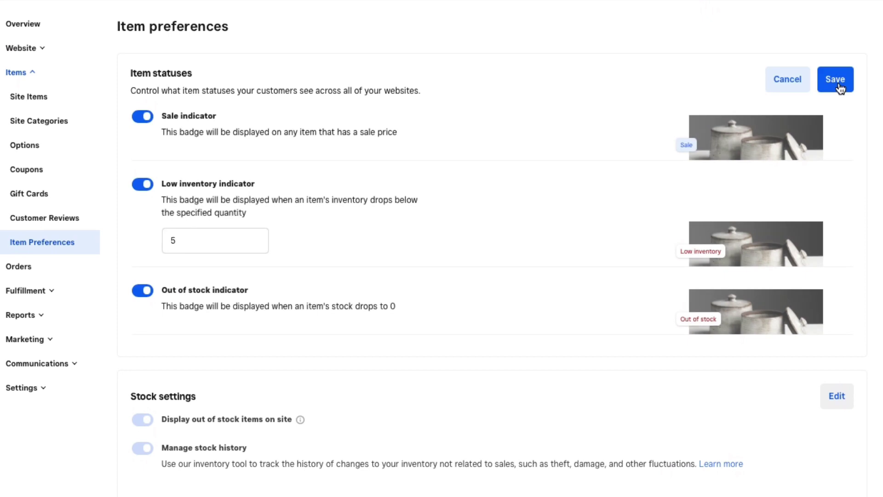
{"action": "left_click", "coordinate": [148, 184]}
{"action": "left_click", "coordinate": [148, 184]}
- Look through the orders, the fulfillment, reports and marketing sections, and the checkout and tracking tools settings
{"action": "left_click", "coordinate": [30, 271]}
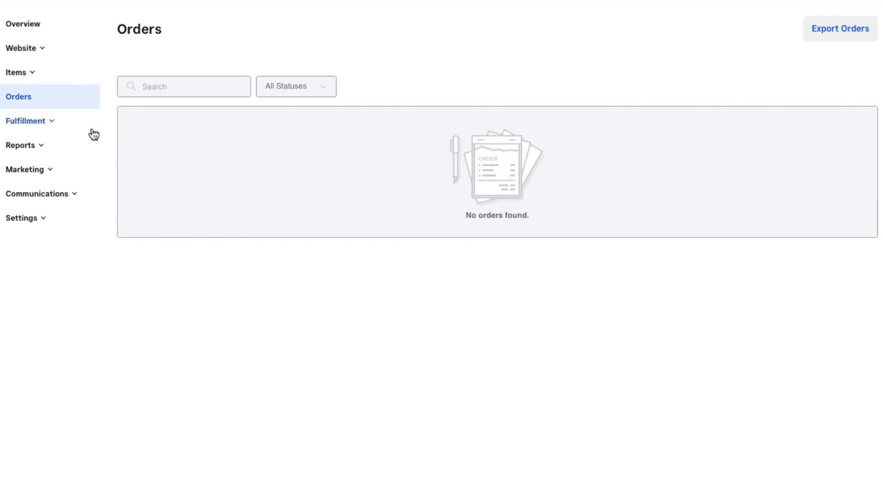
{"action": "left_click", "coordinate": [43, 130]}
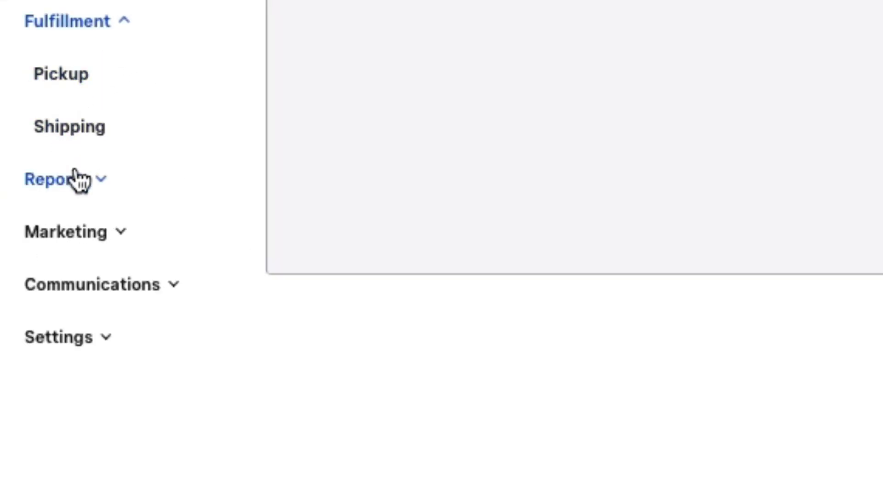
{"action": "left_click", "coordinate": [95, 183]}
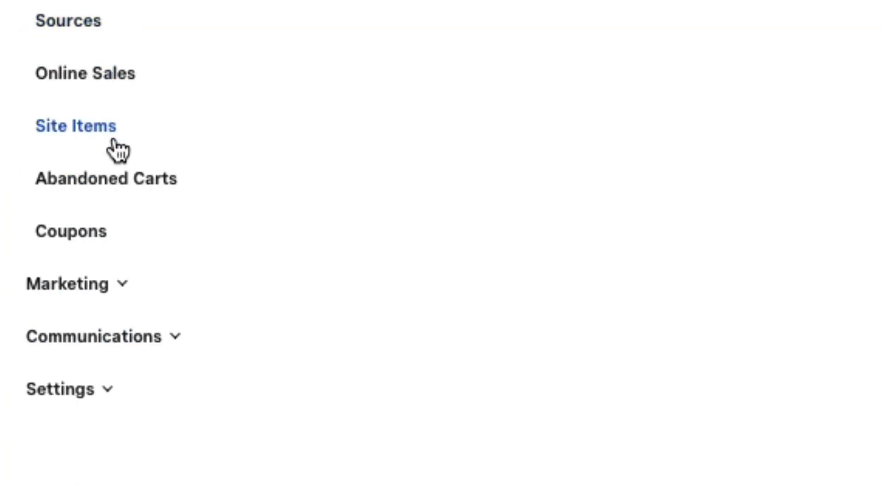
{"action": "left_click", "coordinate": [109, 282]}
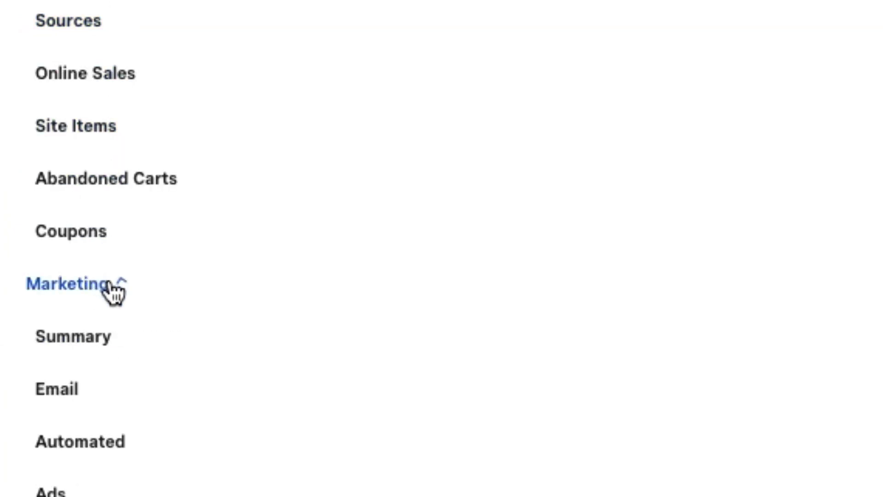
{"action": "scroll", "coordinate": [109, 282], "scroll_direction": "down", "scroll_amount": 3}
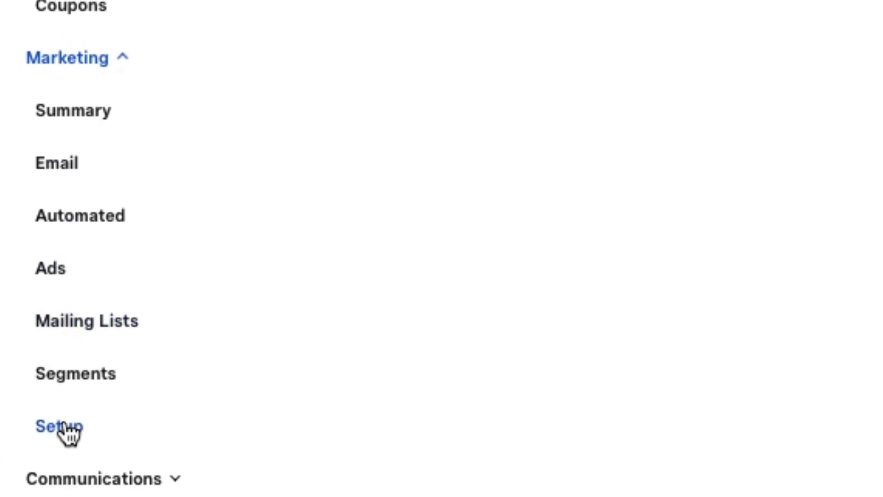
{"action": "left_click", "coordinate": [79, 101]}
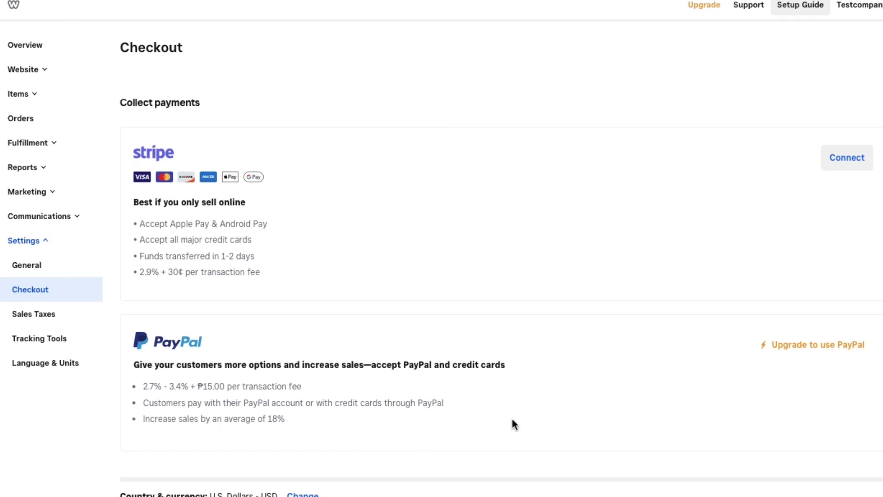
{"action": "left_click", "coordinate": [52, 339]}
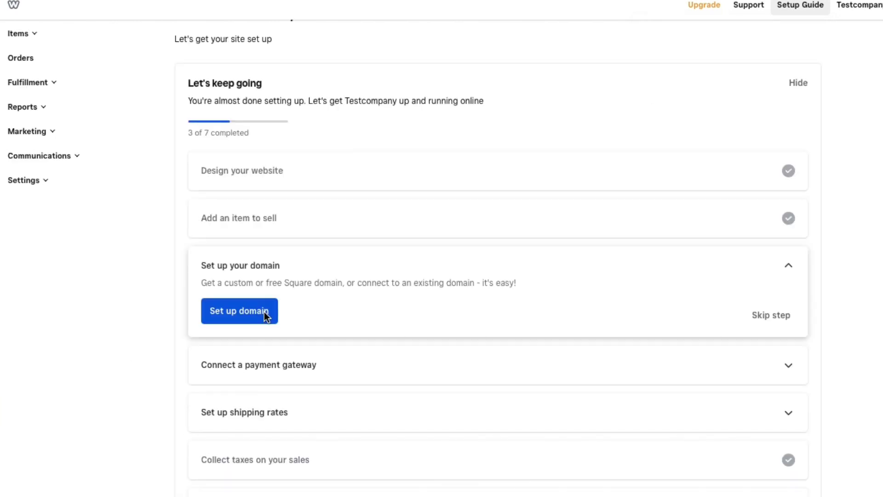
- Open the domain setup and examine the custom and externally owned domain options, entering fghfjjhghjg as a trial custom domain
{"action": "left_click", "coordinate": [266, 315]}
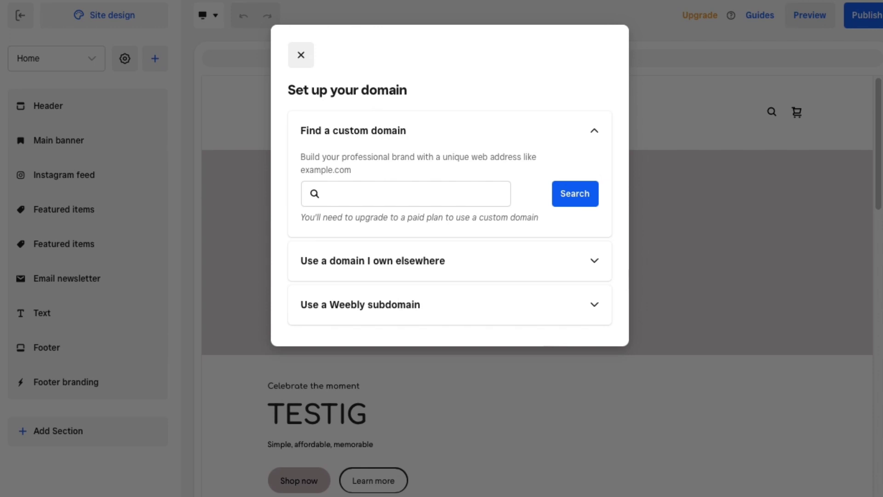
{"action": "left_click", "coordinate": [321, 193]}
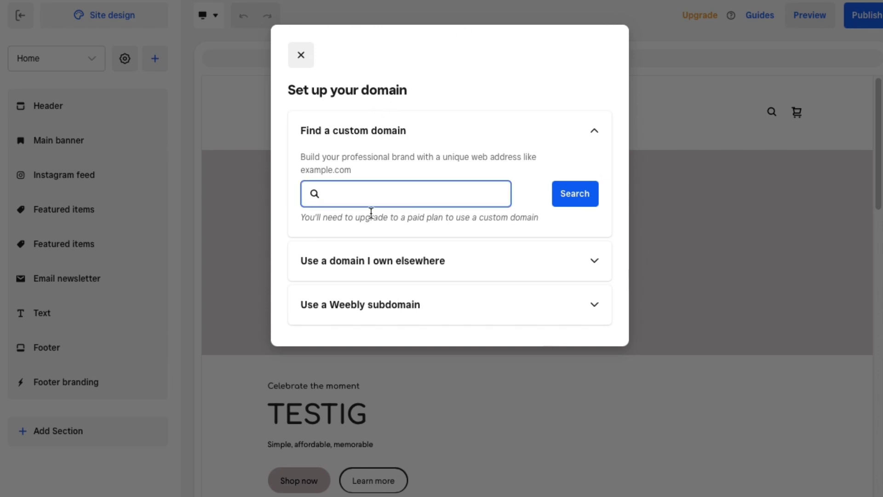
{"action": "left_click", "coordinate": [378, 278]}
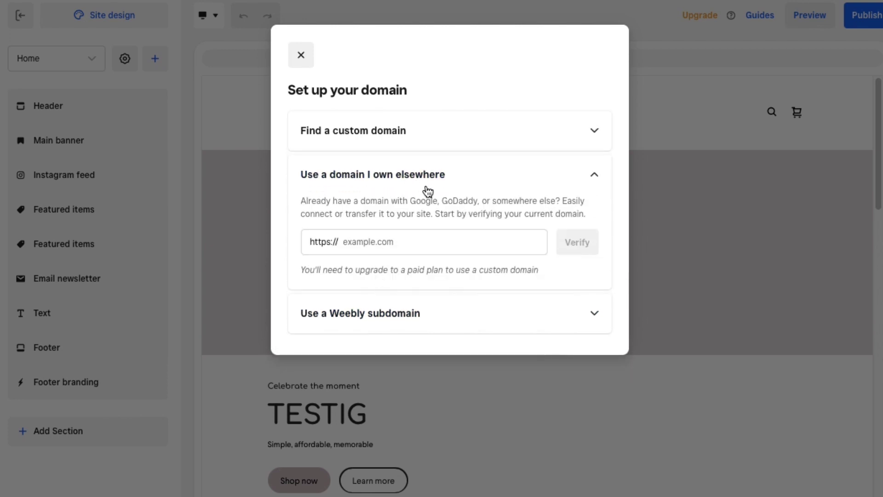
{"action": "left_click", "coordinate": [454, 244]}
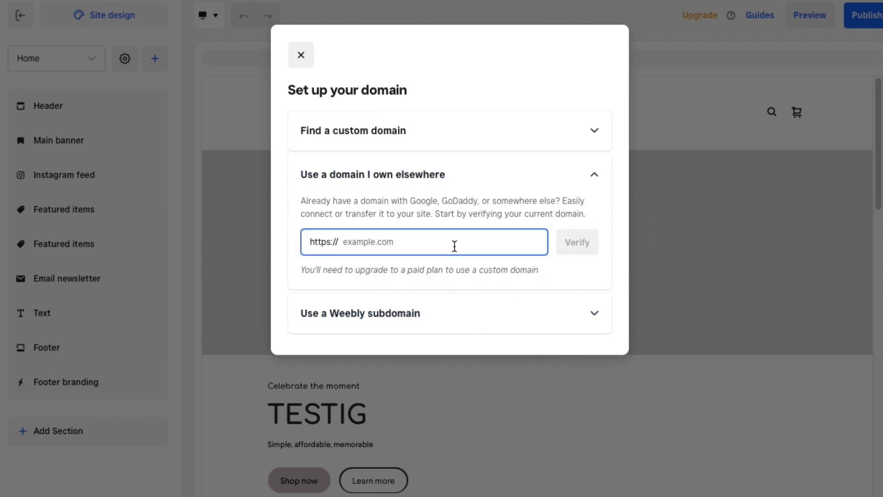
{"action": "left_click", "coordinate": [428, 132]}
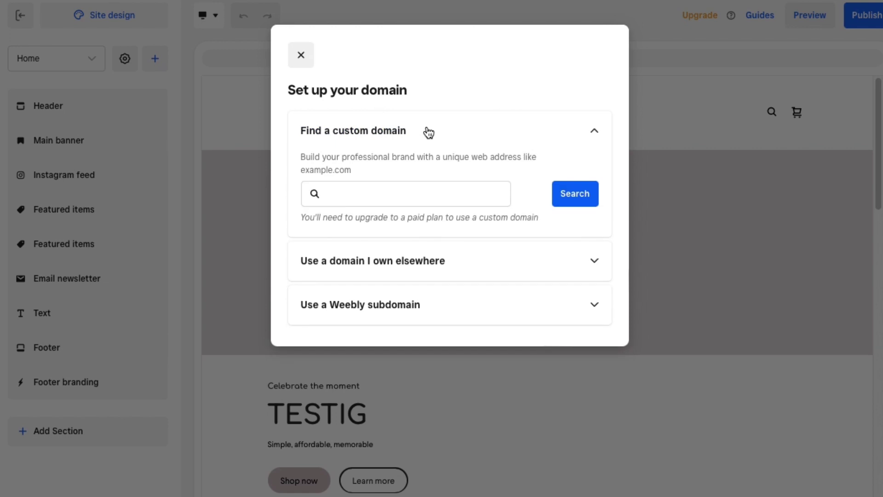
{"action": "left_click", "coordinate": [388, 203]}
{"action": "type", "text": "fghfjjhghjg"}
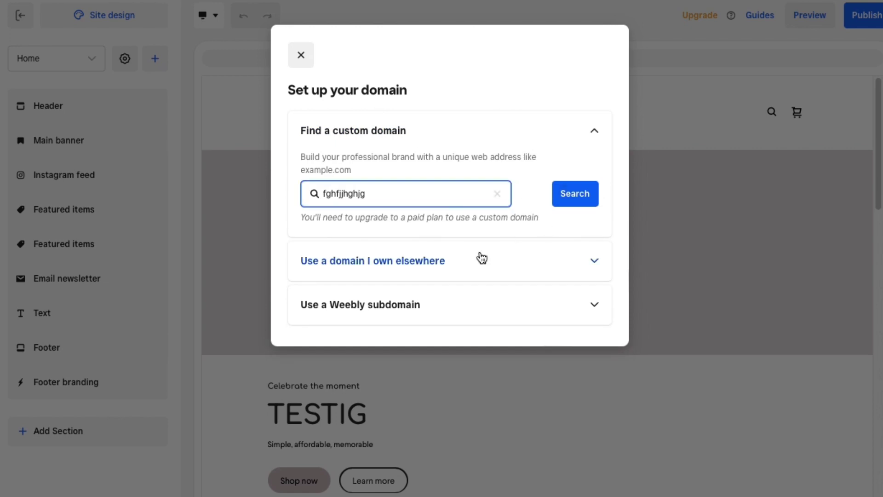
- Change the site's free Weebly subdomain to freshgrindscafe and close the domain setup
{"action": "left_click", "coordinate": [460, 307]}
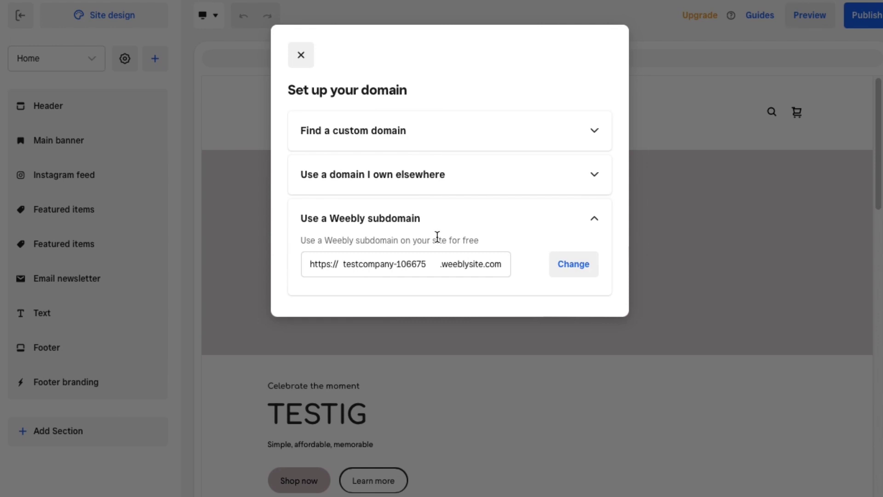
{"action": "left_click_drag", "start_coordinate": [444, 264], "coordinate": [515, 266]}
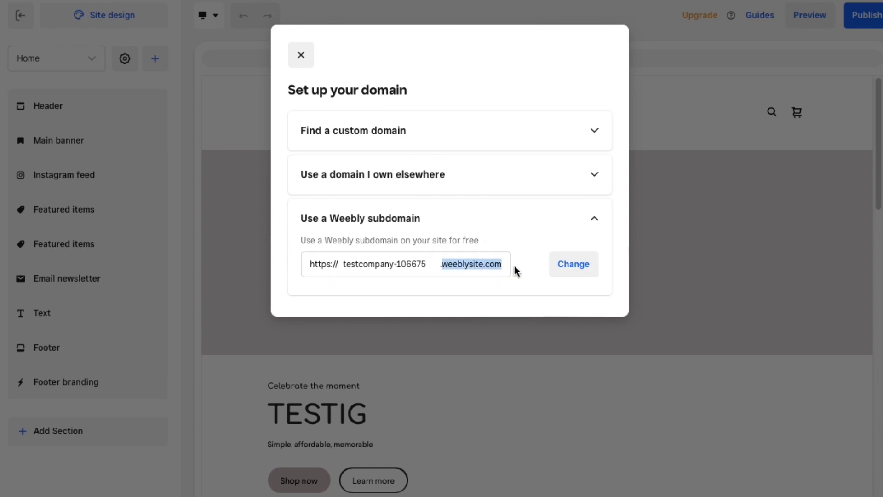
{"action": "left_click_drag", "start_coordinate": [449, 264], "coordinate": [342, 257]}
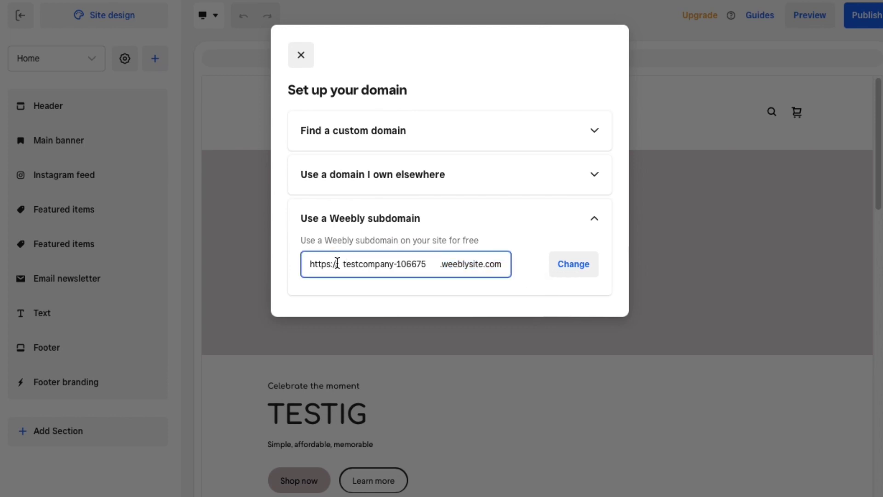
{"action": "triple_click", "coordinate": [410, 266]}
{"action": "type", "text": "fresg"}
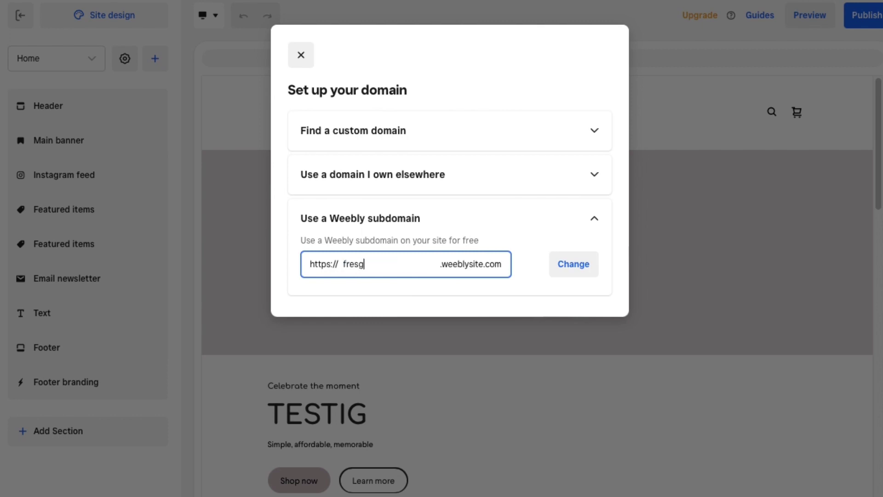
{"action": "key", "text": "BackSpace"}
{"action": "type", "text": "hgrindscafe"}
{"action": "left_click", "coordinate": [567, 271]}
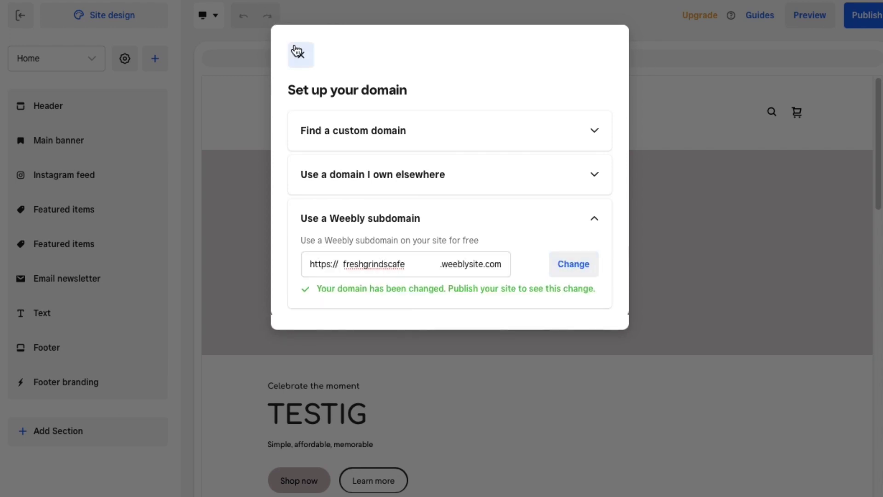
{"action": "left_click", "coordinate": [301, 53]}
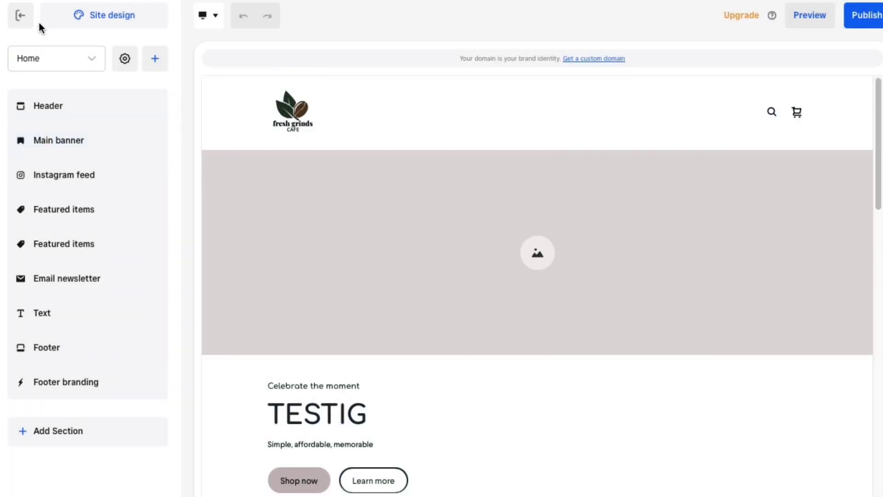
- Leave the site editor and expand the Publish your website task in the setup guide
{"action": "left_click", "coordinate": [10, 20]}
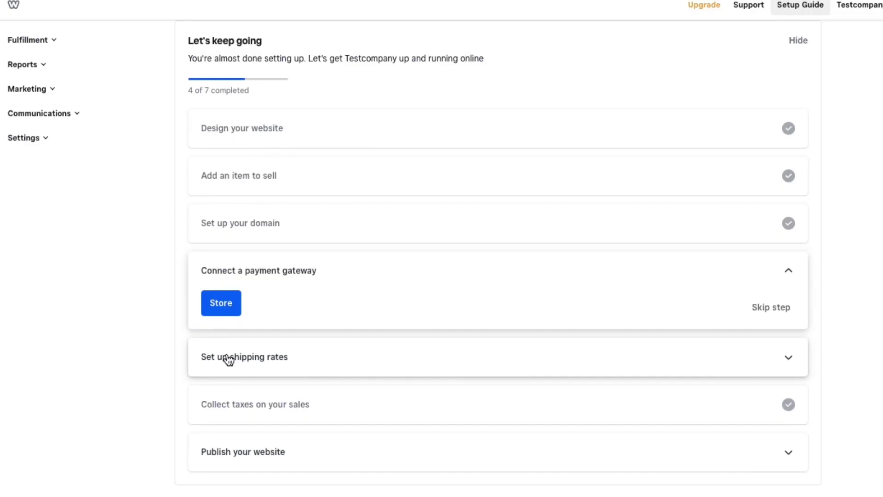
{"action": "left_click", "coordinate": [298, 450]}
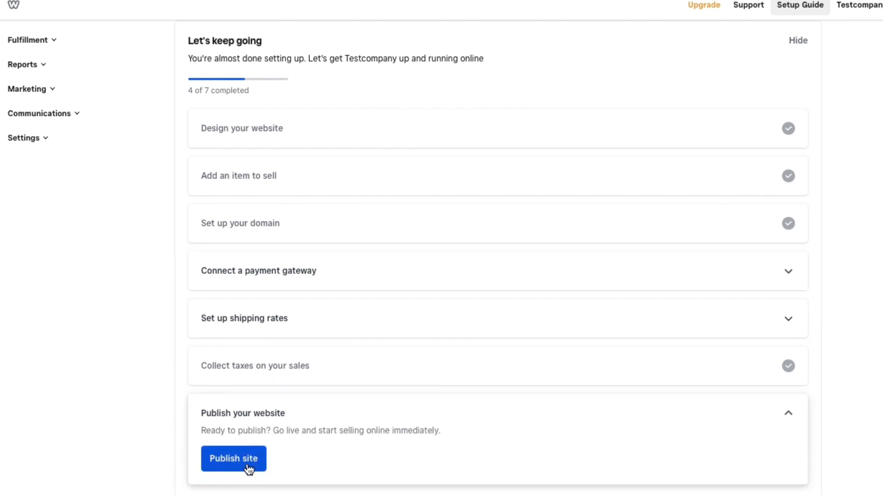